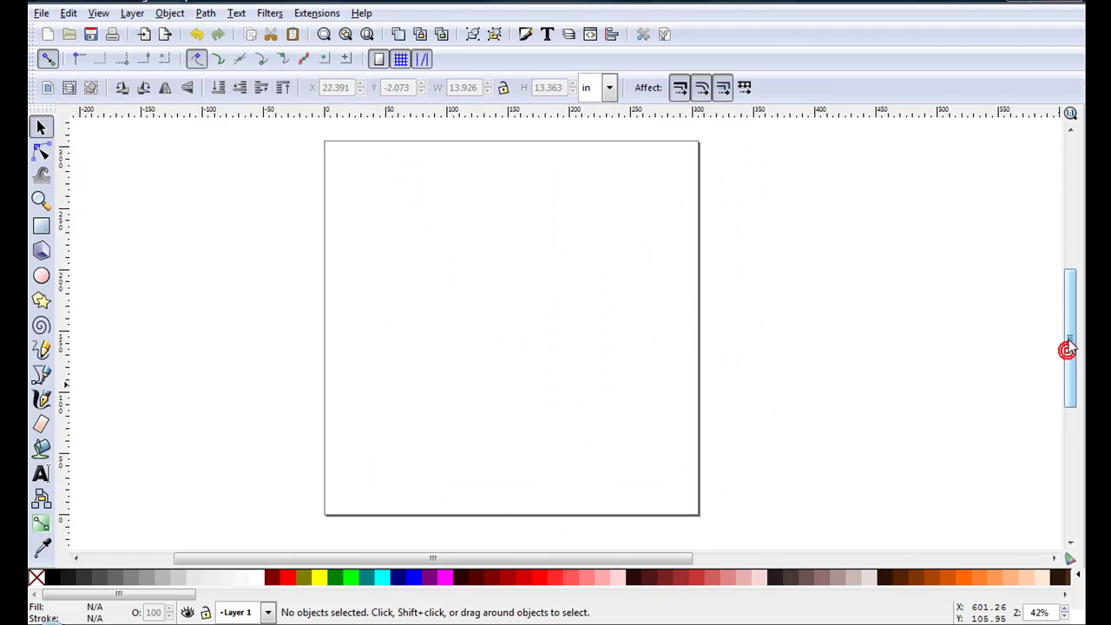
Draw a black five-pointed star with the Star tool and move it to the page centre.
left_click(41, 300)
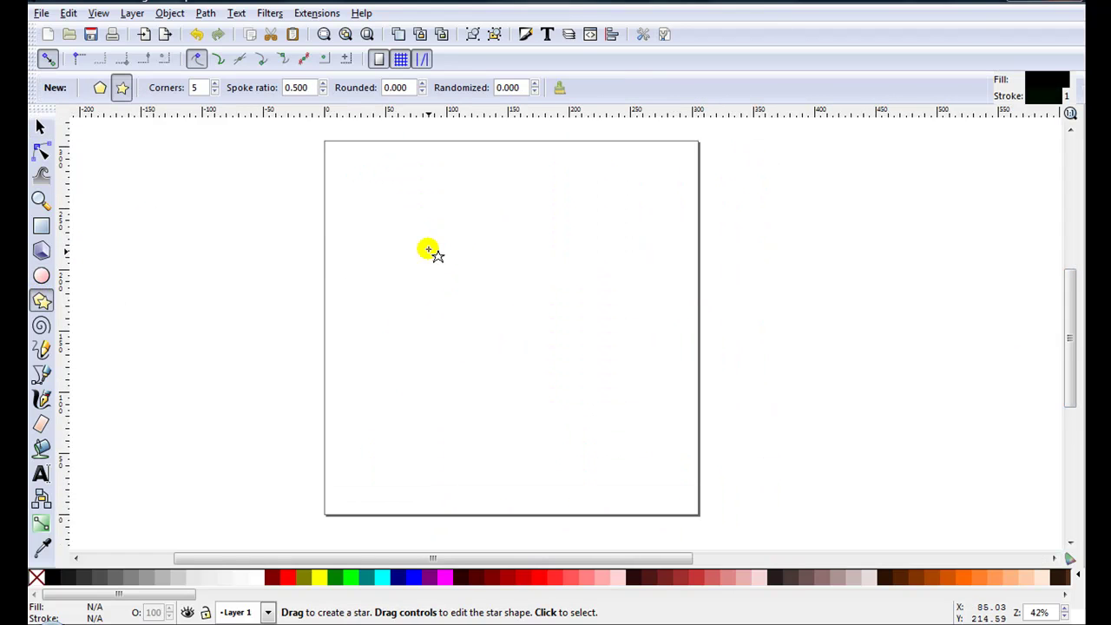
left_click_drag(427, 235, 521, 336)
left_click(40, 126)
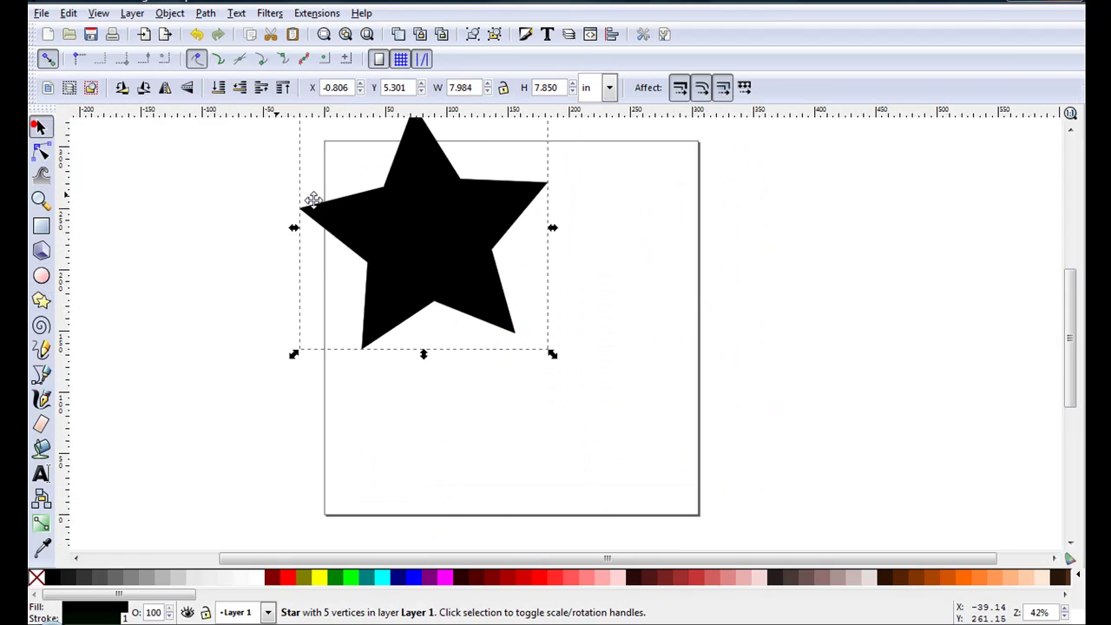
left_click_drag(347, 207, 452, 277)
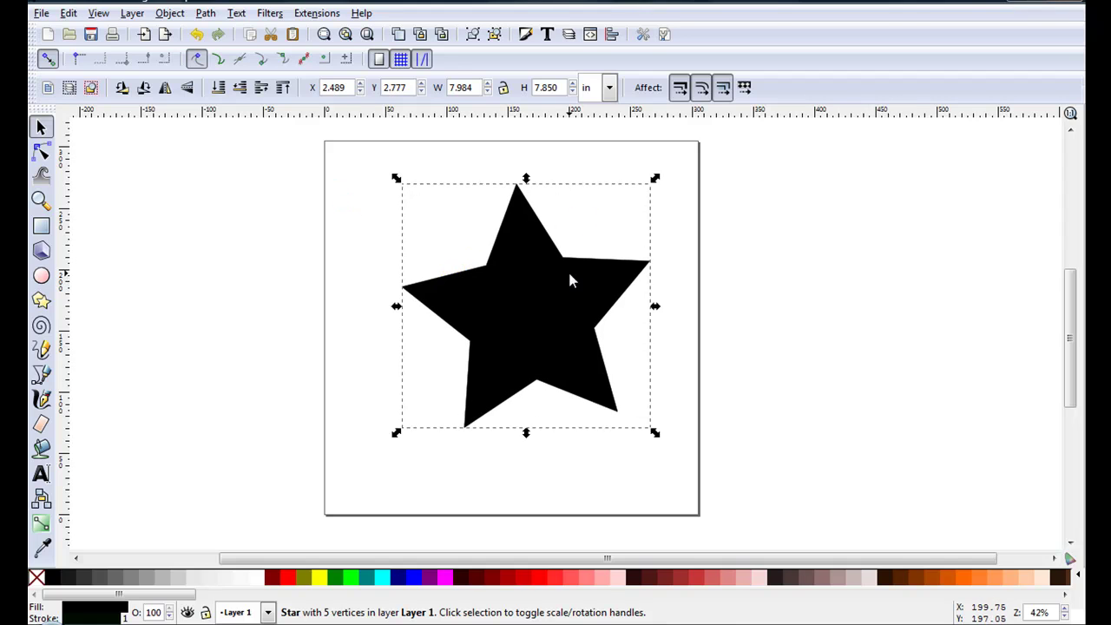
left_click_drag(503, 218, 504, 218)
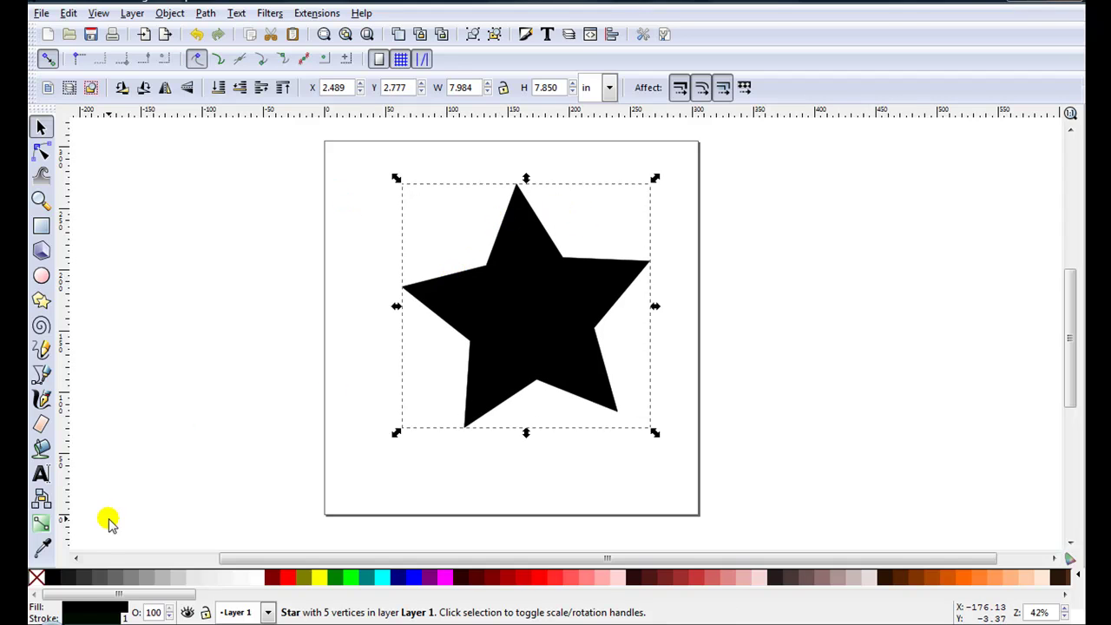
left_click(75, 611)
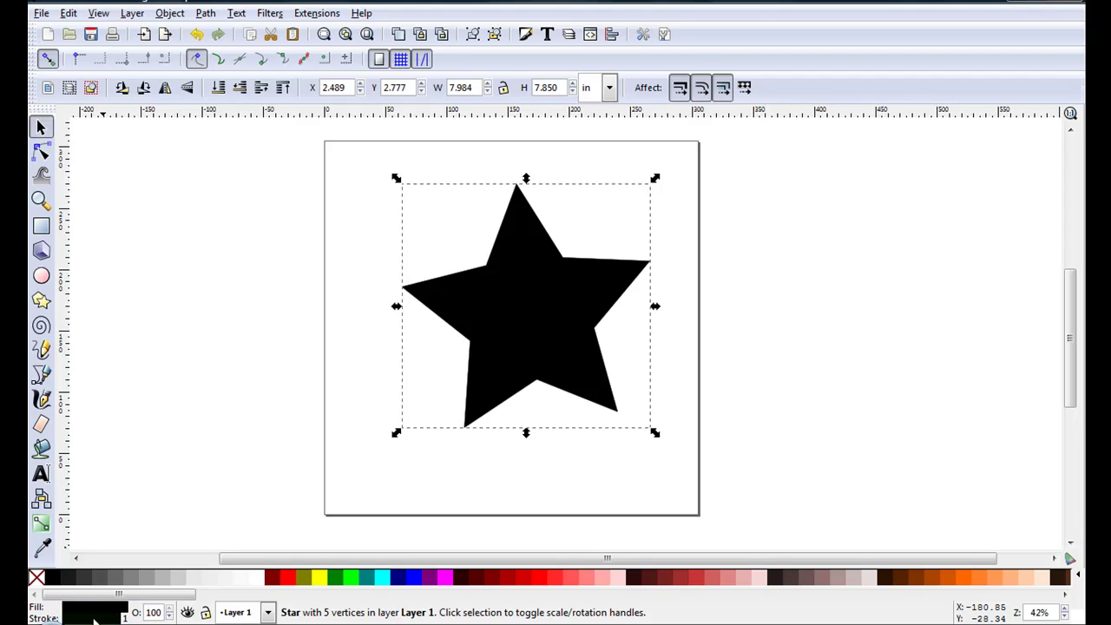
Set the star's fill to No paint in Fill and Stroke, leaving only its thin black outline.
left_click(124, 608)
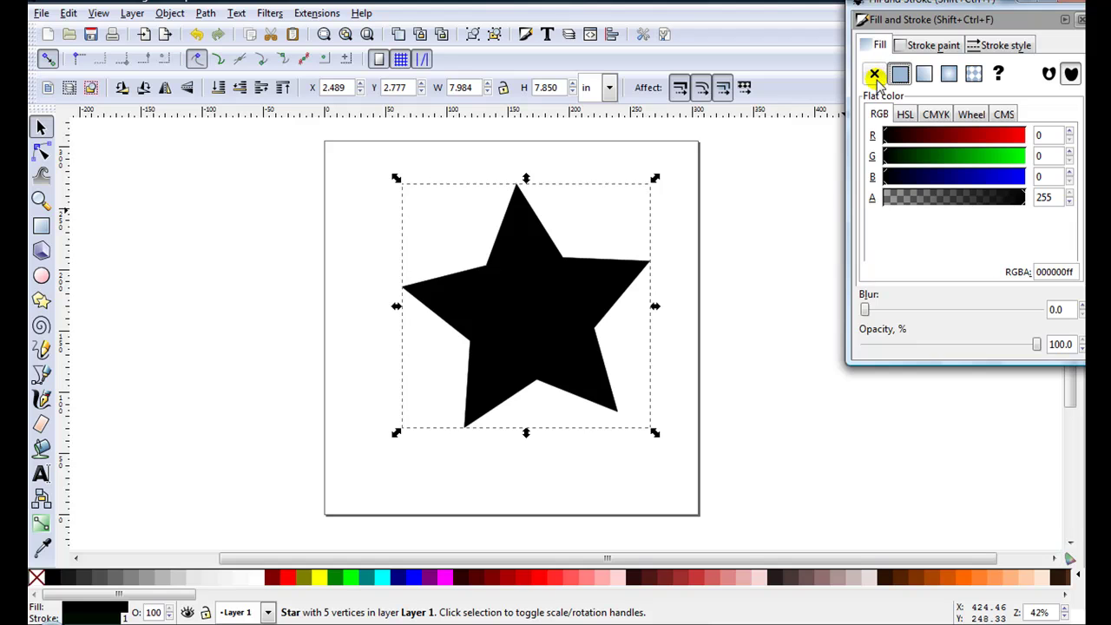
left_click(873, 75)
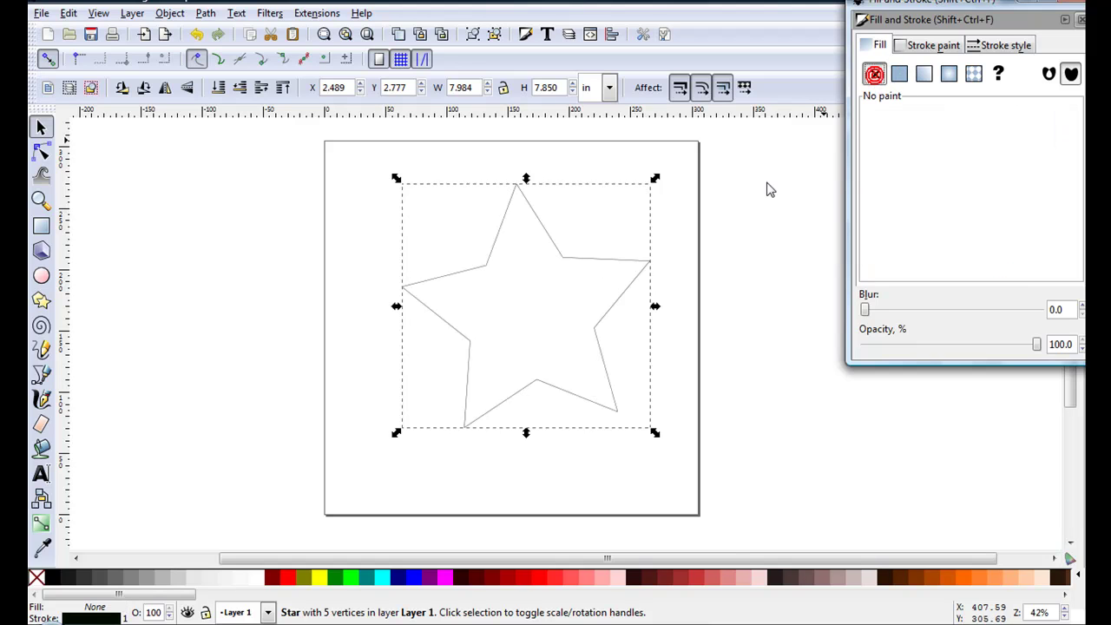
scroll(607, 272, "up", 2, "ctrl")
scroll(647, 306, "up", 2, "ctrl")
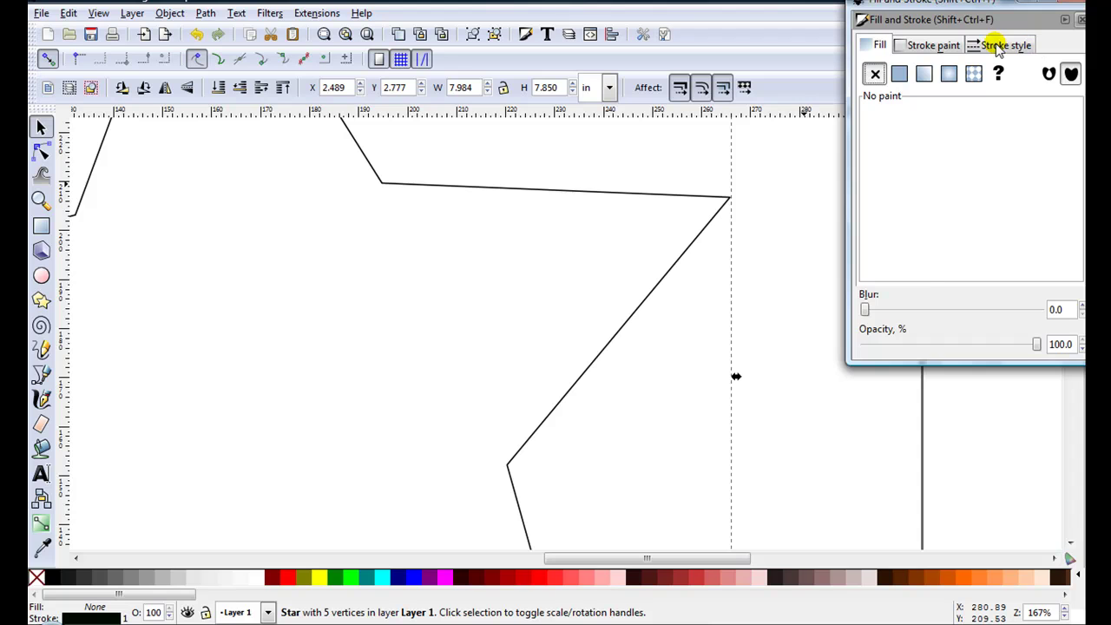
In Stroke style, switch width units to inches and try widths from 0.058 to 0.358 in.
left_click(1000, 48)
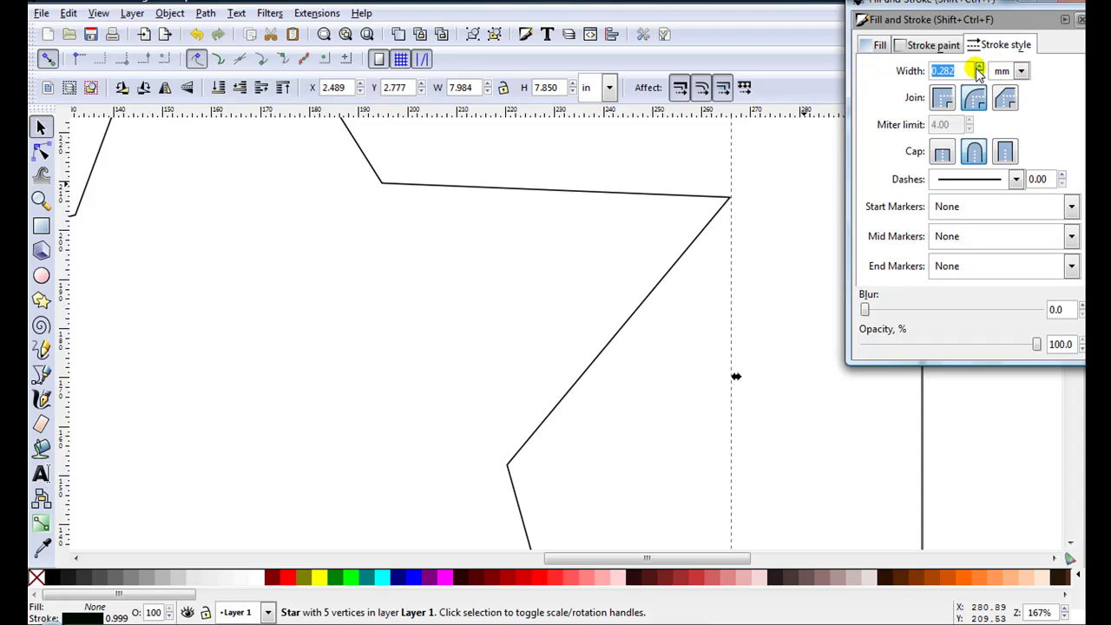
left_click_drag(978, 70, 977, 69)
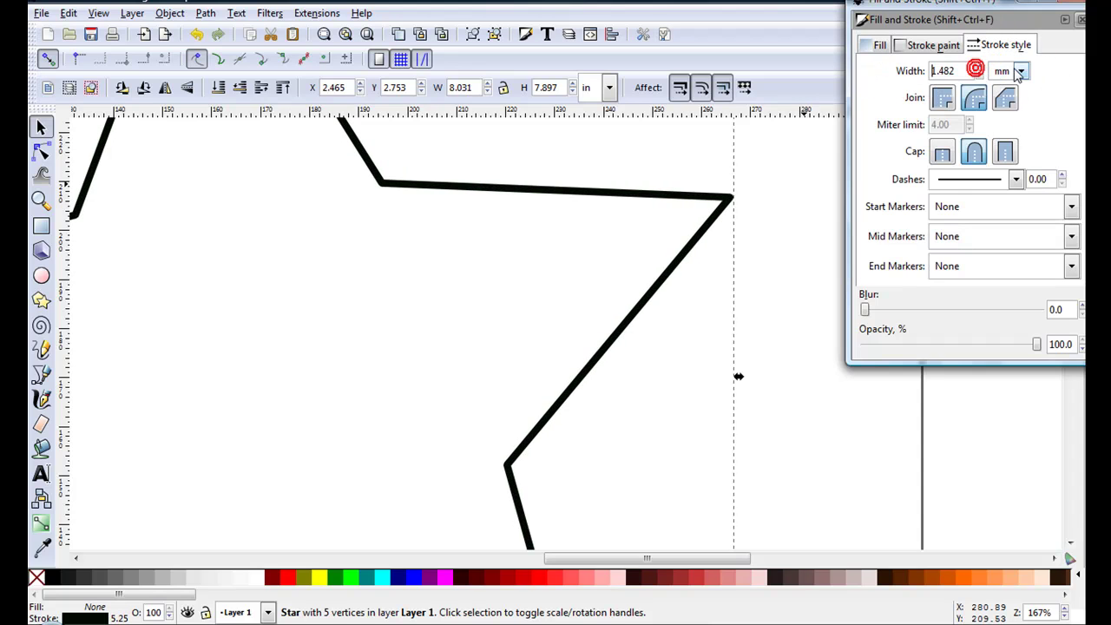
left_click(1021, 73)
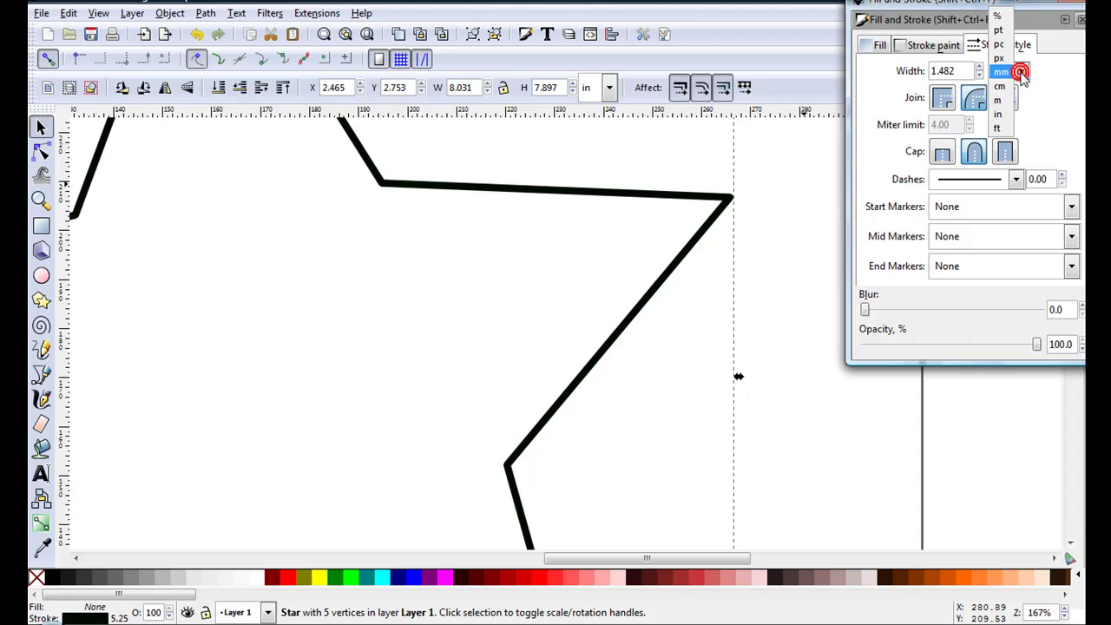
left_click(999, 114)
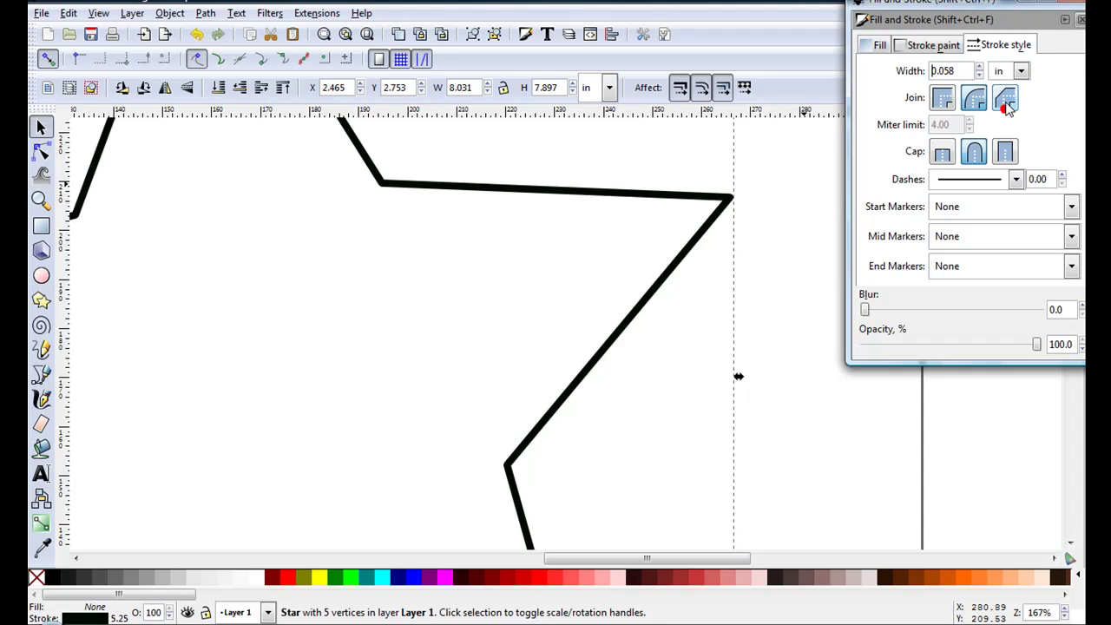
left_click(980, 69)
left_click(979, 69)
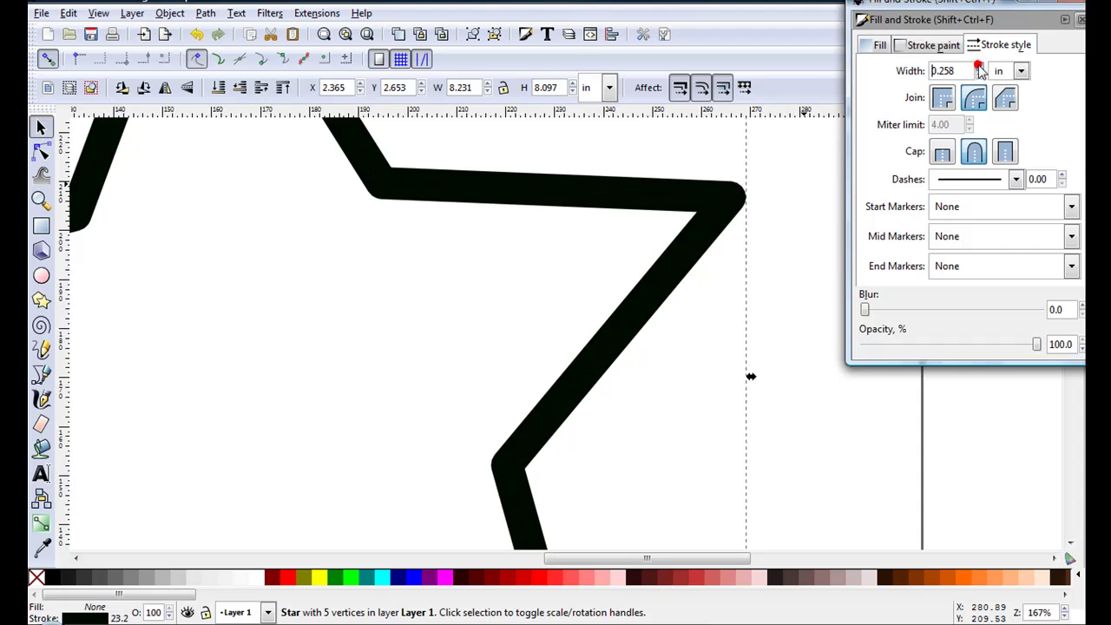
left_click(979, 69)
left_click(979, 75)
left_click(979, 75)
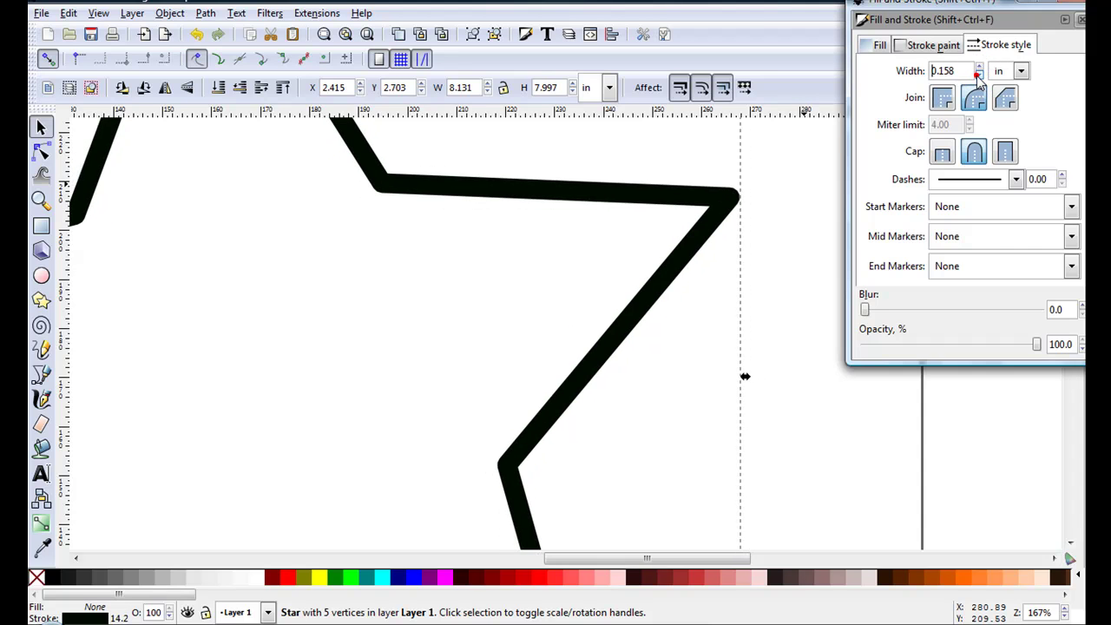
left_click(979, 75)
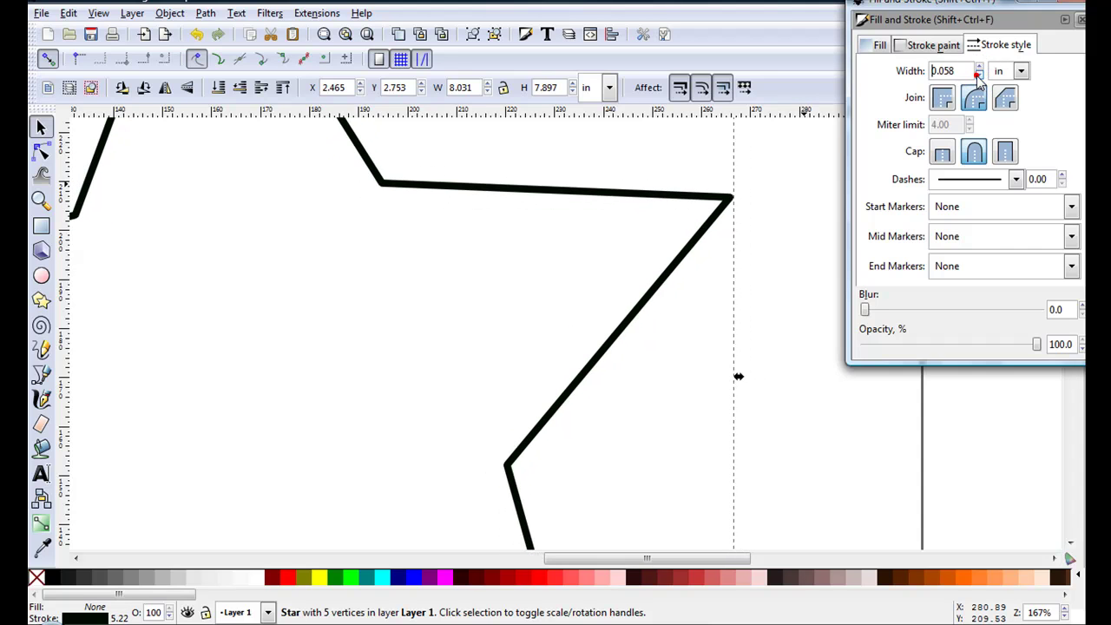
Switch stroke width back to millimetres, raise it to about 3.77 mm, and dock the dialog.
left_click(1020, 73)
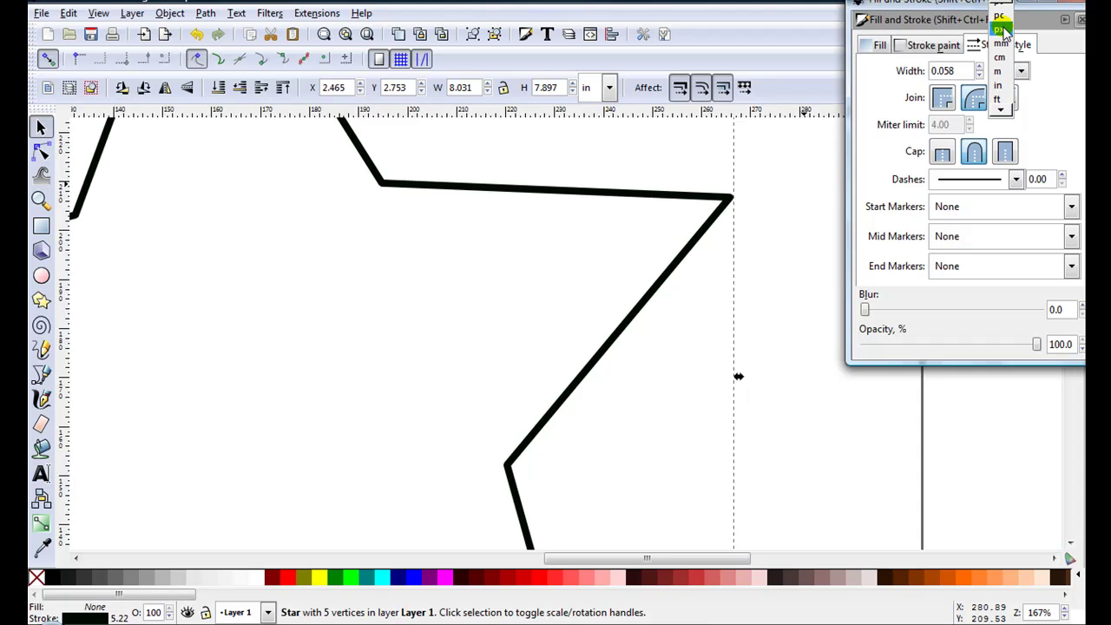
left_click(998, 44)
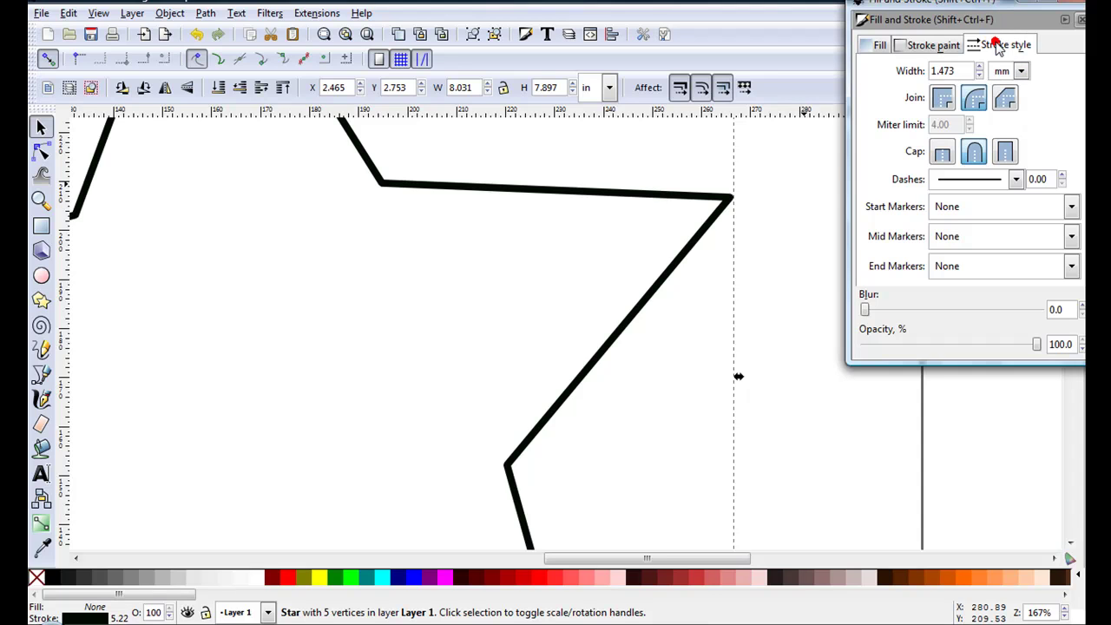
left_click(978, 67)
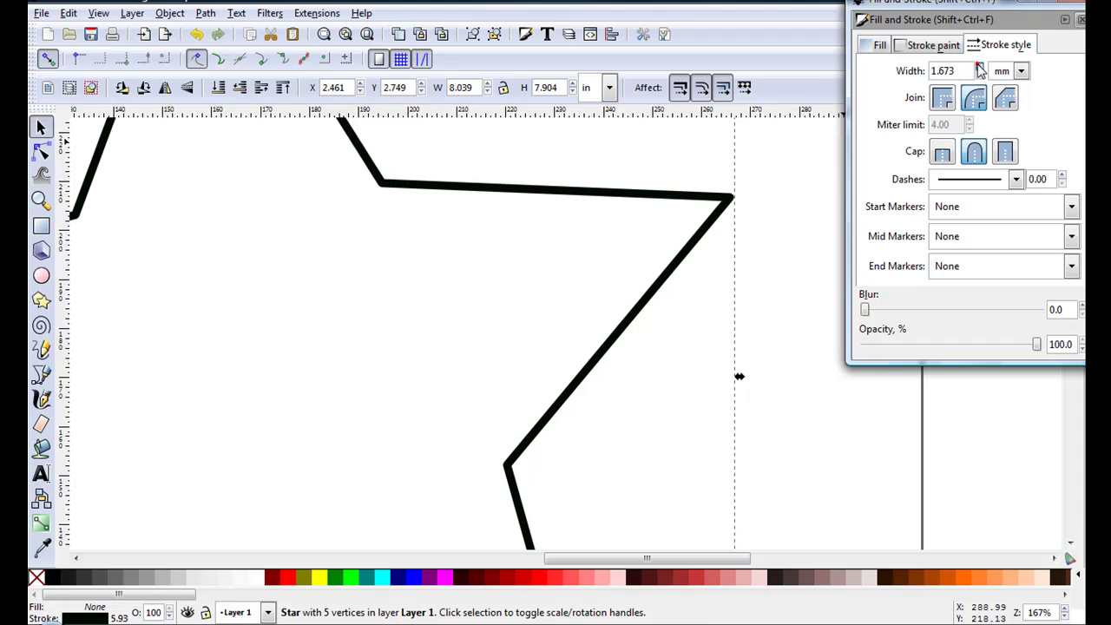
left_click(979, 66)
left_click(979, 67)
left_click(979, 67)
left_click(979, 69)
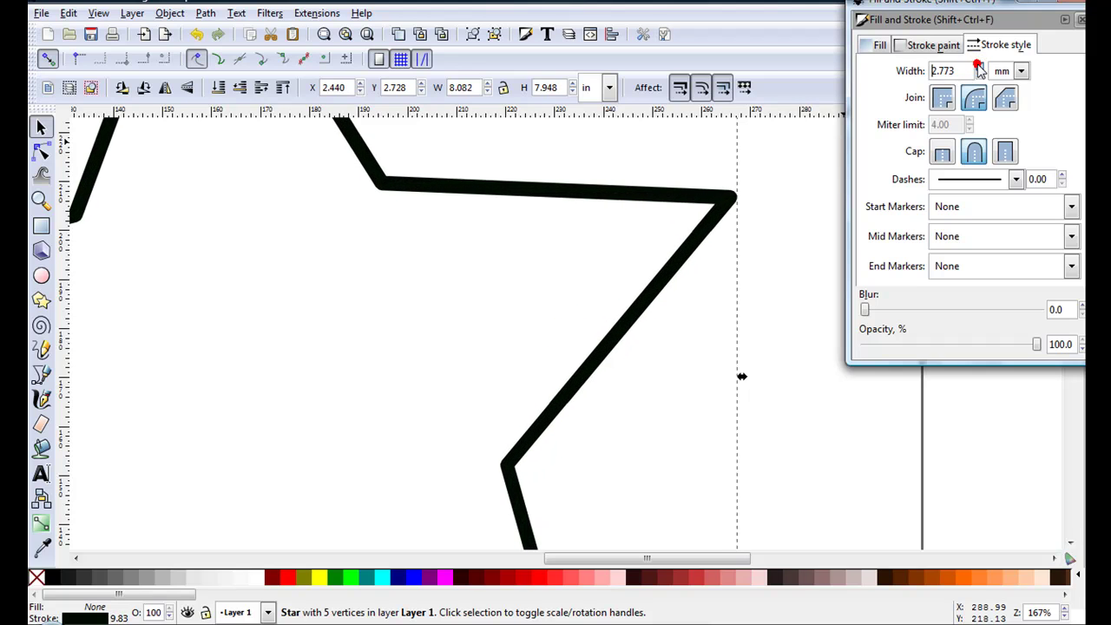
left_click(1066, 19)
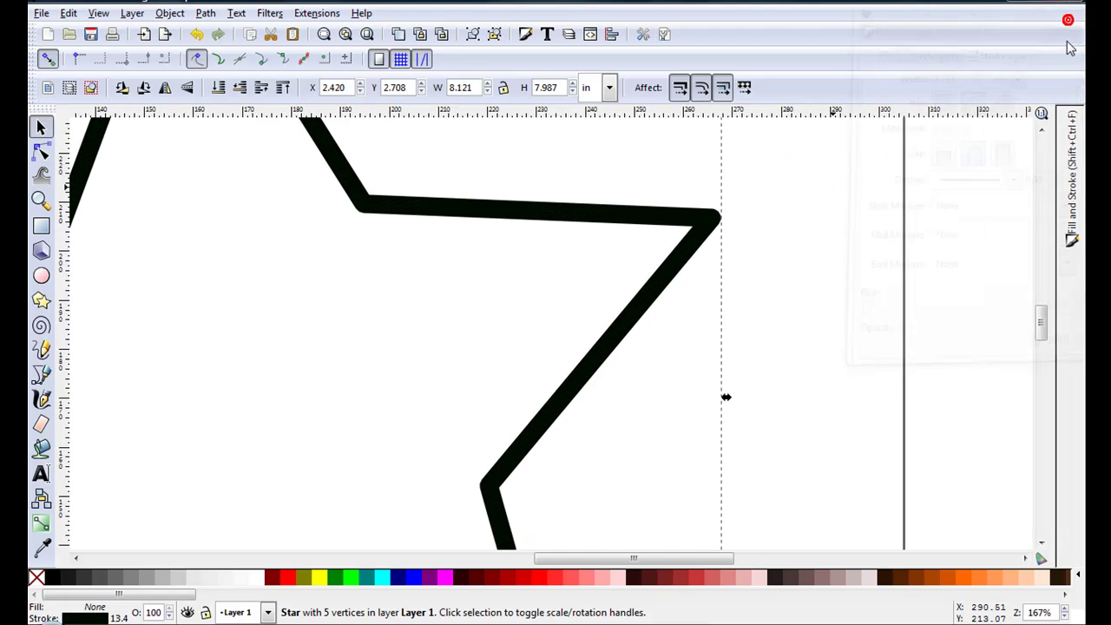
Twist the star into a skewed pinwheel by dragging its inner node.
scroll(784, 246, "down", 3, "ctrl")
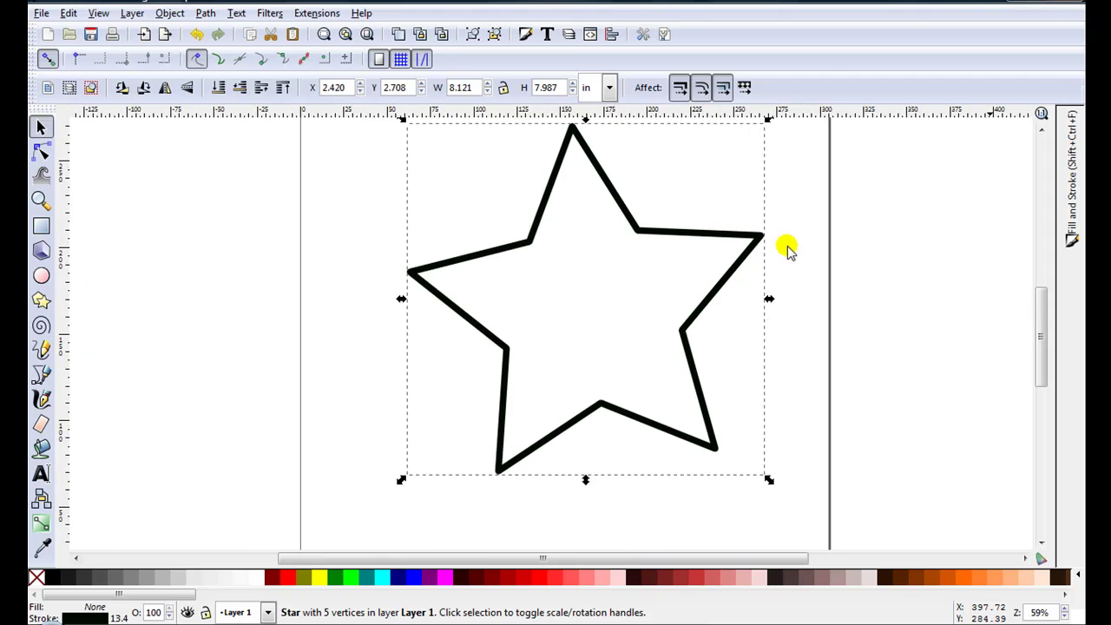
double_click(625, 418)
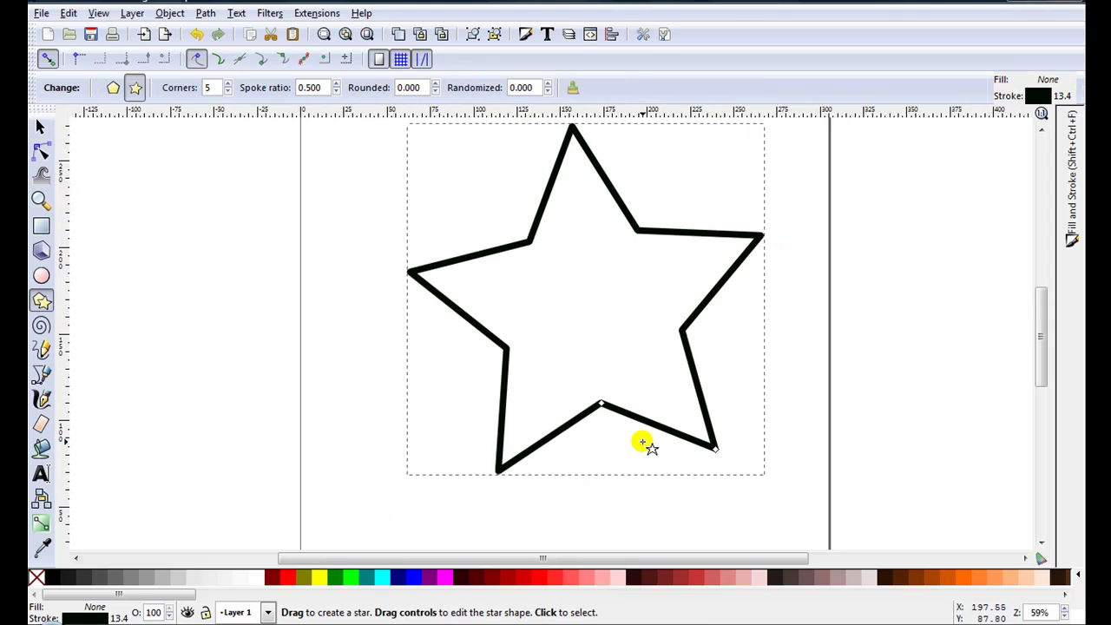
left_click_drag(605, 405, 655, 163)
scroll(650, 162, "down", 1)
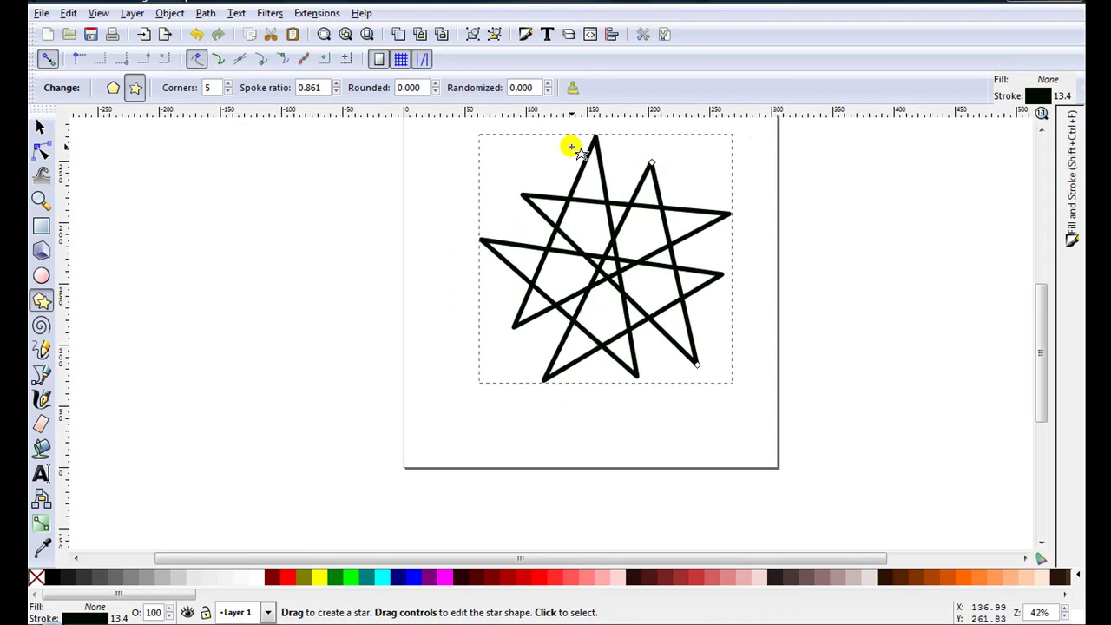
left_click_drag(1041, 321, 1036, 299)
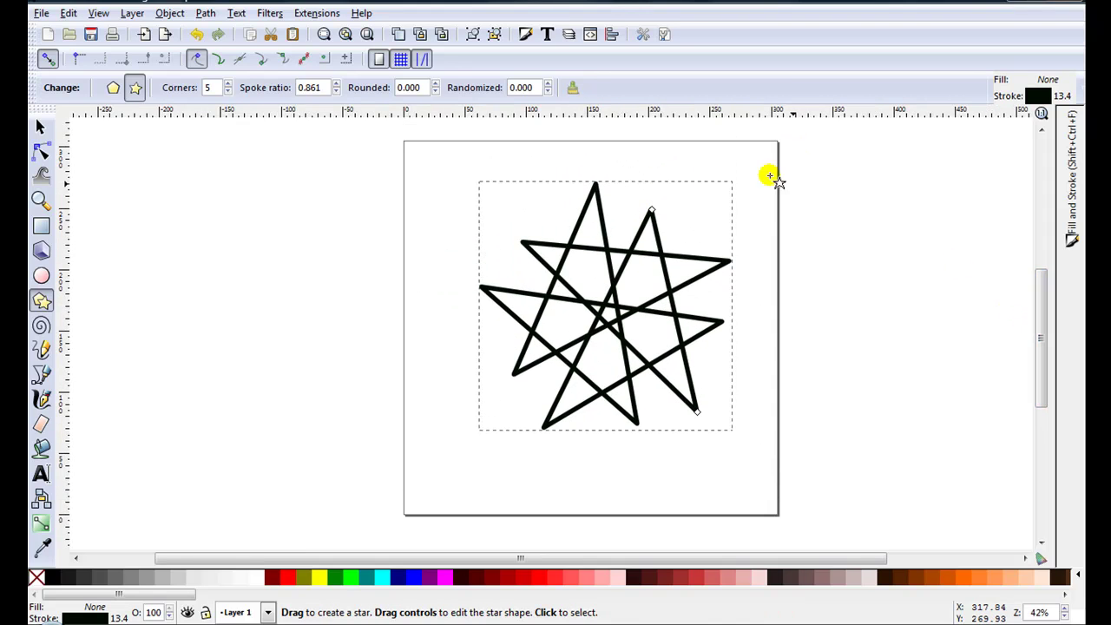
Raise Rounded to 0.630 and pull the inner points inward to spoke ratio 0.242, forming petals.
left_click(436, 83)
left_click(435, 83)
left_click(435, 83)
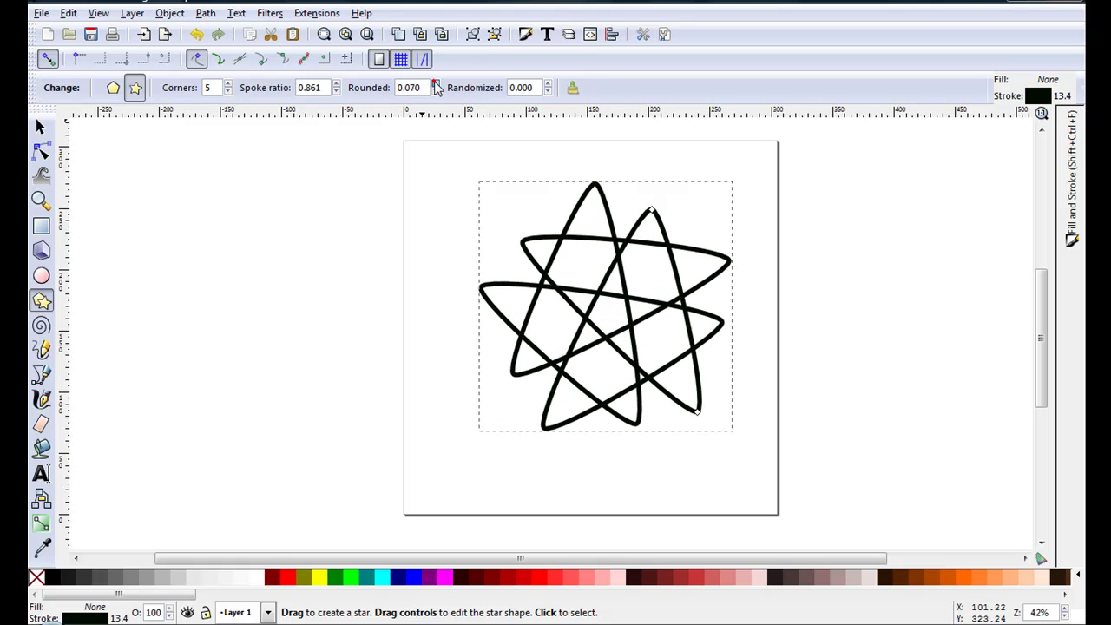
left_click(436, 83)
left_click(436, 83)
left_click(436, 84)
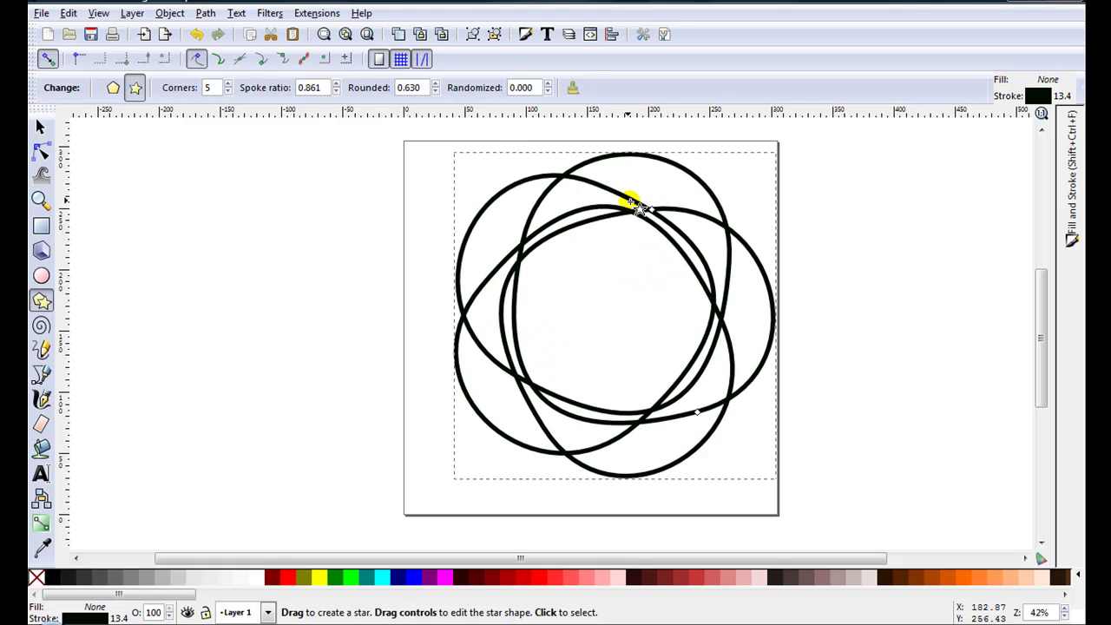
left_click_drag(652, 210, 579, 312)
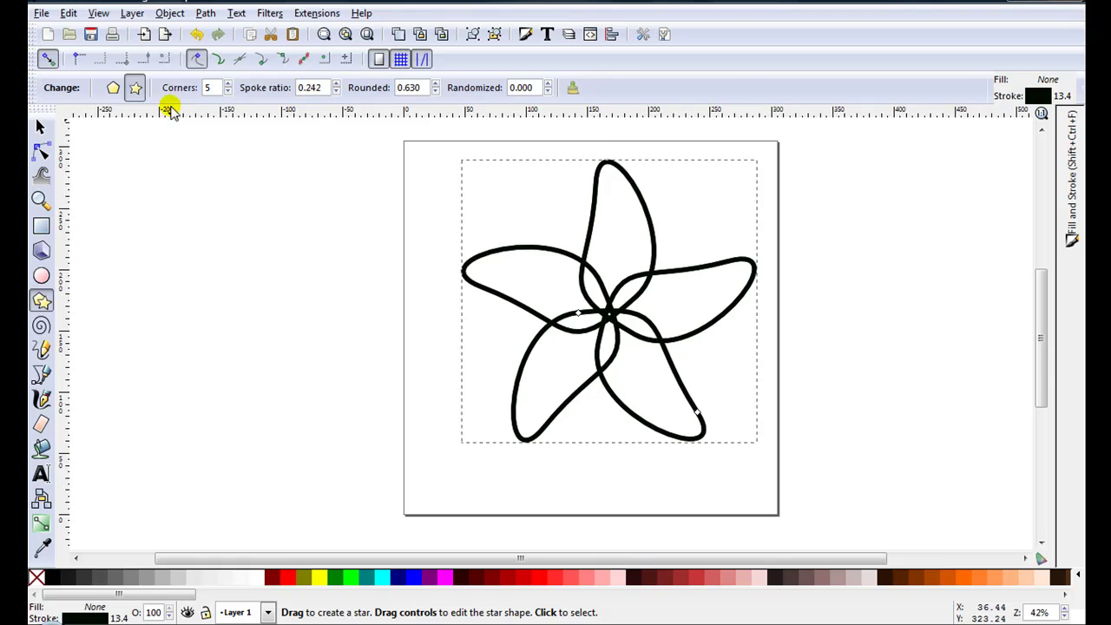
Stamp a copy of the rosette right of the page, then rotate the original to spoke ratio 0.291.
left_click(41, 126)
left_click_drag(585, 257, 1024, 271)
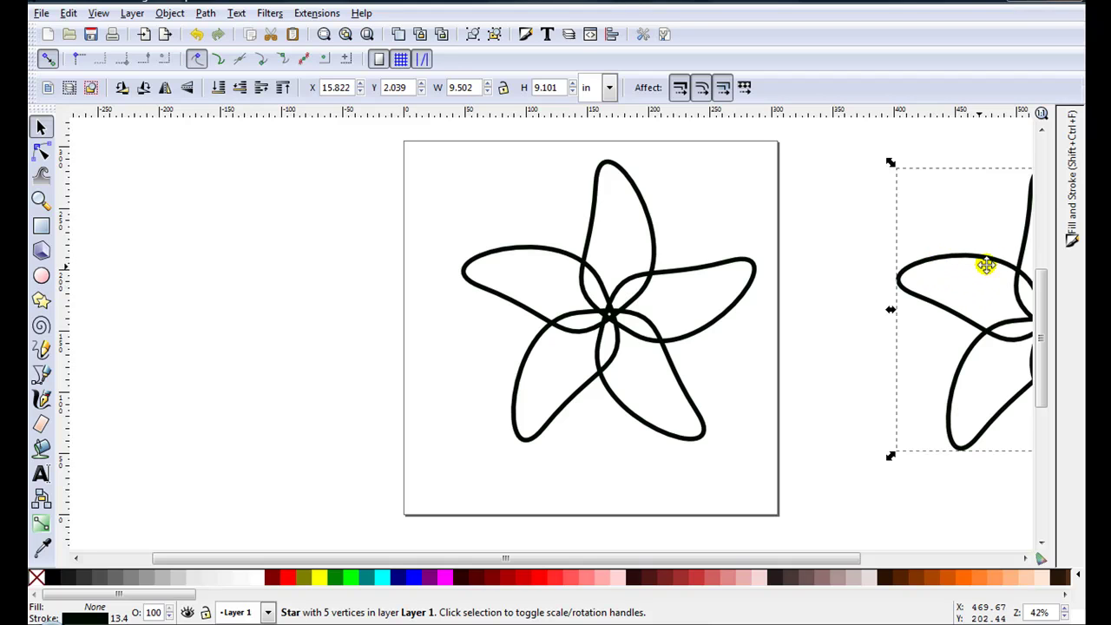
left_click(662, 314)
key("shift+F9")
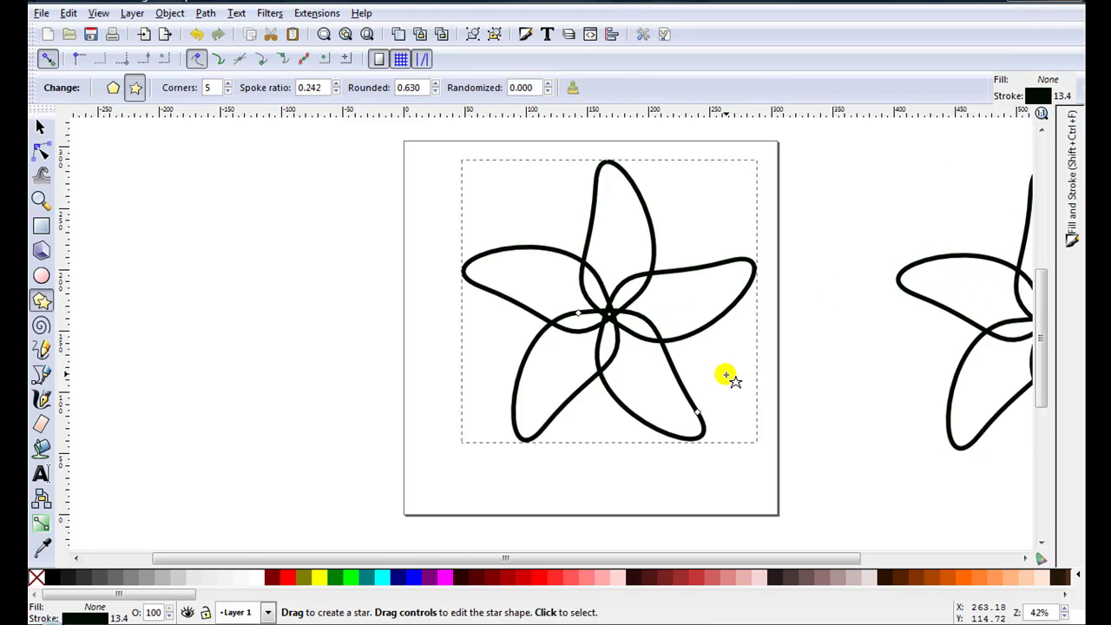
left_click_drag(701, 418, 512, 267)
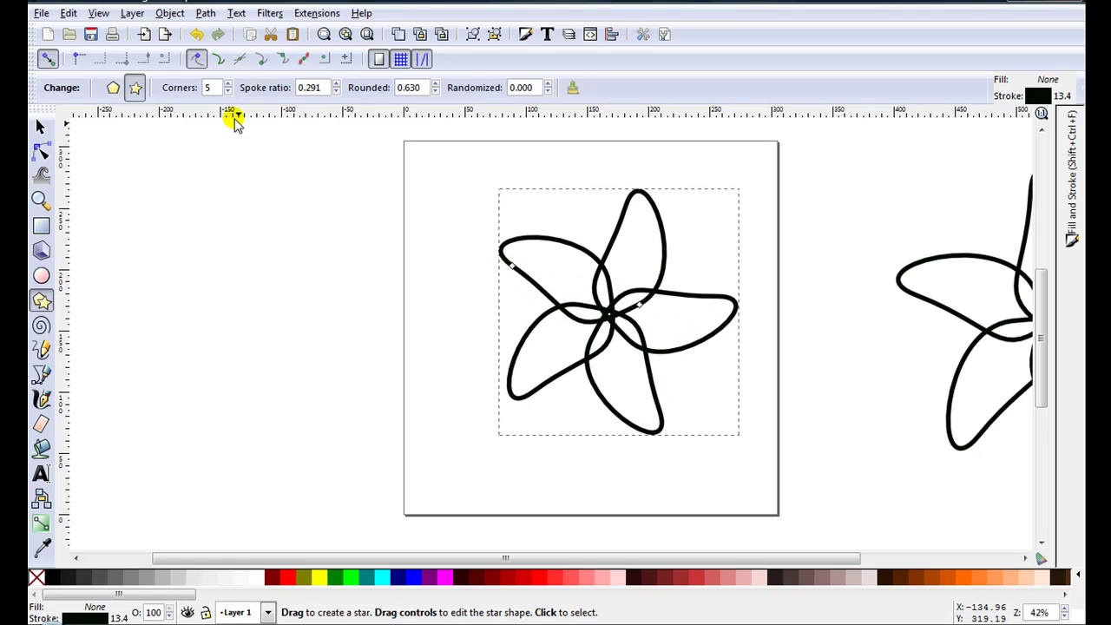
Give the star 15 corners, pull its points into overlapping loops, and increase the rounding.
left_click(228, 84)
left_click(228, 84)
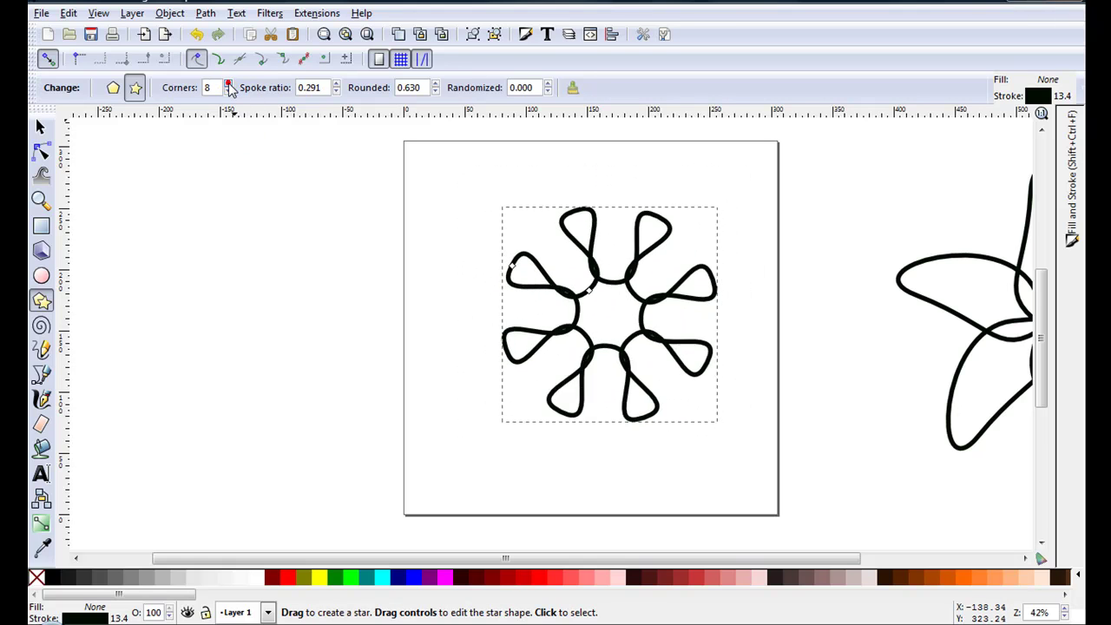
left_click(229, 84)
left_click(228, 84)
left_click(228, 84)
left_click(229, 84)
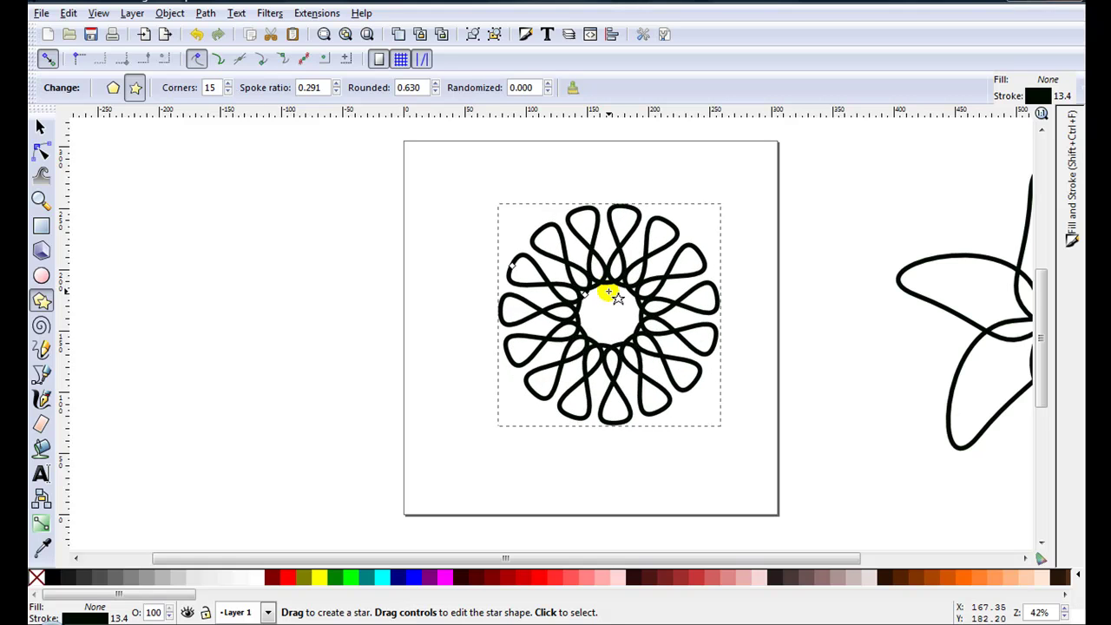
left_click_drag(592, 295, 717, 356)
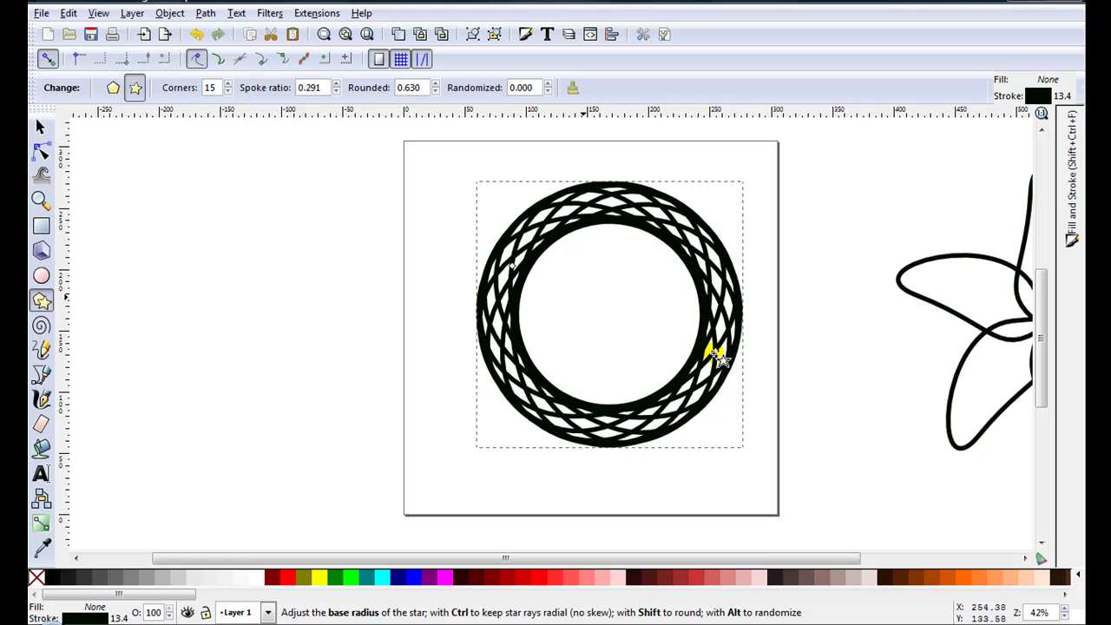
left_click_drag(510, 260, 591, 302)
left_click(436, 83)
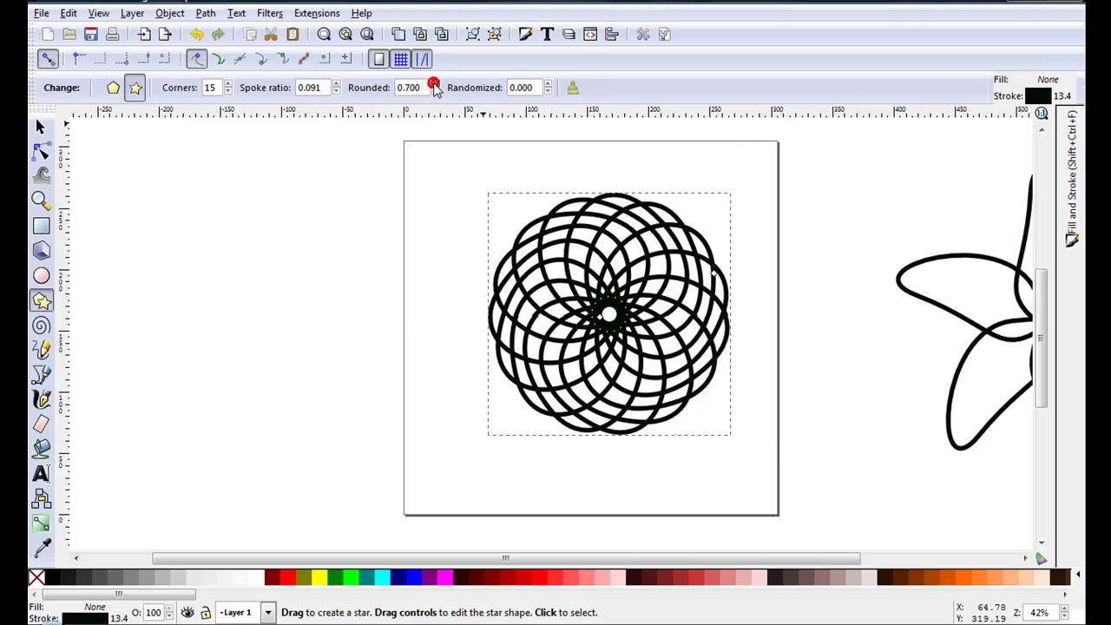
left_click(436, 87)
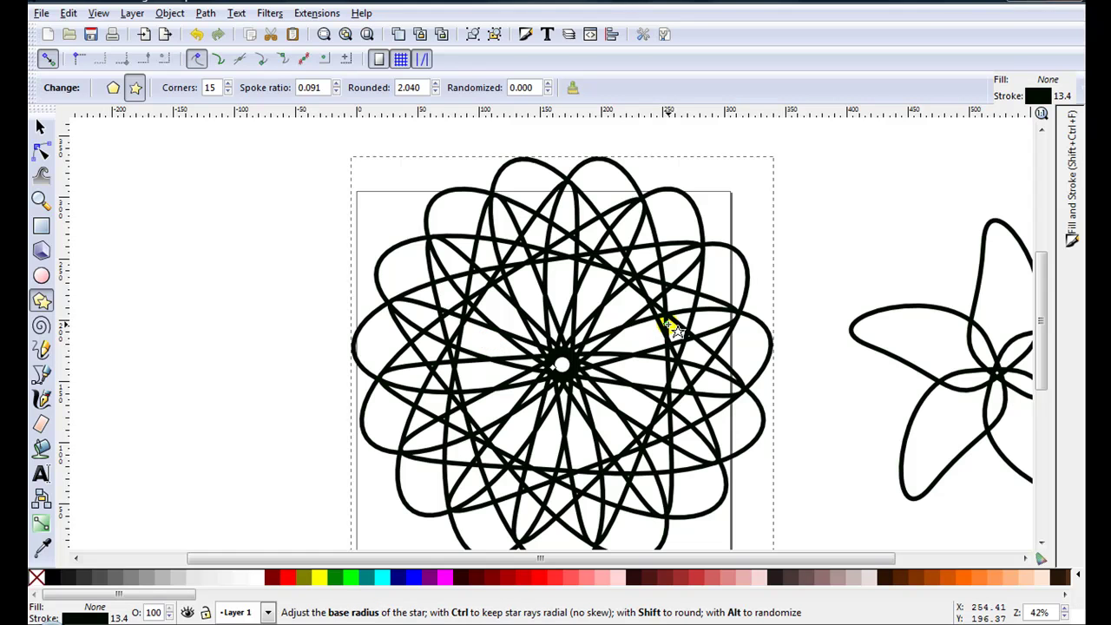
left_click_drag(670, 328, 540, 418)
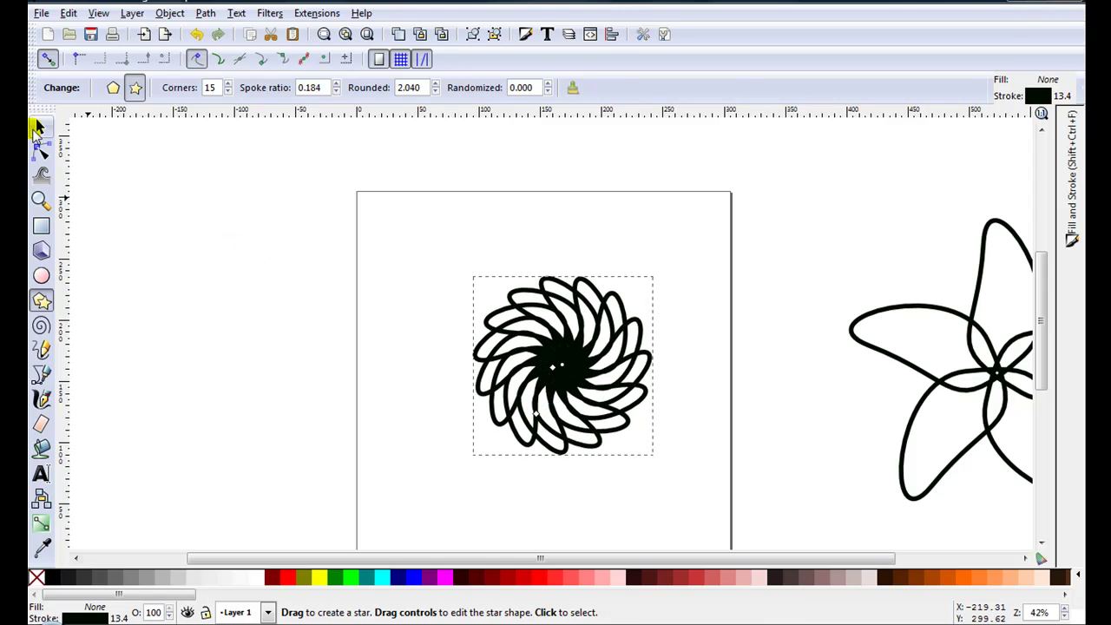
Duplicate the spiral star and move the copy up-right beside the page.
left_click(41, 127)
key("ctrl+d")
left_click_drag(574, 328, 863, 232)
Enlarge the original star, lower its spoke ratio into a tight spiral, and raise corners to 17.
key("F9")
left_click(548, 365)
left_click_drag(549, 365, 505, 316)
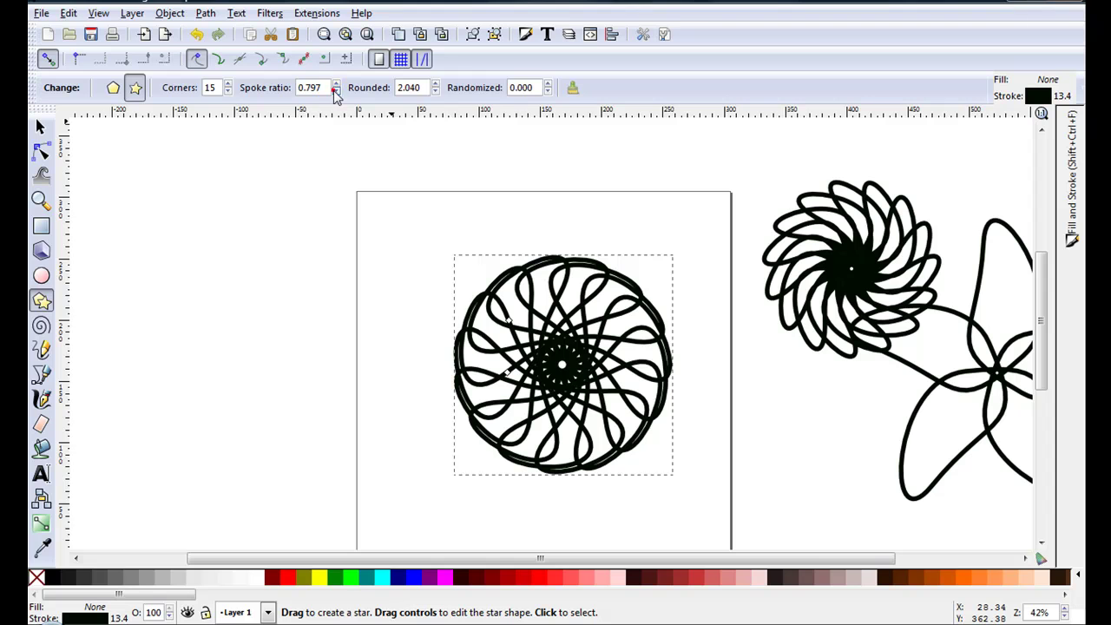
left_click_drag(335, 92, 335, 91)
left_click(229, 84)
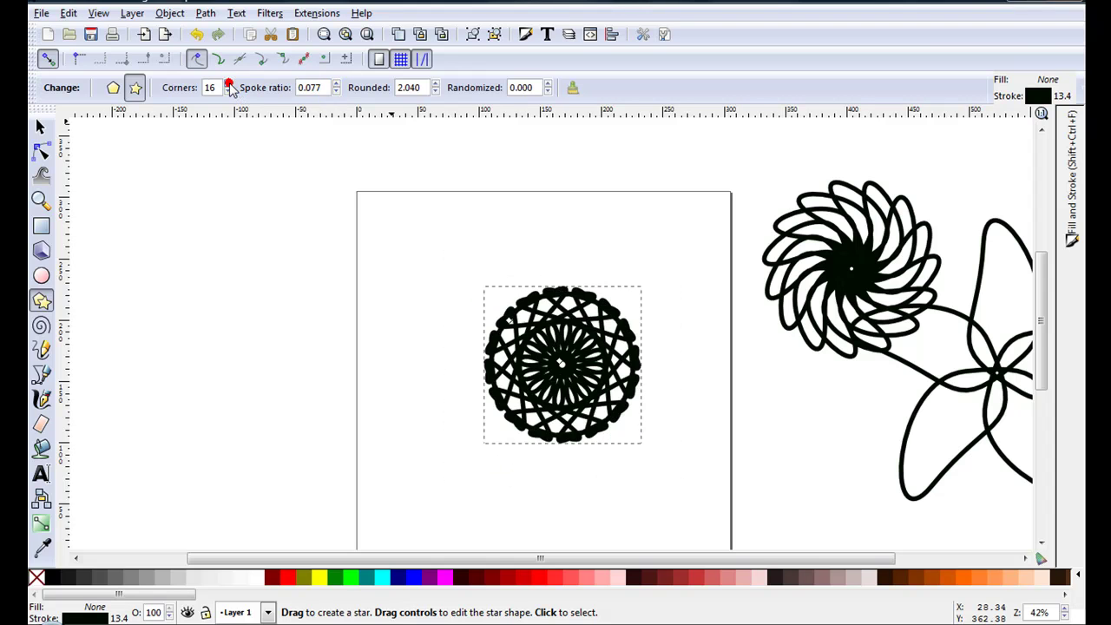
left_click(229, 84)
Keep a duplicate of the dense 17-corner star beside the page and return to reshaping the original.
scroll(565, 364, "up", 4)
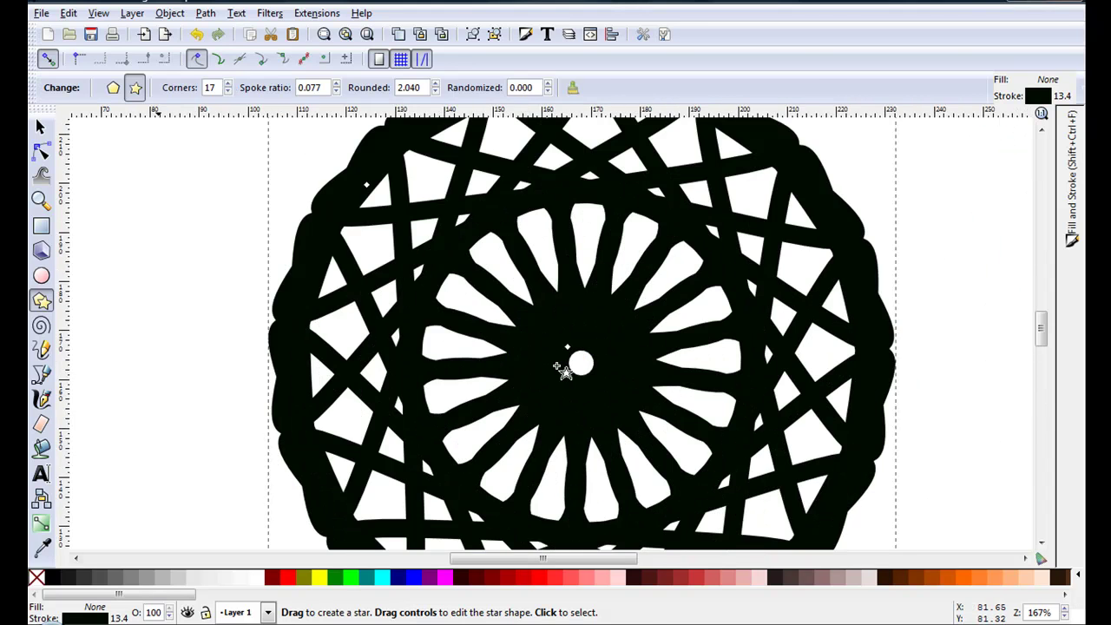
scroll(565, 364, "down", 2)
key("F1")
left_click(394, 34)
left_click_drag(653, 289, 352, 318)
key("shift+F9")
scroll(368, 351, "down", 1)
scroll(575, 277, "up", 1)
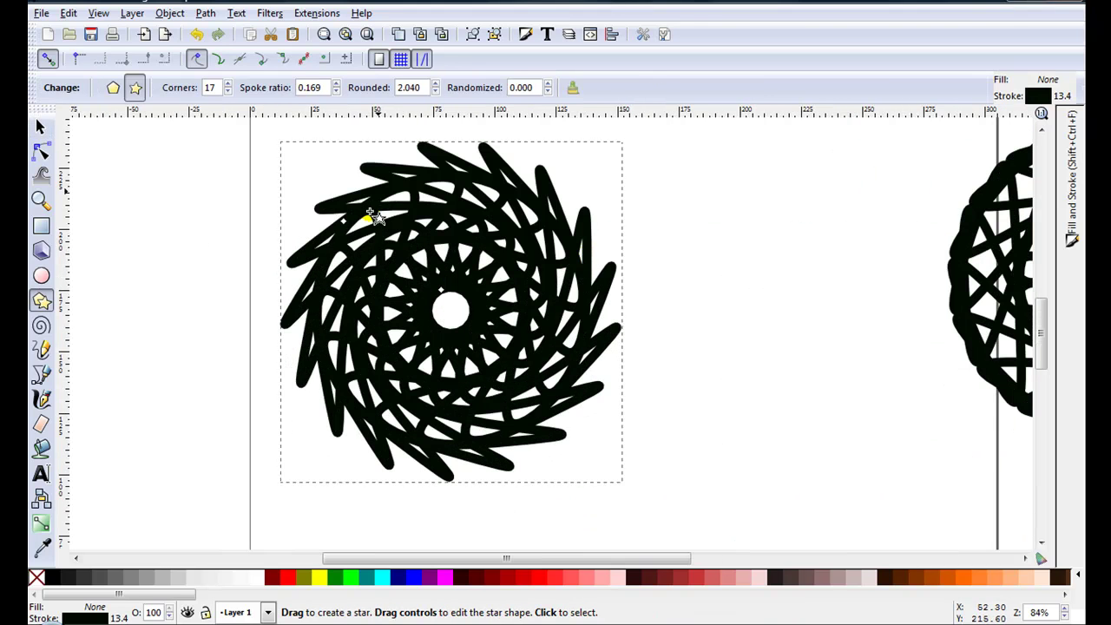
scroll(560, 371, "down", 2)
scroll(559, 371, "up", 2)
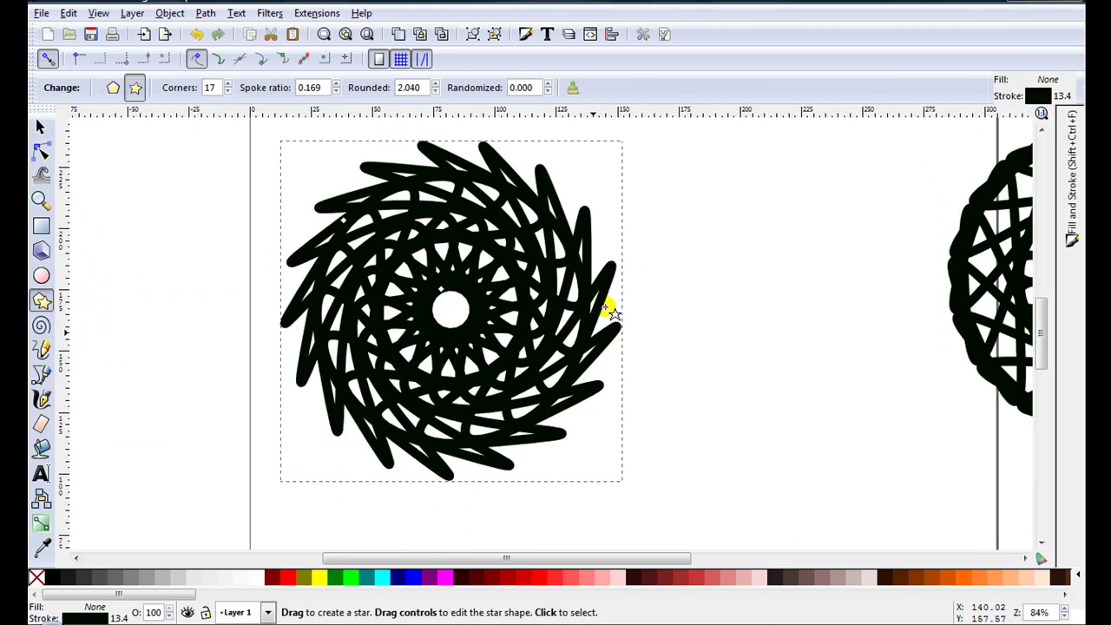
Thin the rosette's stroke width to 1.673 mm in the Stroke style settings.
left_click_drag(1073, 165, 920, 66)
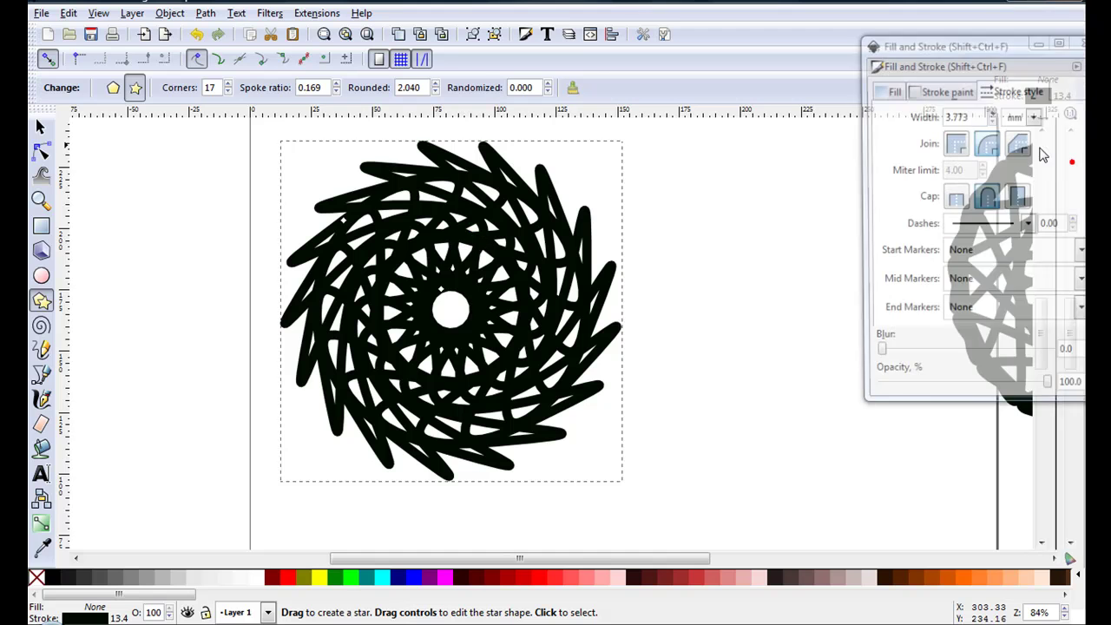
left_click(995, 121)
left_click(994, 121)
left_click(994, 120)
left_click(994, 121)
left_click(995, 120)
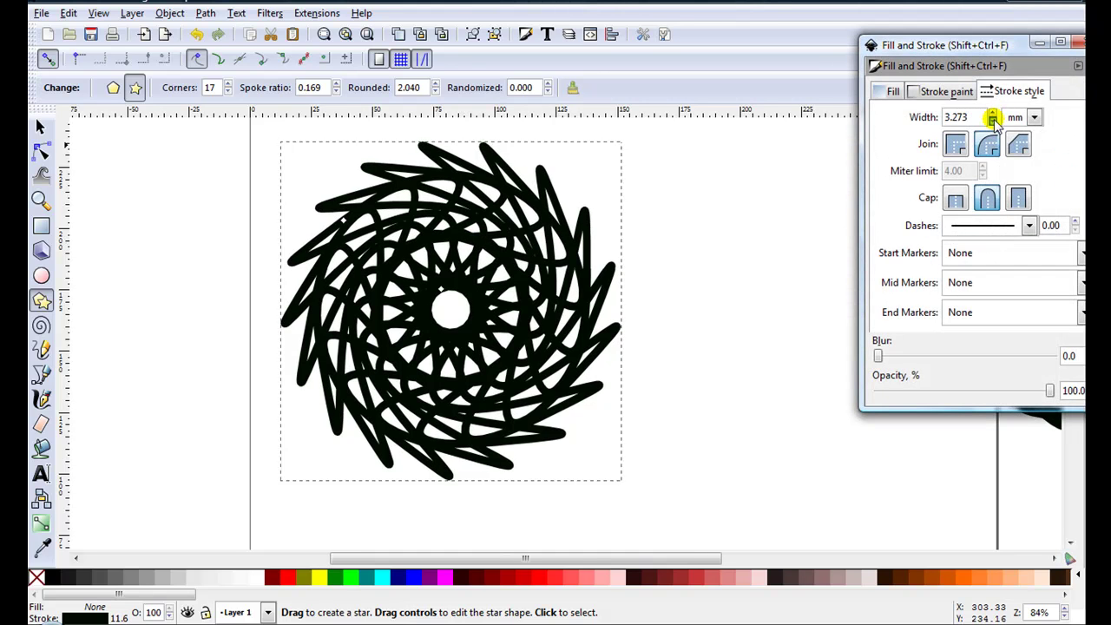
left_click(995, 120)
left_click(995, 120)
left_click(994, 121)
left_click(994, 120)
left_click_drag(440, 288, 444, 297)
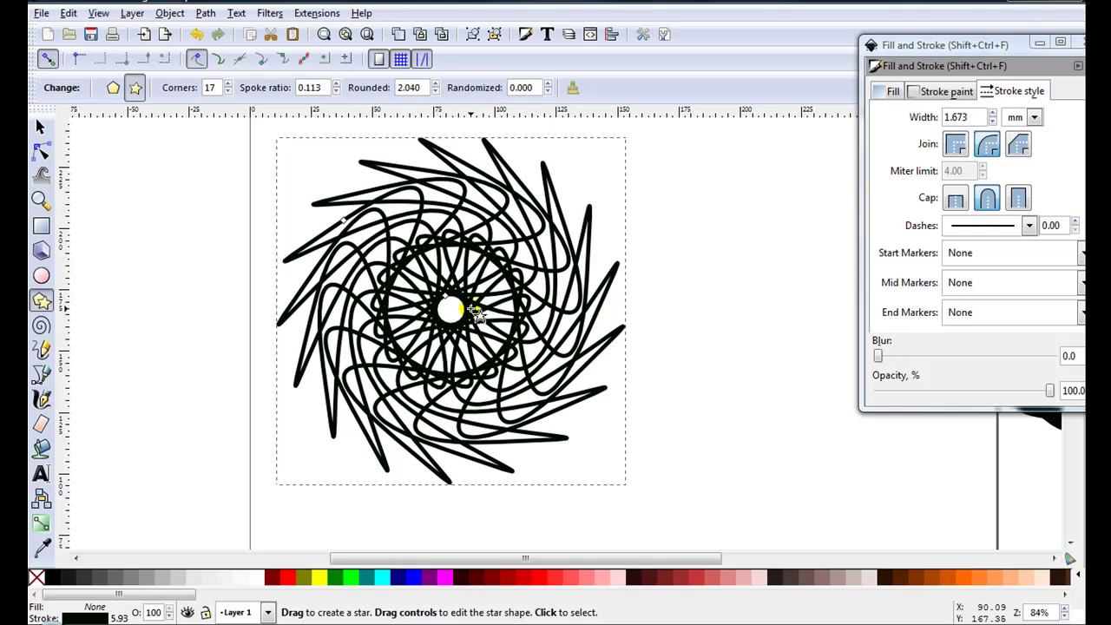
Open the spiral into broad petal-like loops and lower Rounded to 1.880.
scroll(456, 314, "up", 2)
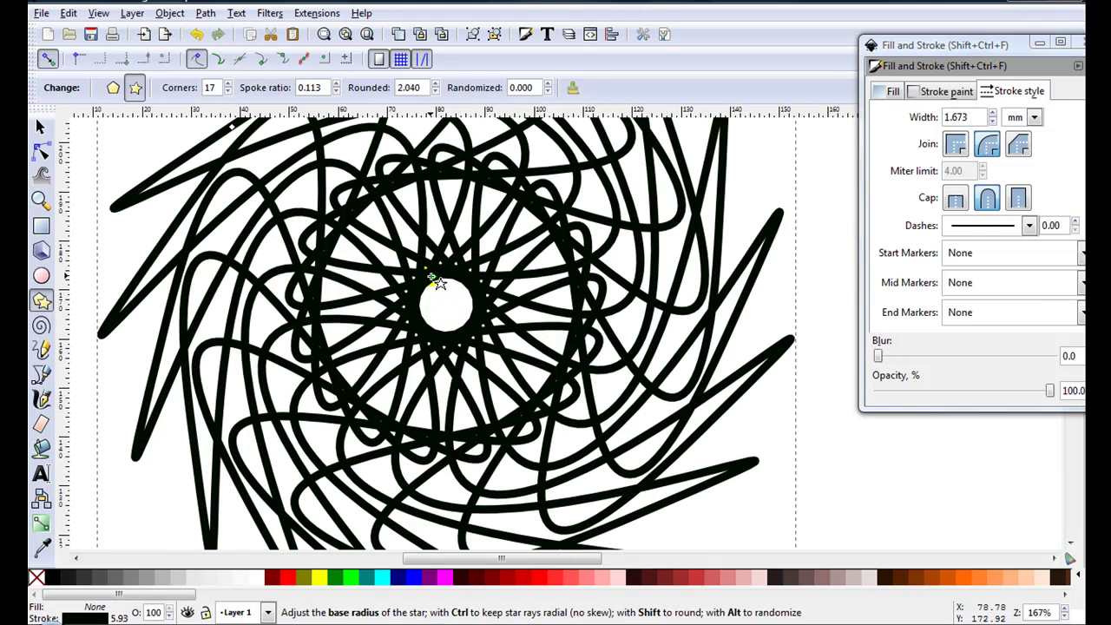
left_click_drag(443, 287, 450, 302)
scroll(449, 301, "down", 1)
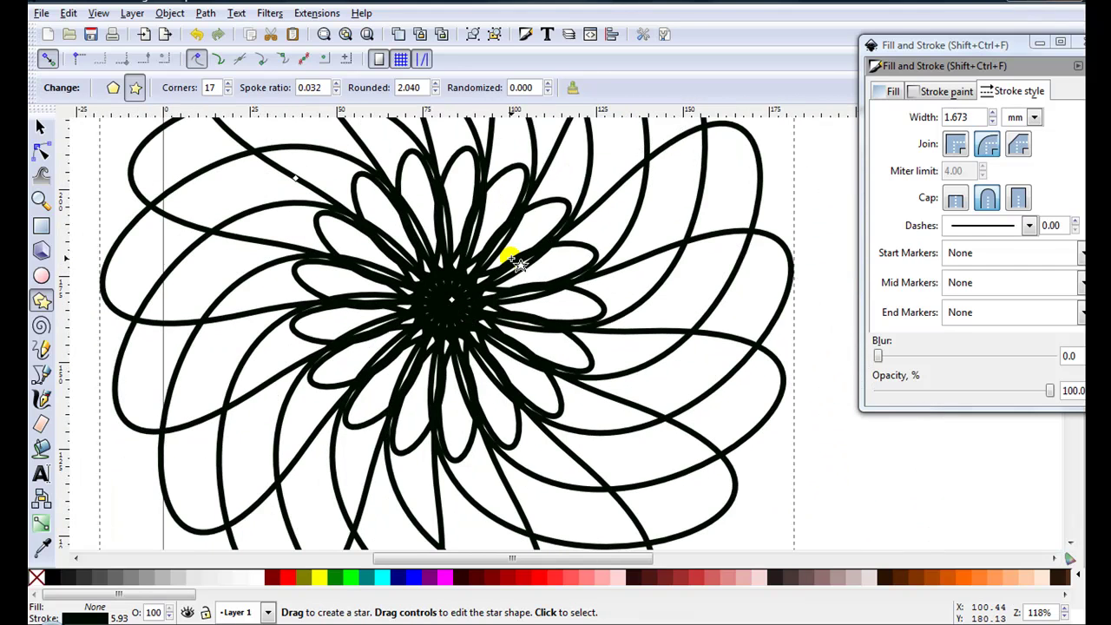
left_click(436, 92)
left_click(436, 92)
left_click(436, 92)
left_click(437, 92)
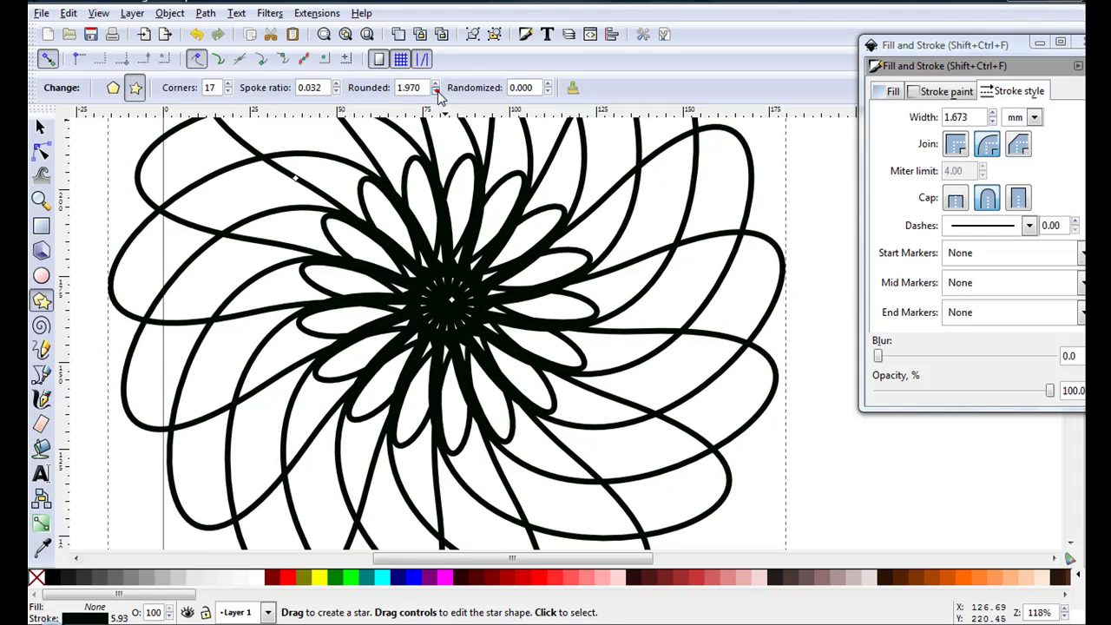
left_click(437, 91)
left_click(436, 92)
left_click(437, 92)
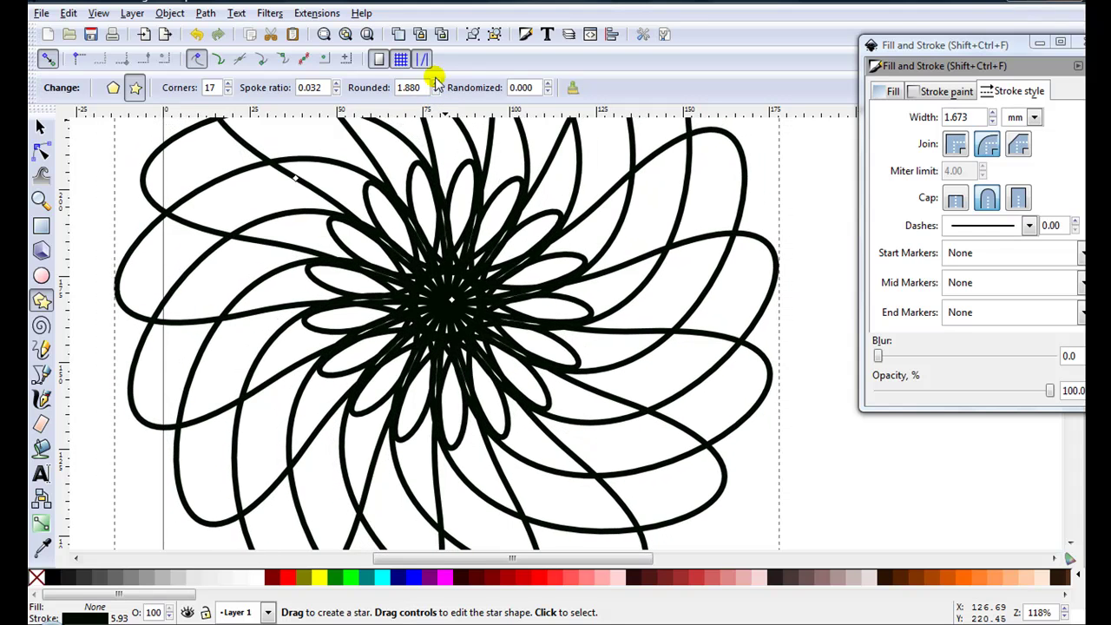
Shrink and rotate the flower to spoke ratio 0.047, about 5.03 in square.
left_click_drag(295, 178, 354, 216)
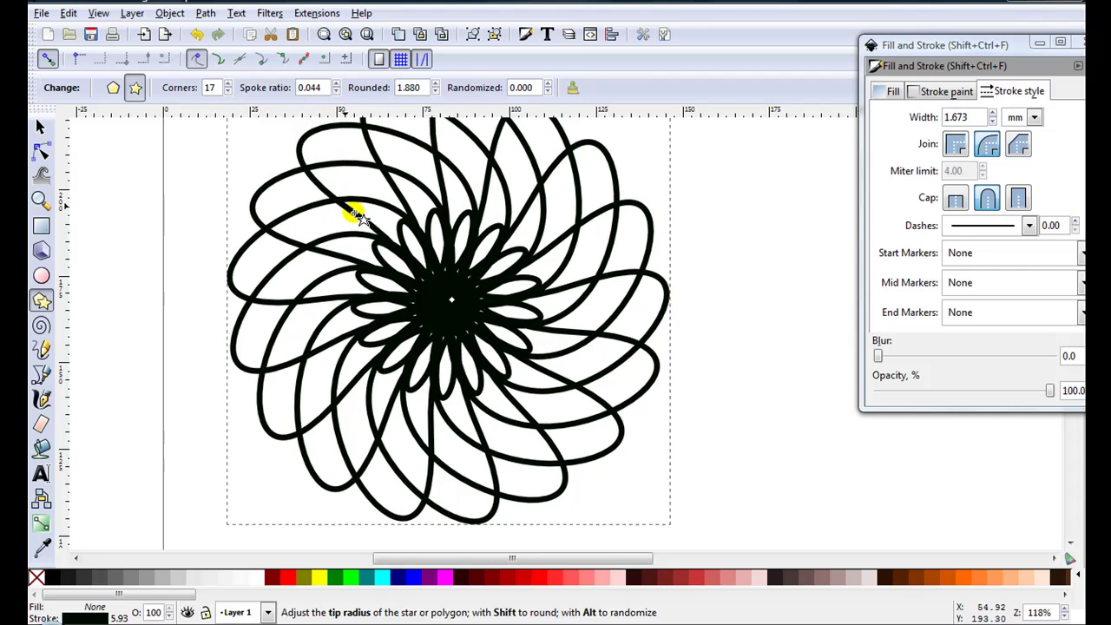
scroll(387, 265, "down", 2)
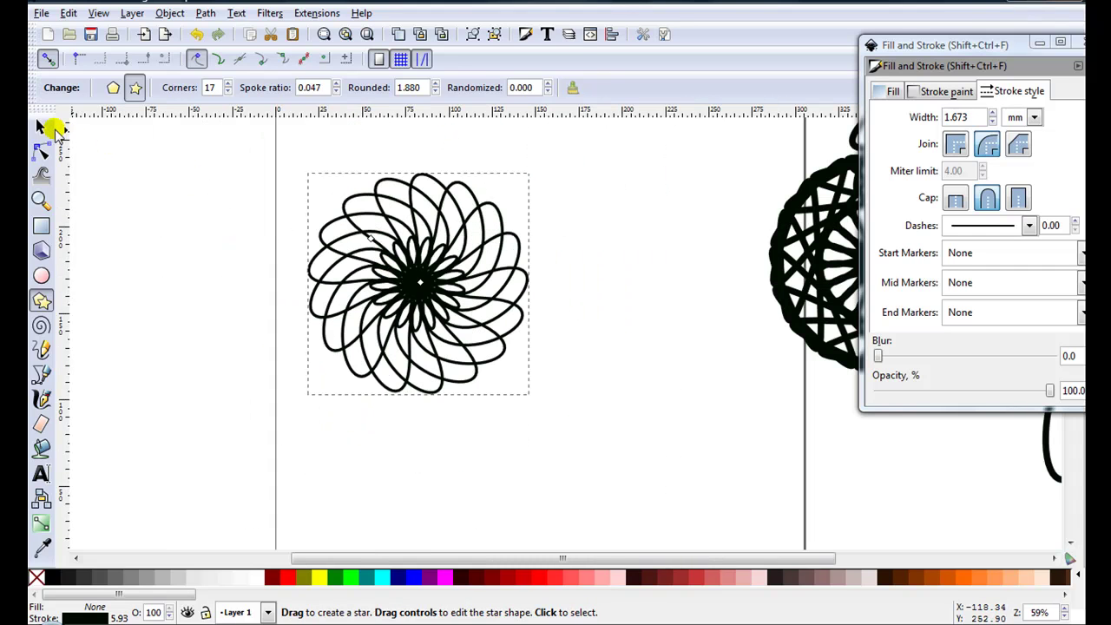
left_click(40, 126)
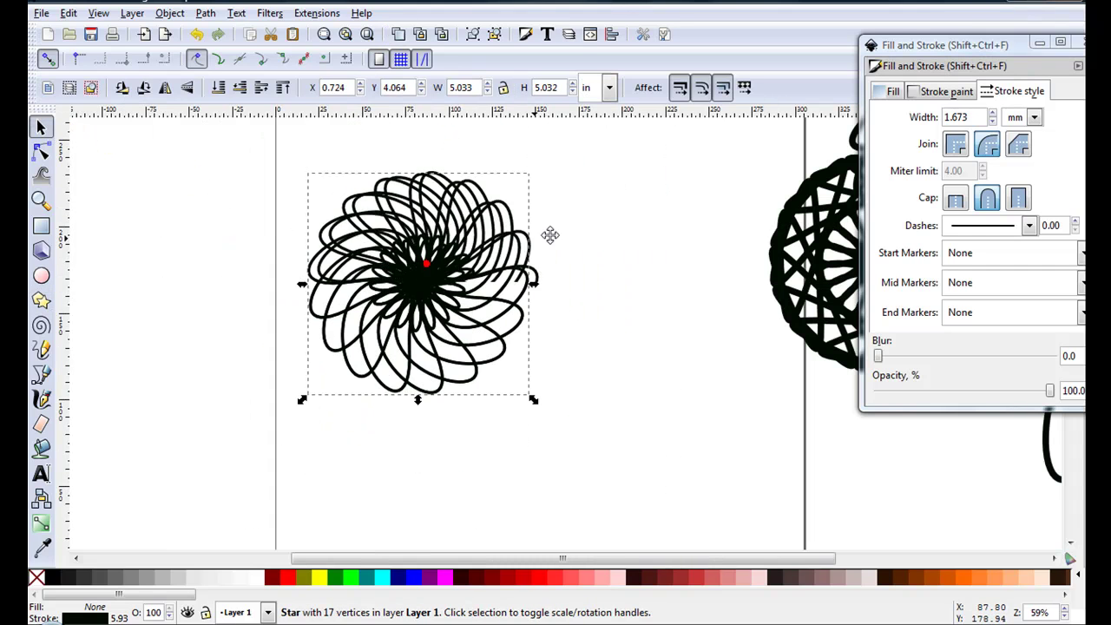
Stamp a copy of the flower star and reselect the original for reshaping.
mouse_move(434, 271)
left_mouse_down()
mouse_move(776, 214)
mouse_move(439, 272)
left_mouse_up()
key("space")
double_click(438, 271)
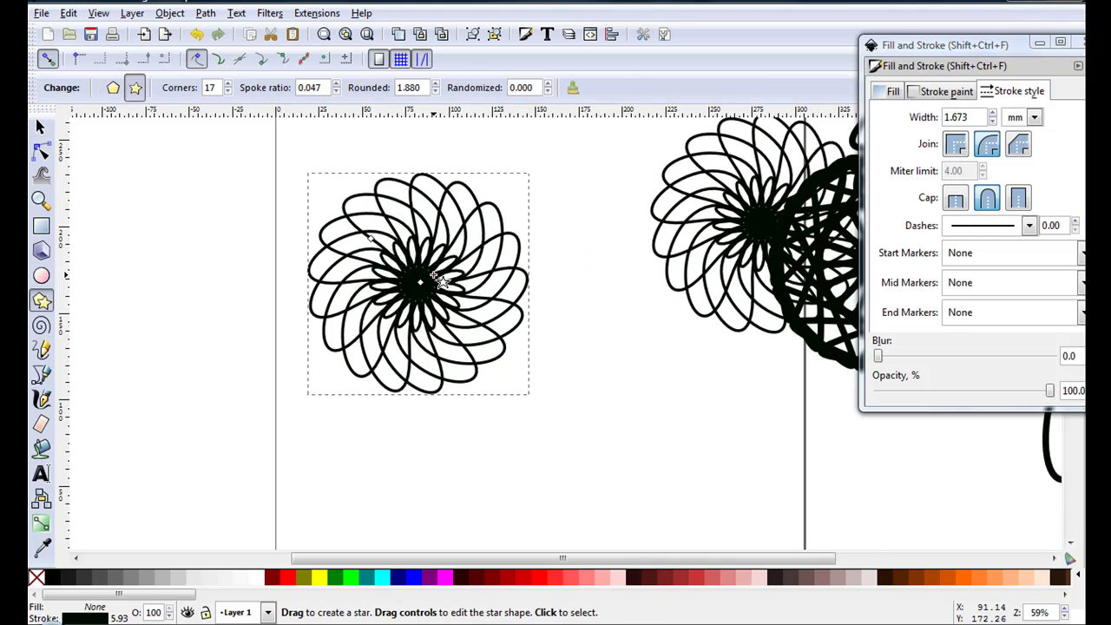
Reduce the star to 11 corners, reshape it from its inner points, then cut it to 7 corners.
left_click(227, 91)
left_click(227, 92)
left_click(227, 92)
left_click(227, 92)
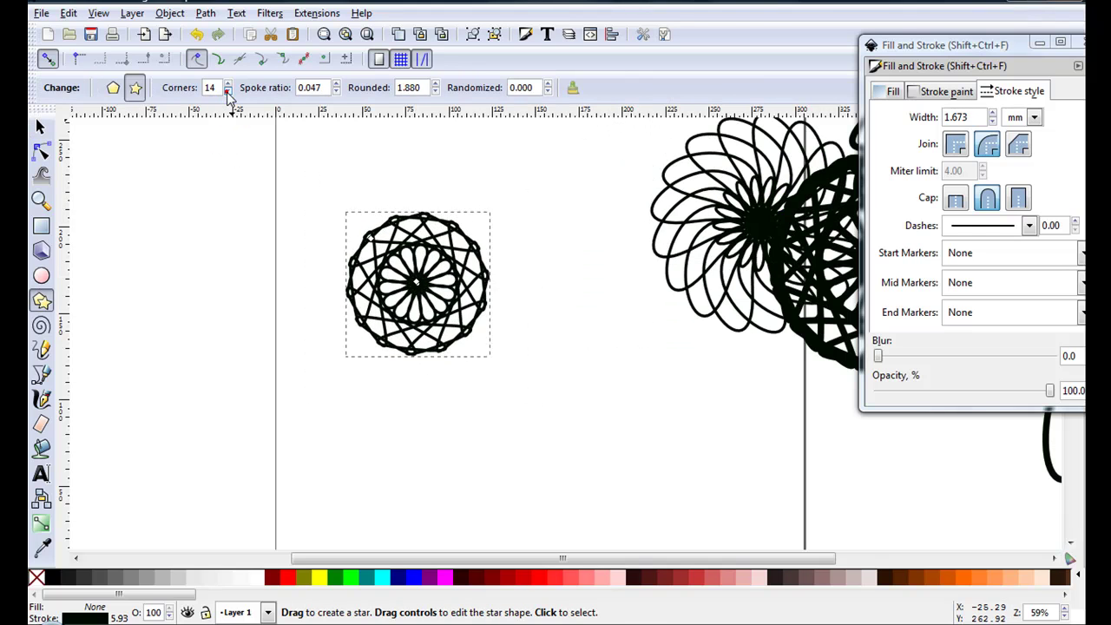
left_click(227, 92)
left_click(227, 92)
scroll(347, 269, "up", 2)
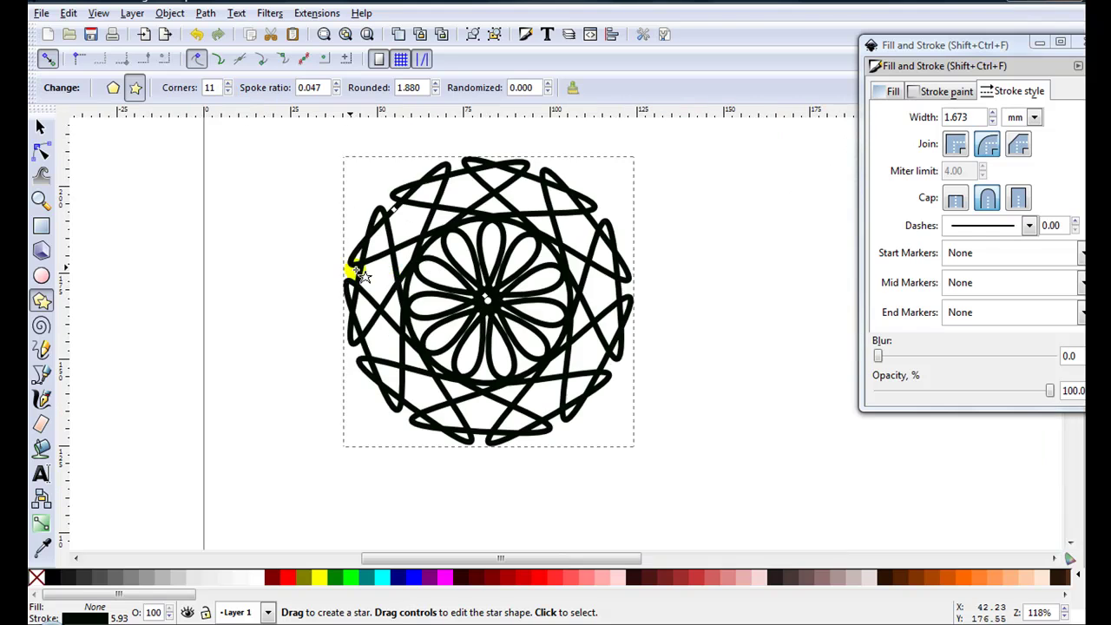
mouse_move(486, 297)
left_mouse_down()
mouse_move(503, 309)
mouse_move(483, 305)
mouse_move(489, 280)
mouse_move(521, 289)
mouse_move(469, 292)
mouse_move(483, 314)
mouse_move(479, 303)
left_mouse_up()
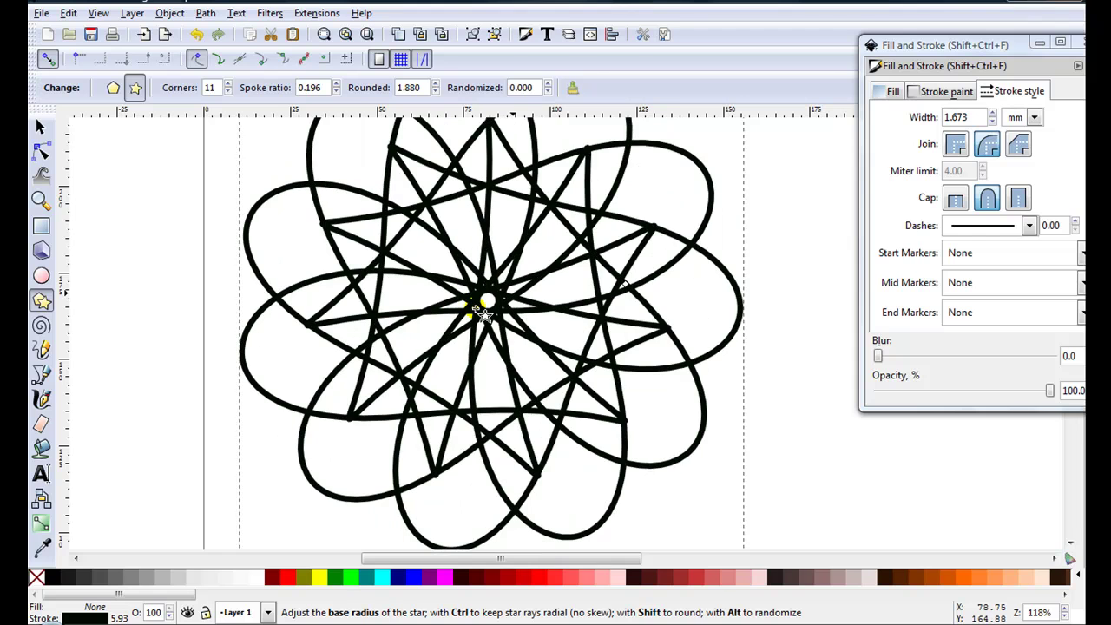
left_click(229, 92)
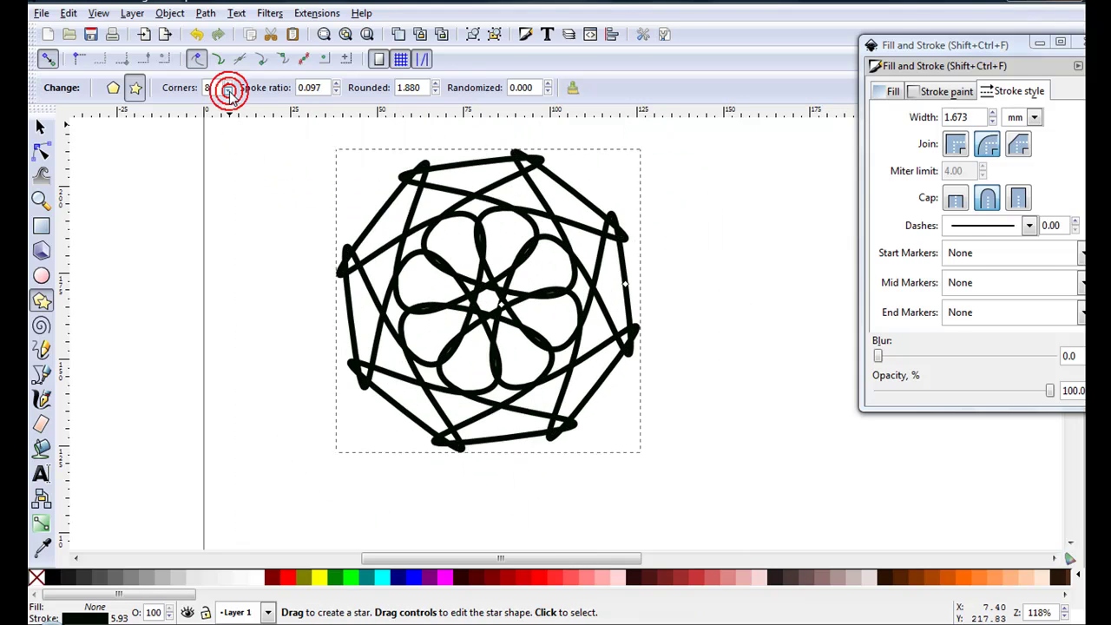
left_click(228, 91)
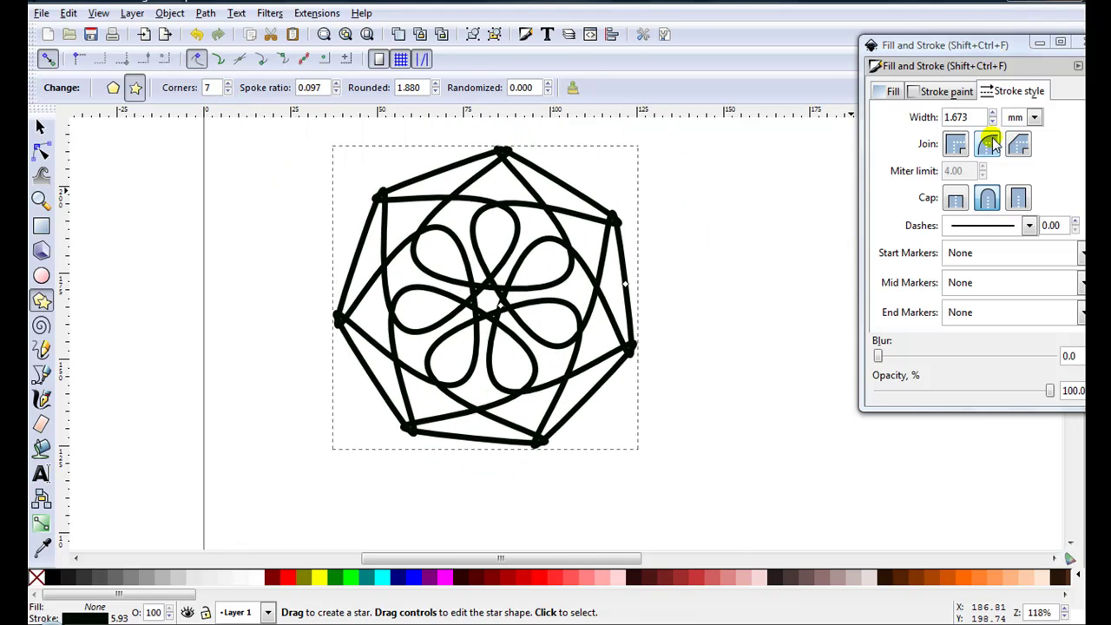
scroll(541, 310, "up", 2)
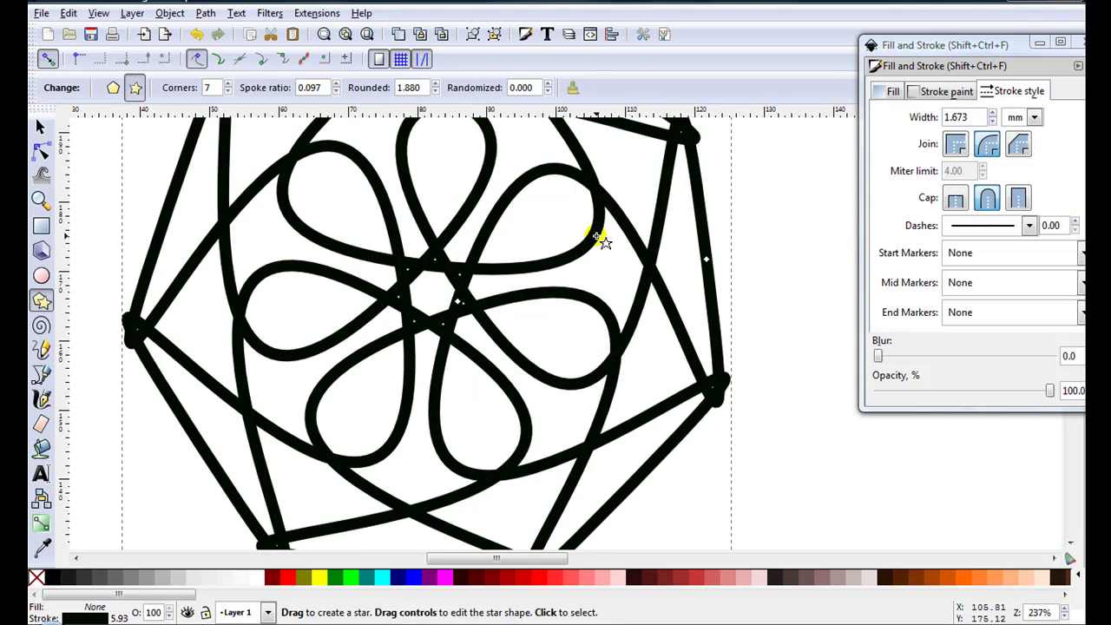
scroll(598, 239, "down", 2)
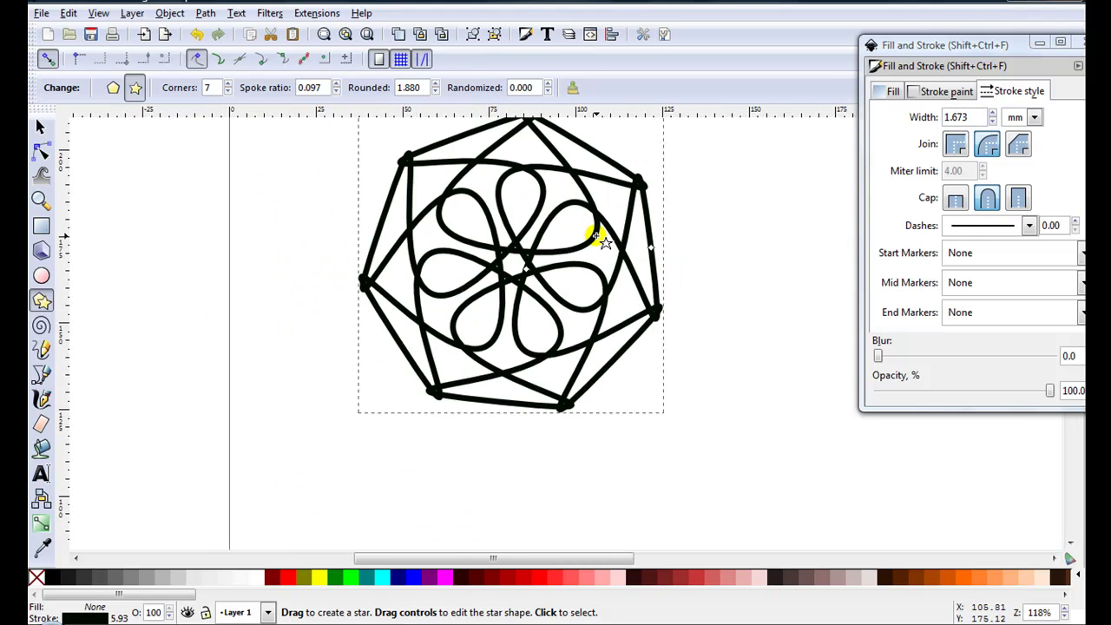
Thicken the star's stroke to 2.873 mm and lower Rounded to 1.710.
left_click(992, 116)
left_click(514, 213)
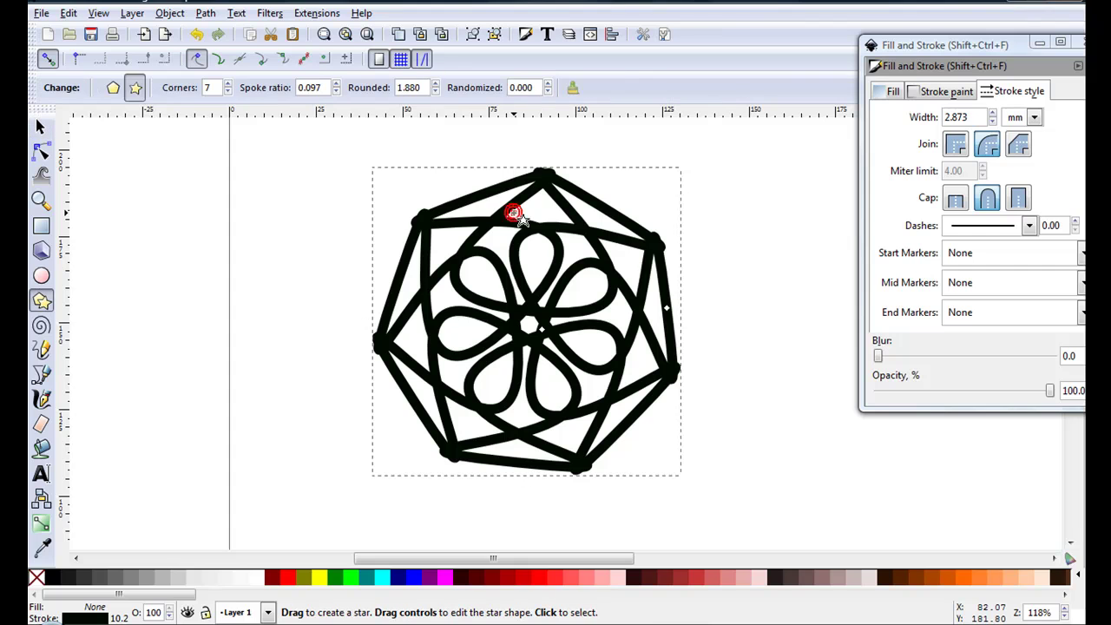
left_click(435, 92)
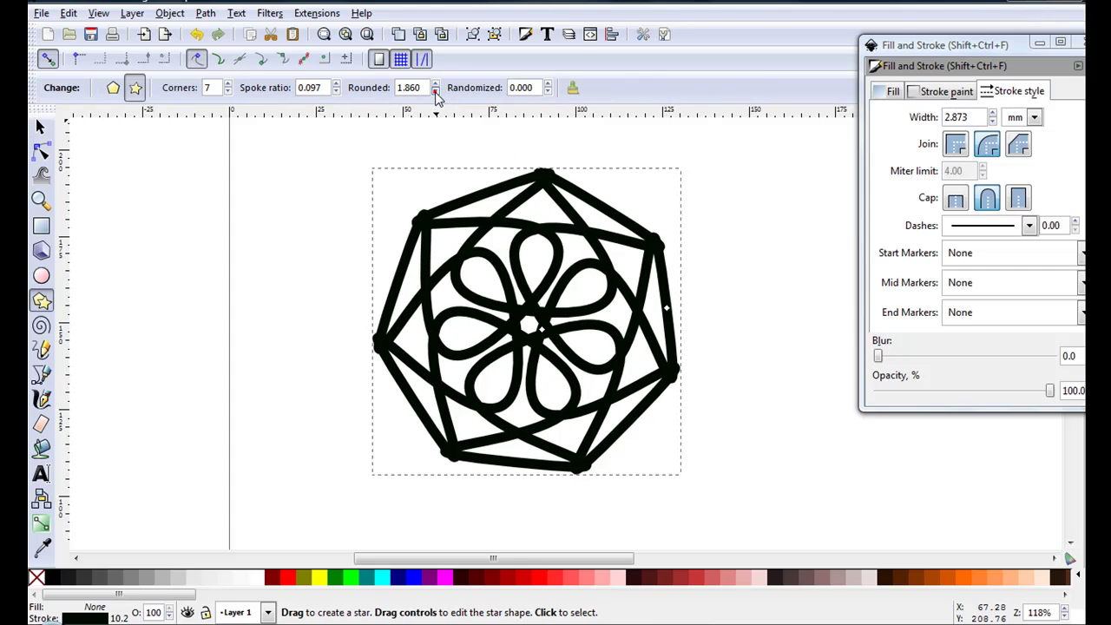
left_click(434, 92)
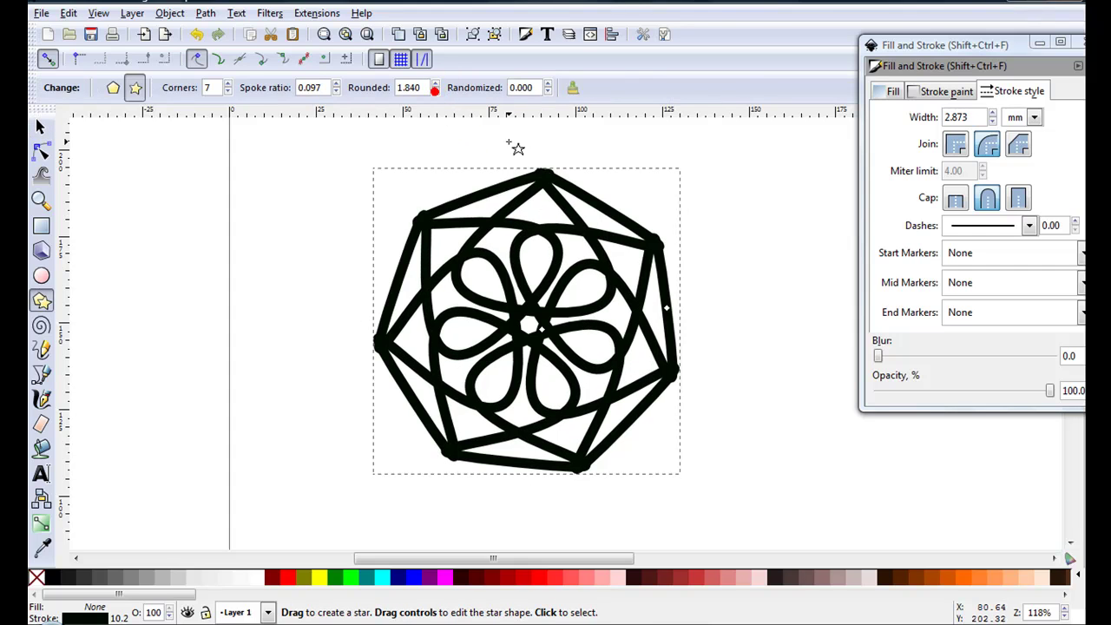
left_click(435, 92)
left_click(434, 92)
left_click(435, 92)
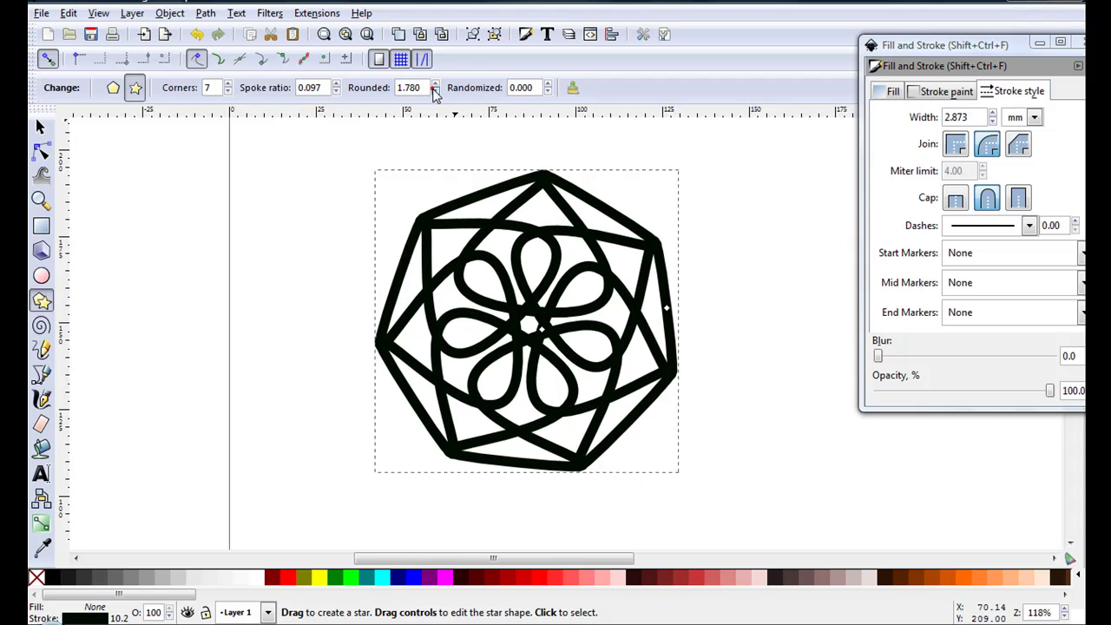
left_click(435, 92)
left_click(435, 92)
left_click(434, 92)
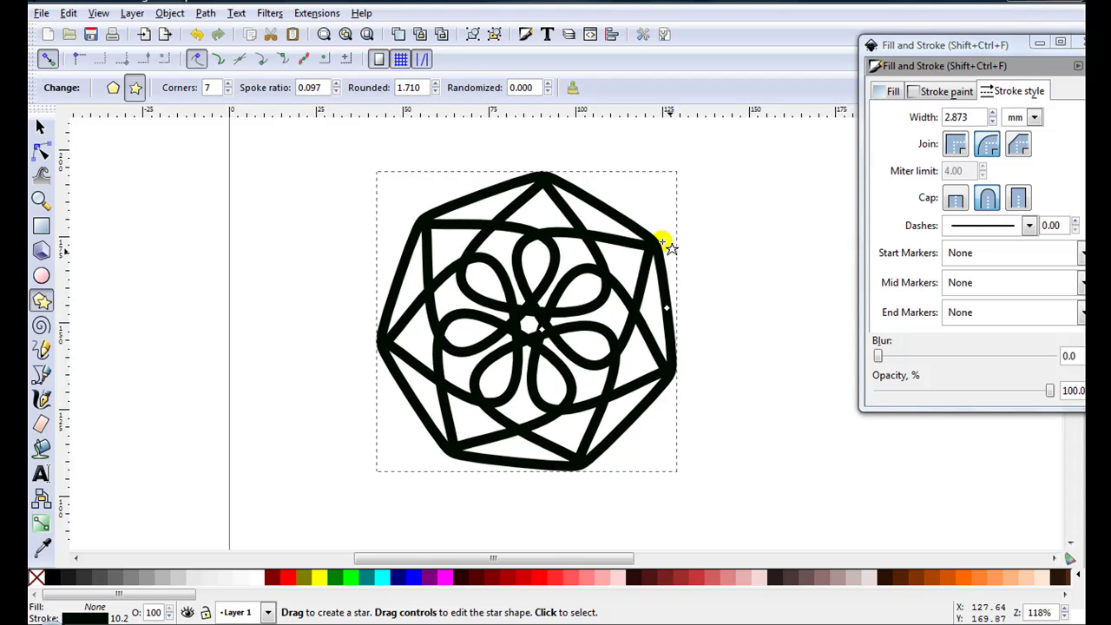
scroll(434, 260, "up", 2)
scroll(434, 260, "down", 2)
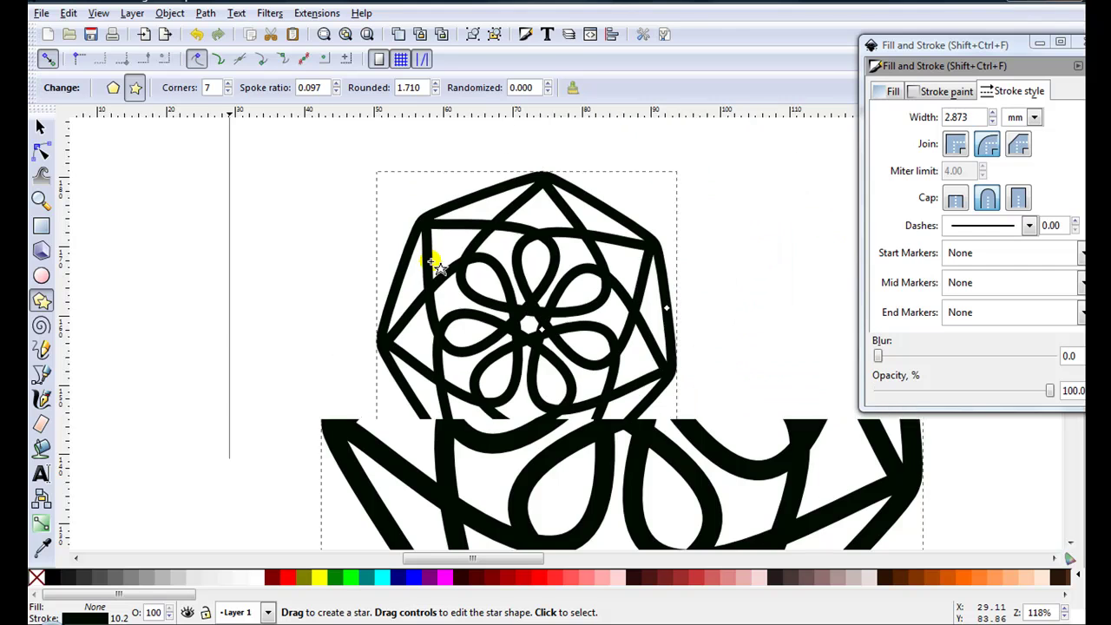
scroll(433, 264, "down", 2)
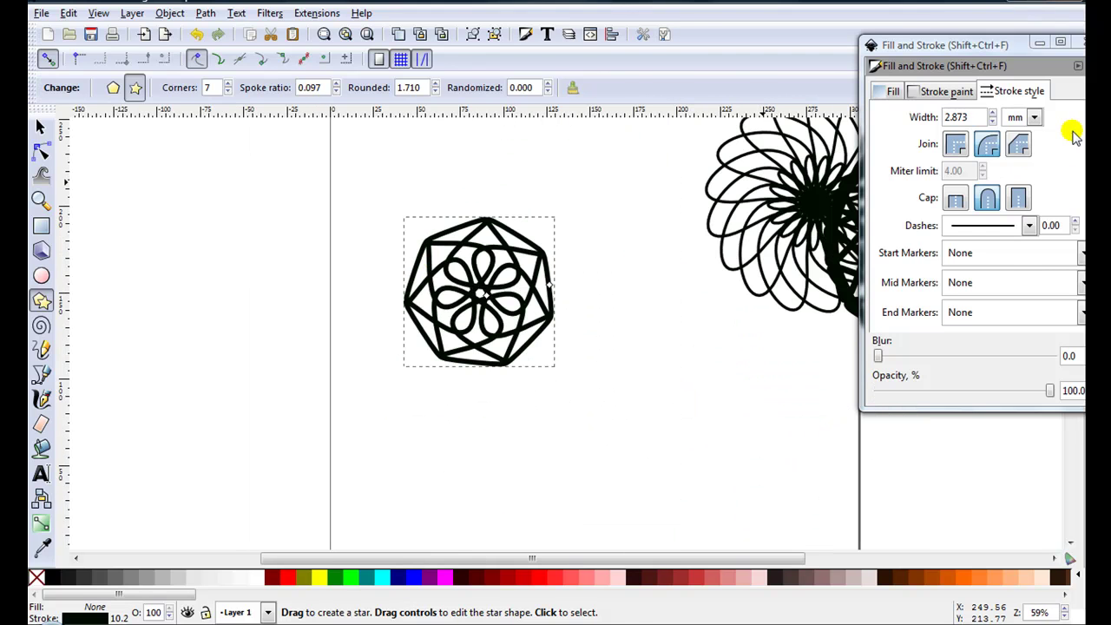
Lock width and height, scale the star to 4 in tall, and drag it into place on the page.
key("s")
key("plus")
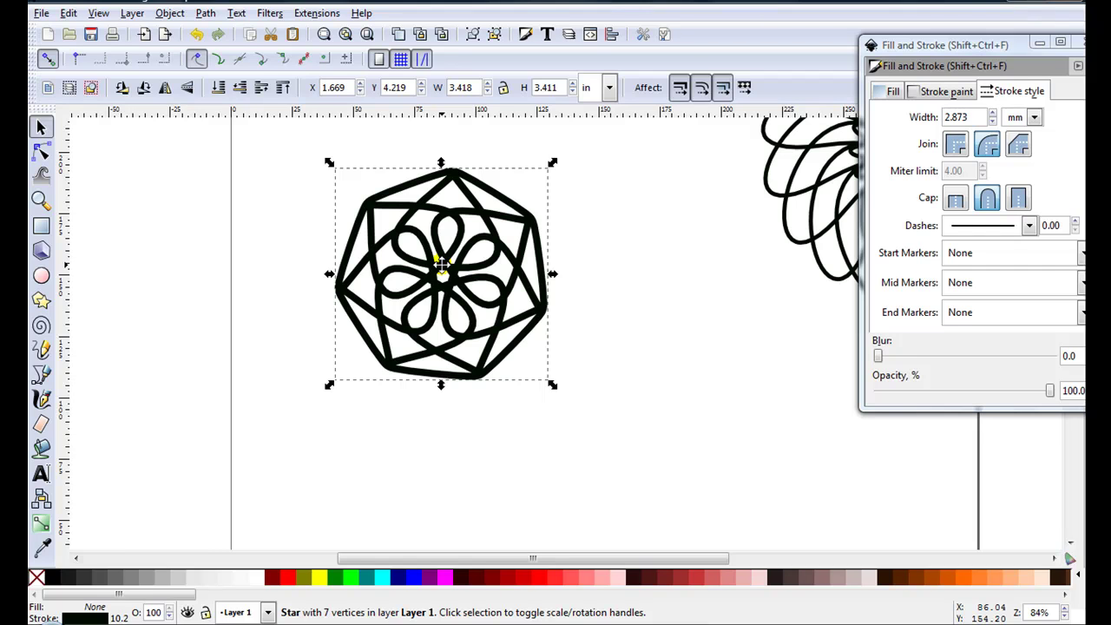
left_click(504, 88)
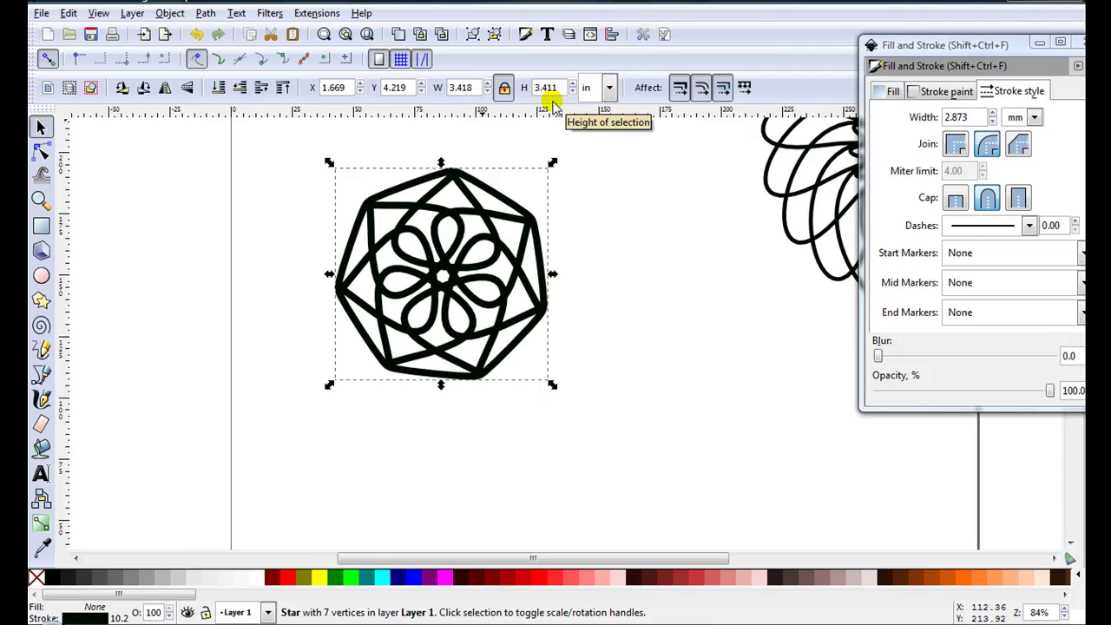
left_click(559, 88)
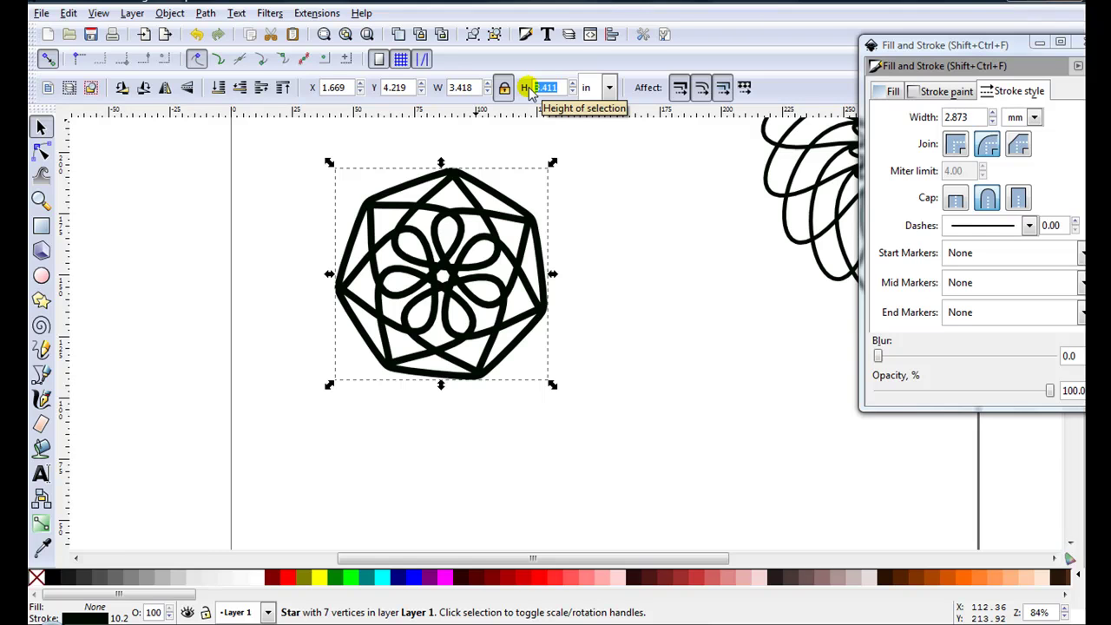
type("4")
key("Return")
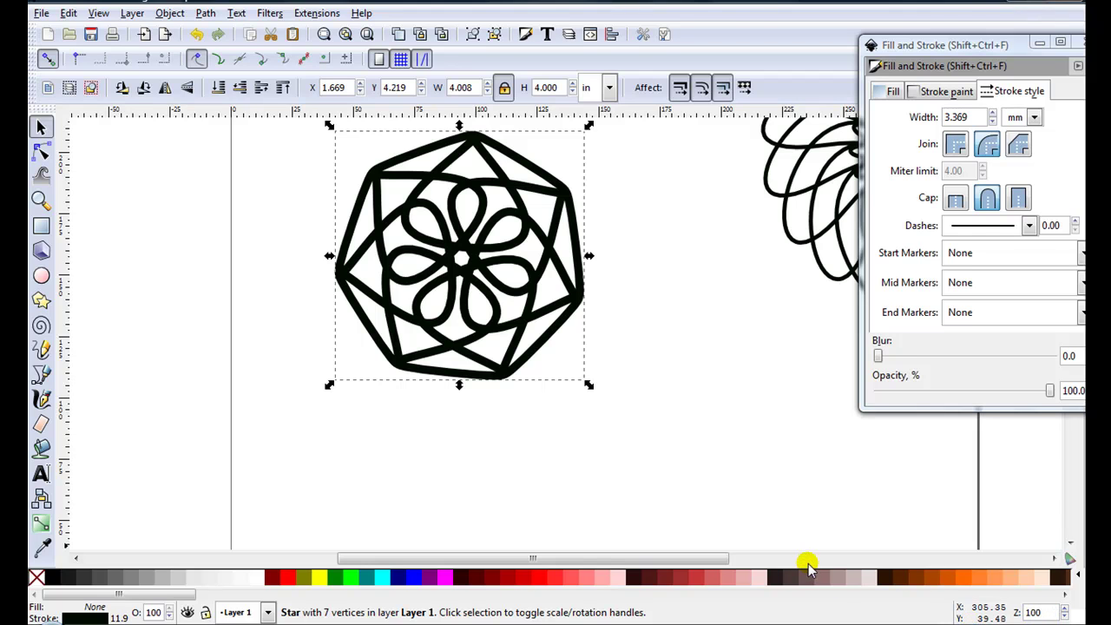
scroll(597, 403, "up", 1, "ctrl")
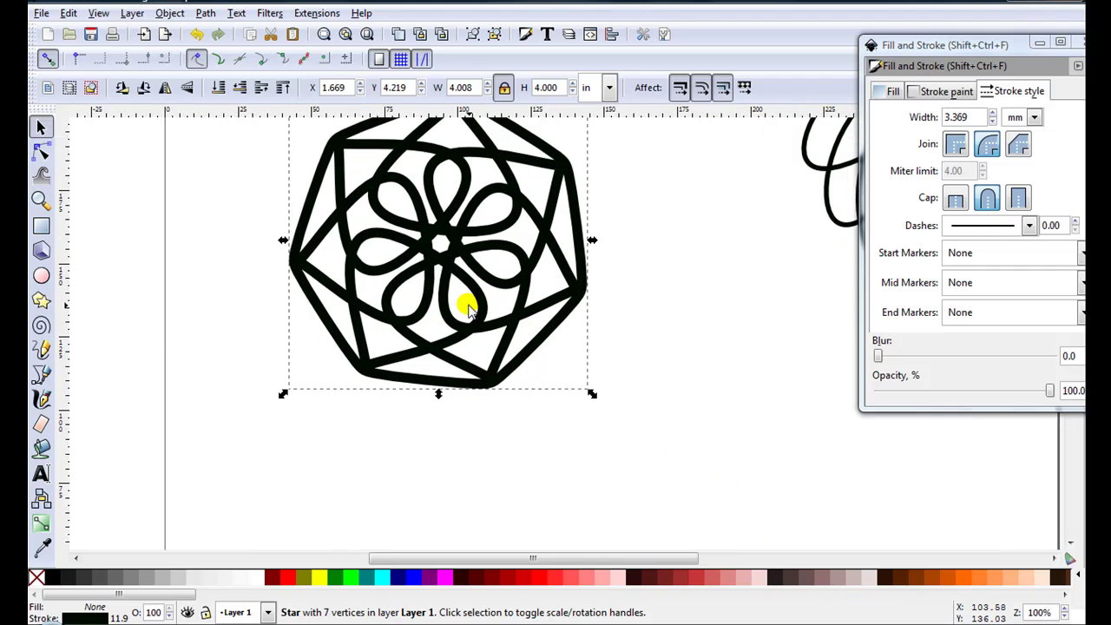
left_click_drag(376, 202, 431, 320)
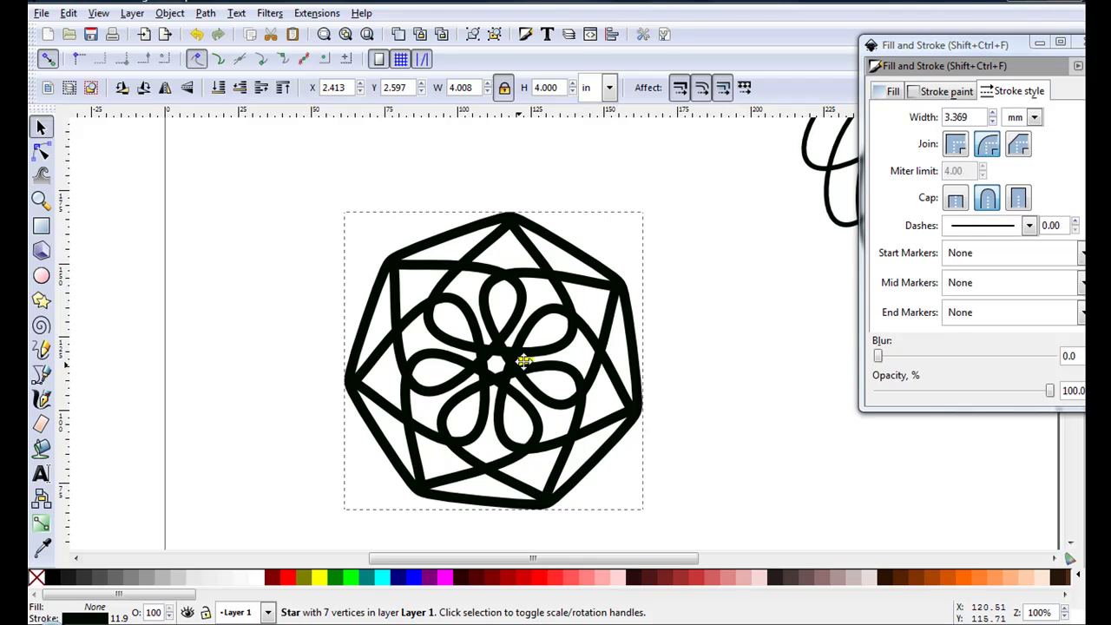
left_click(397, 285)
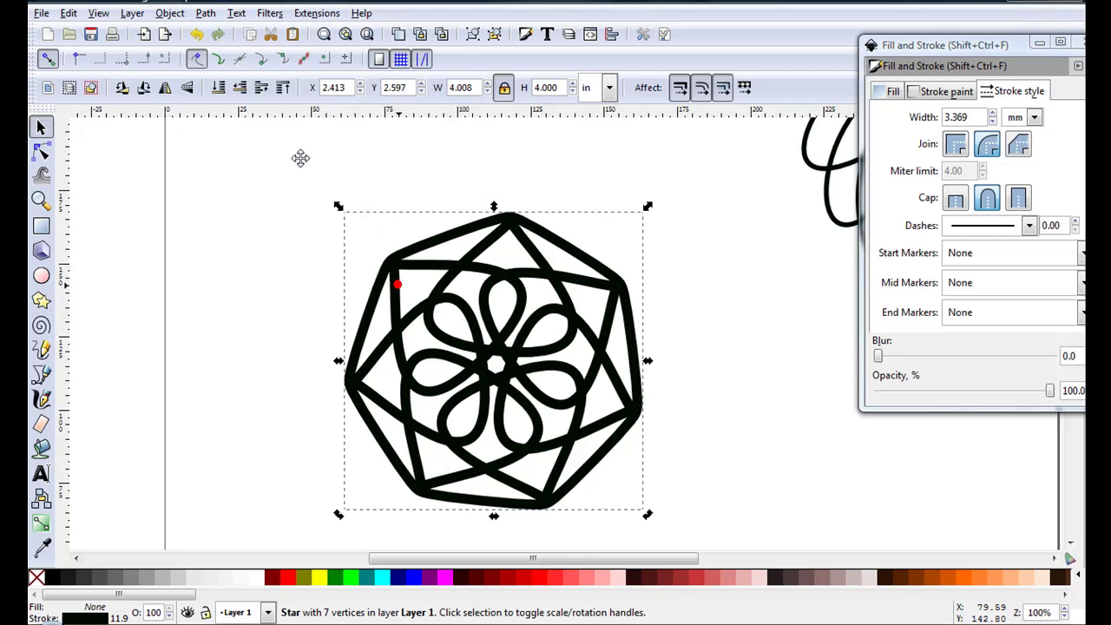
Convert the seven-pointed star's stroke to a path with Path > Stroke to Path and inspect its nodes.
left_click(208, 16)
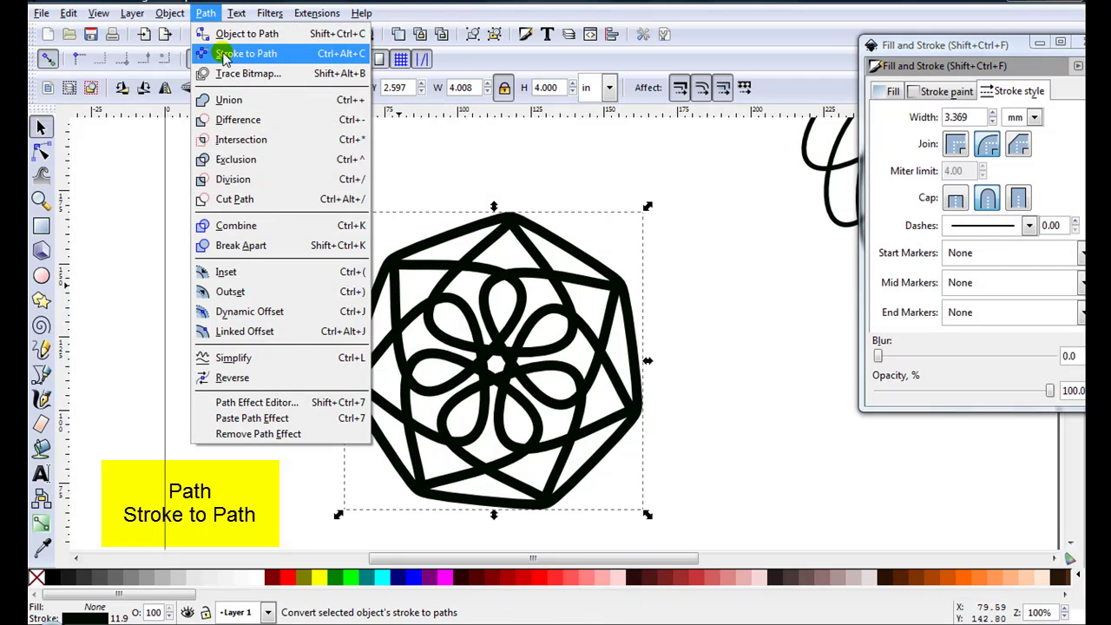
left_click(332, 54)
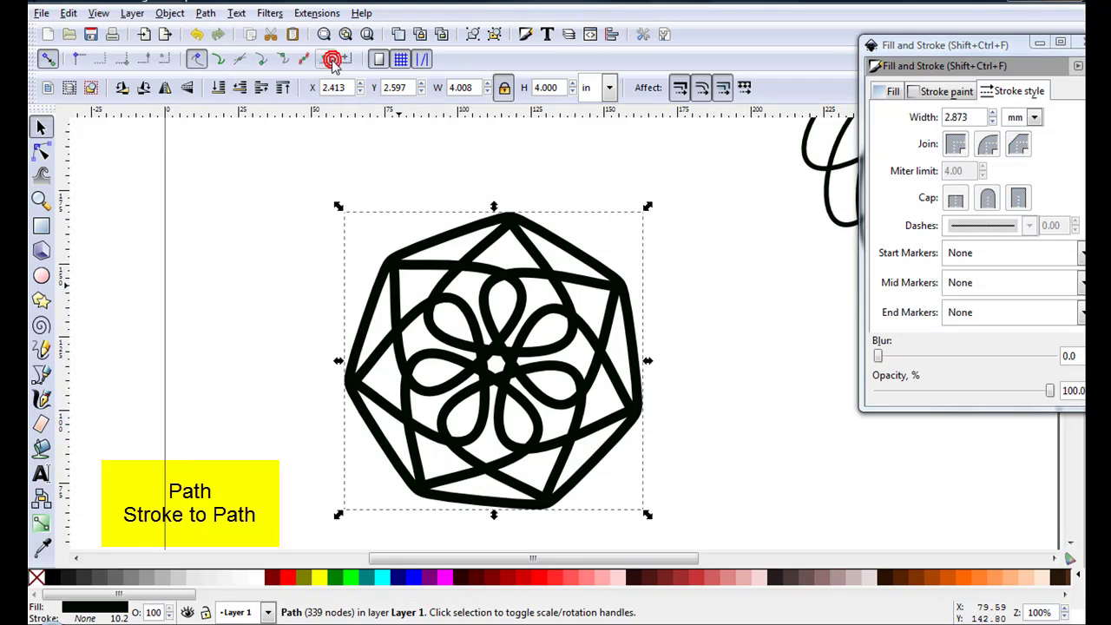
double_click(449, 260)
scroll(340, 368, "up", 3)
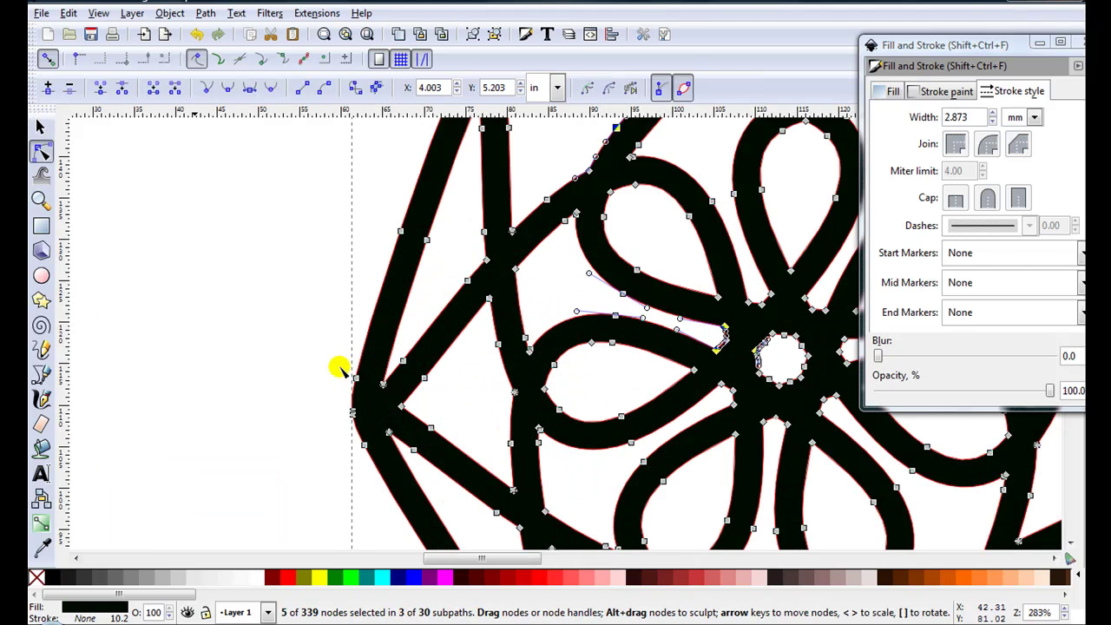
scroll(505, 286, "down", 2)
scroll(510, 287, "down", 4)
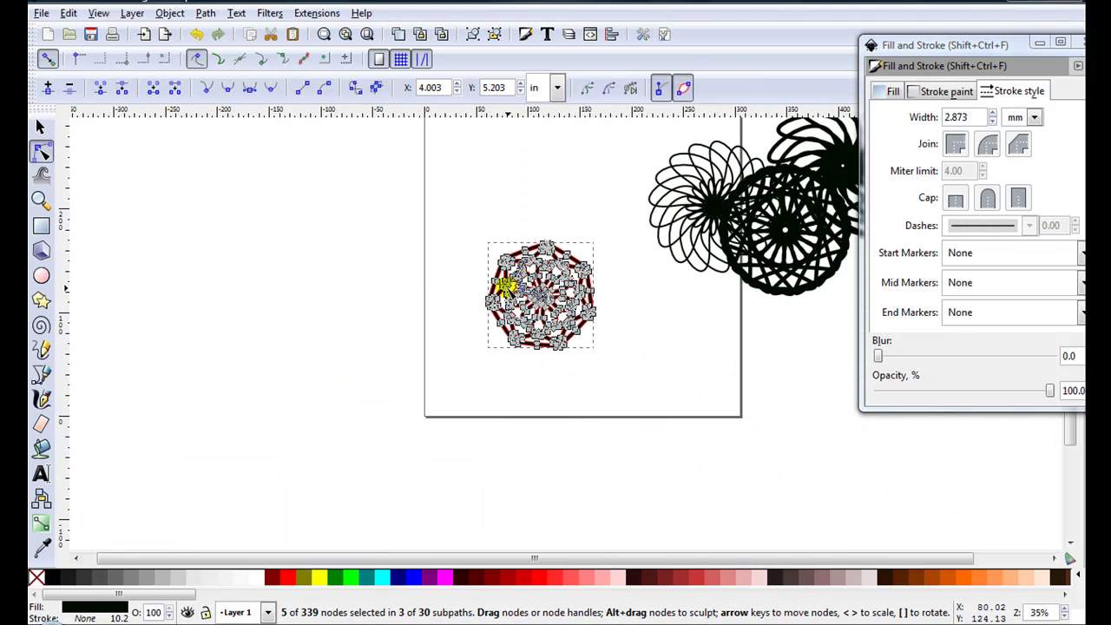
Move the converted star off-page to the top-left and bring the thick 17-corner rosette onto the page.
left_click(40, 126)
left_click_drag(519, 295, 113, 178)
left_click(783, 286)
left_click_drag(516, 353, 473, 351)
Set the thick rosette to 6 inches wide and convert its stroke to a path.
scroll(499, 319, "up", 2)
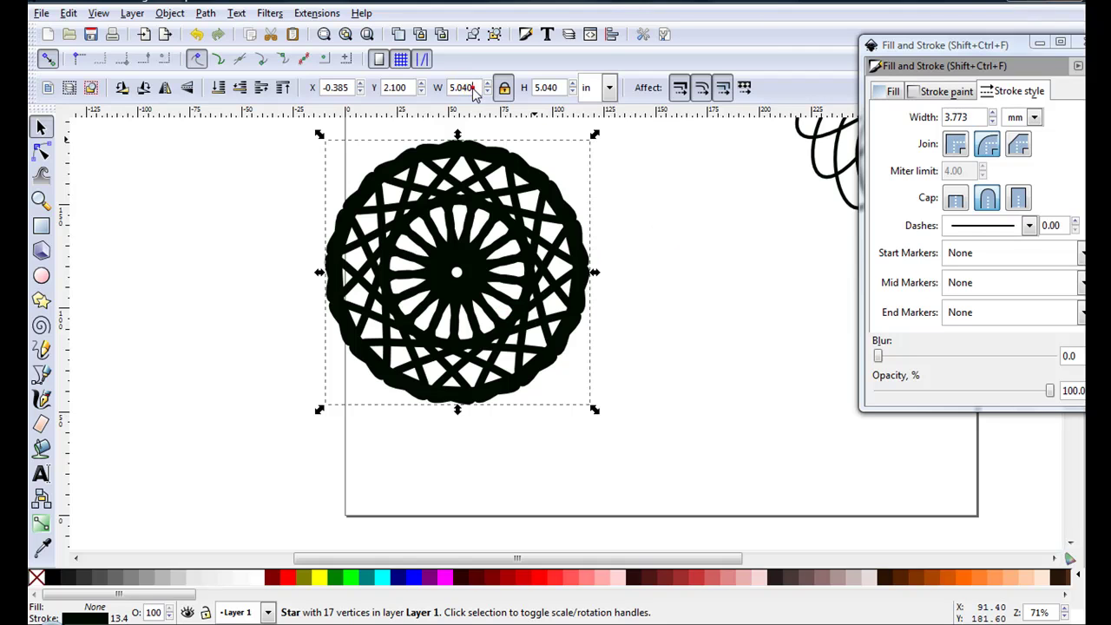
type("6")
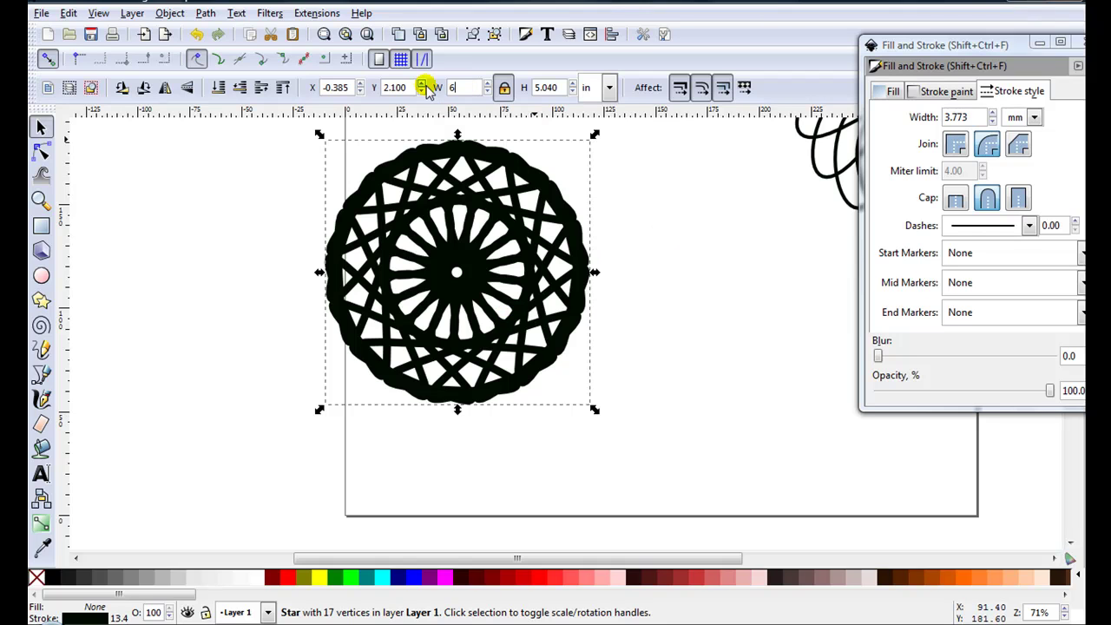
key("Return")
left_click_drag(475, 287, 478, 314)
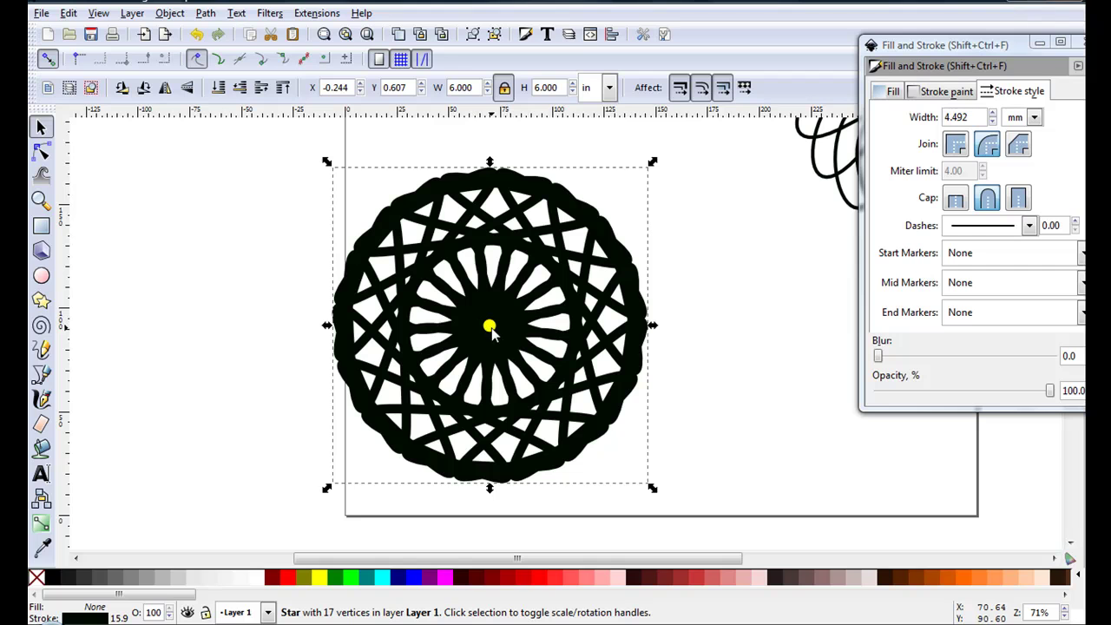
left_click(196, 14)
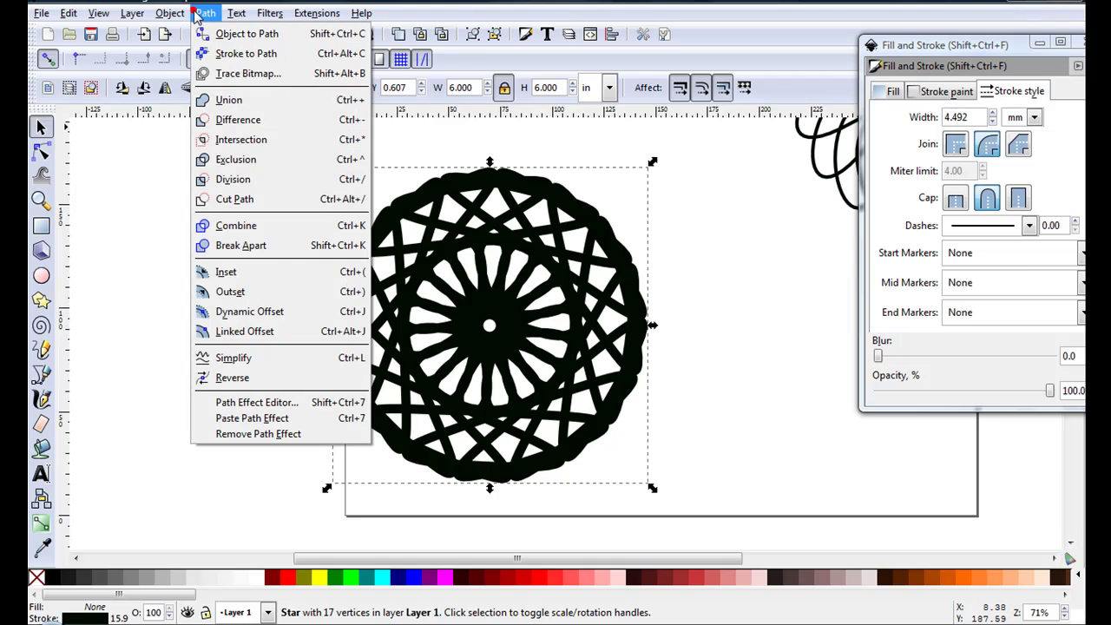
left_click(227, 51)
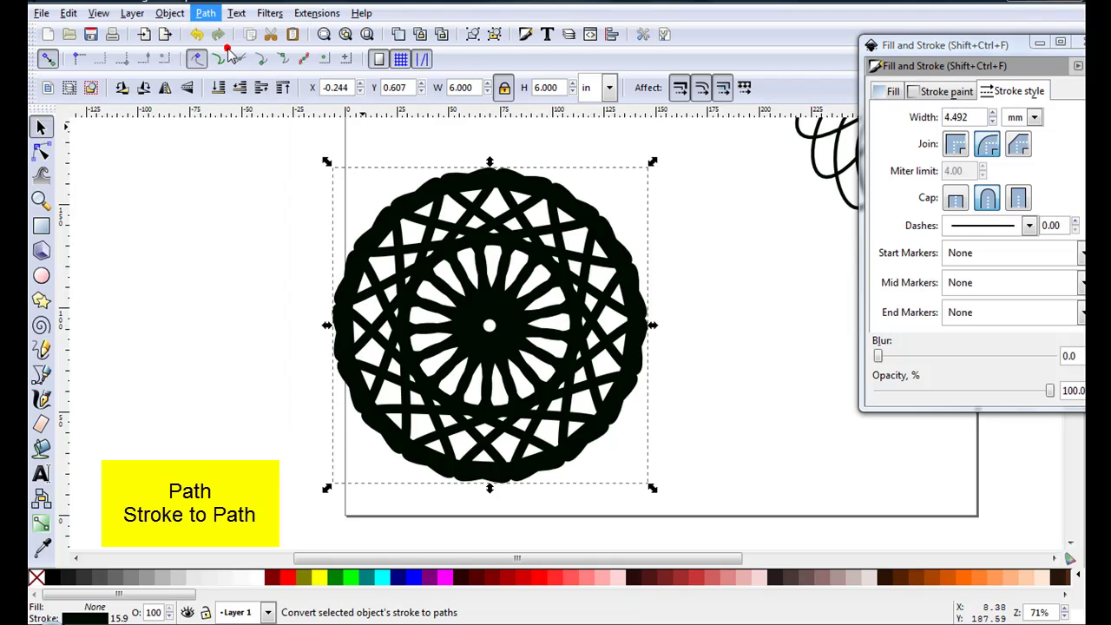
Delete the 35 nodes crowded at the rosette path's centre.
double_click(511, 309)
left_click(476, 311)
left_click_drag(506, 335, 511, 342)
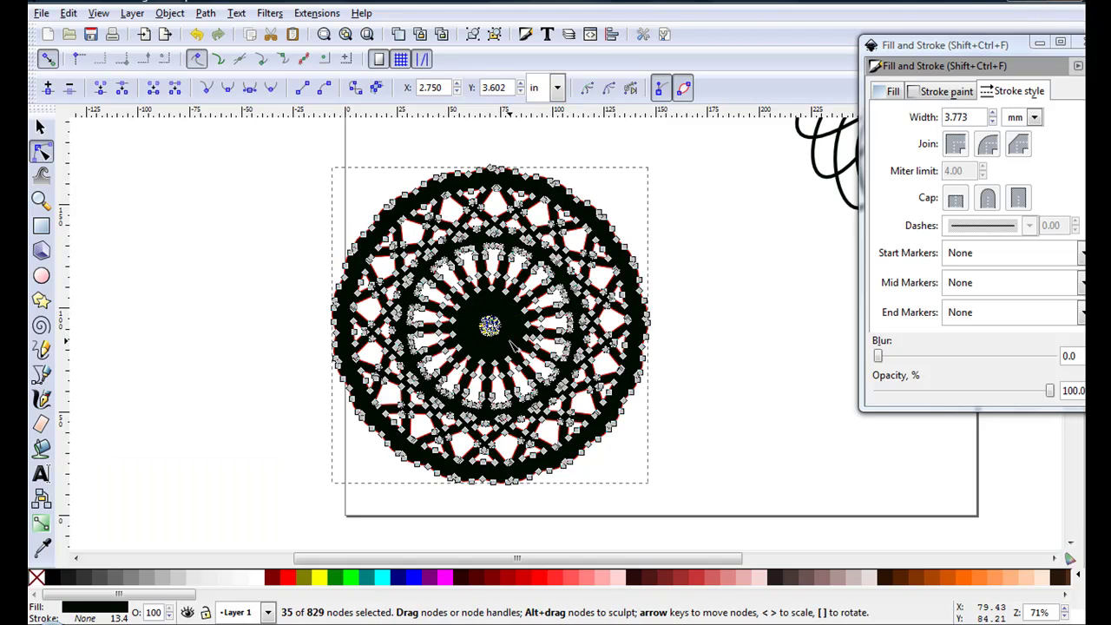
key("Delete")
Move the rosette path off the page and bring the thin 17-point rosette to page centre.
left_click(40, 128)
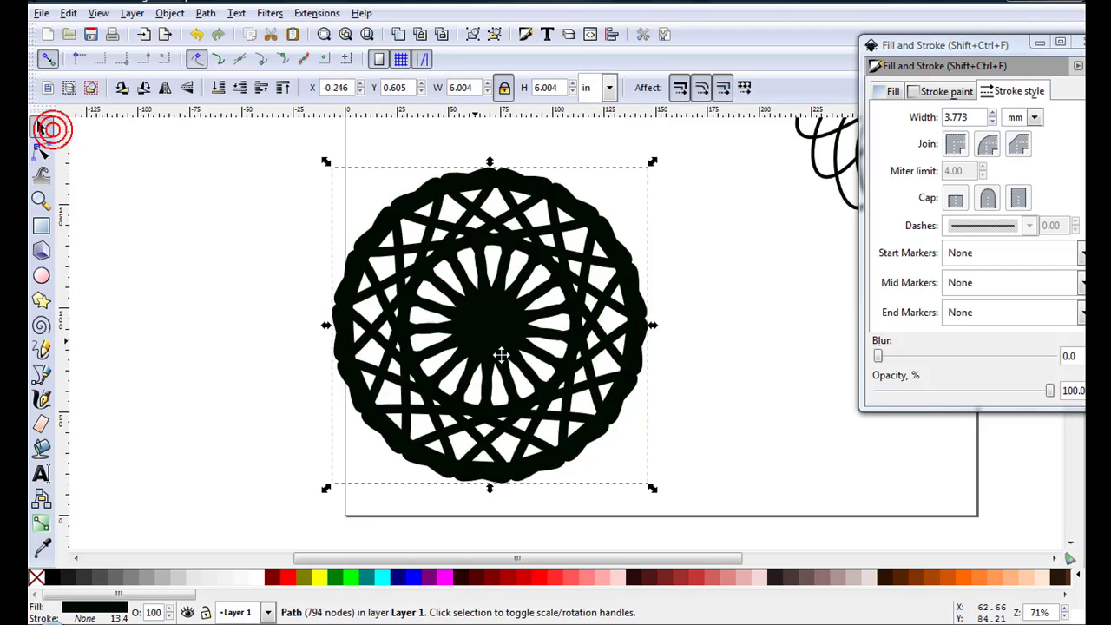
left_click_drag(477, 310, 149, 145)
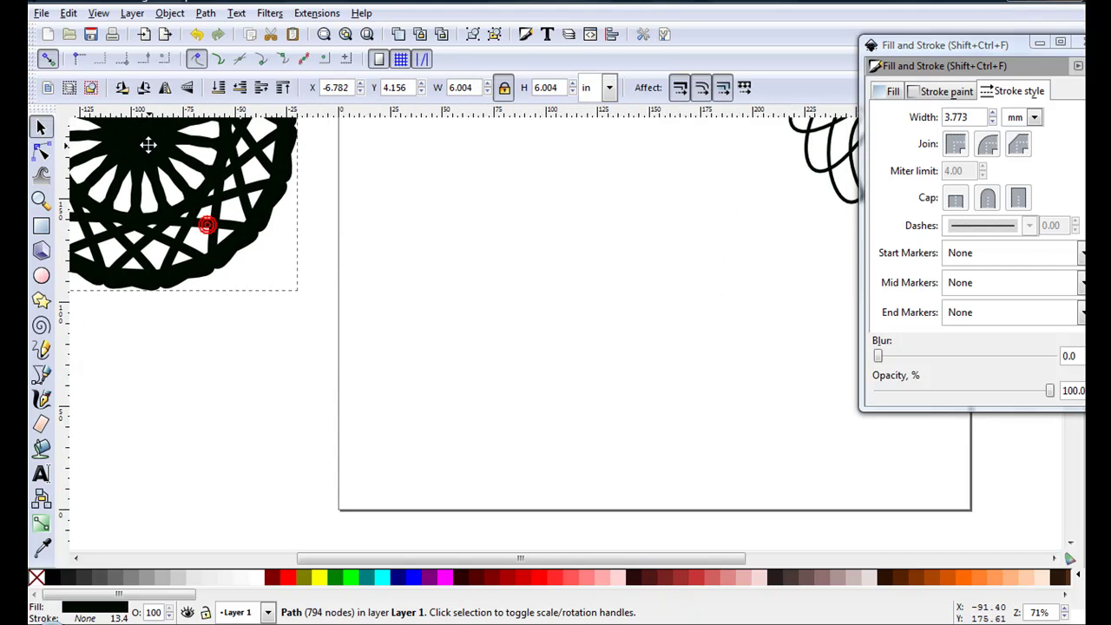
scroll(420, 272, "down", 1)
left_click_drag(760, 183, 523, 332)
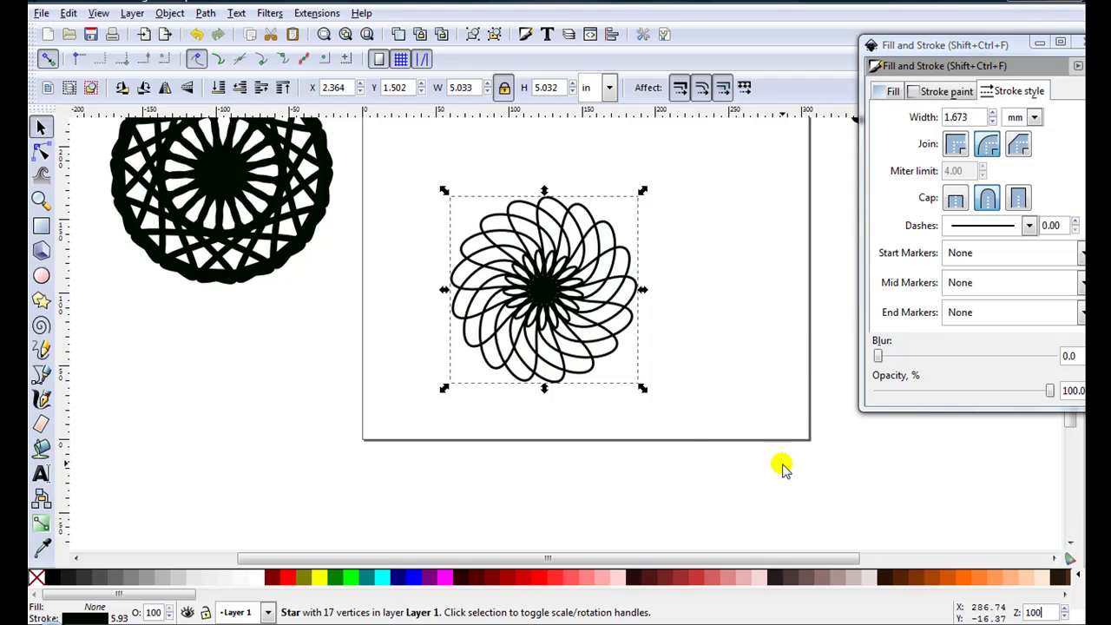
Duplicate the thin rosette and place the copy to the right of the original.
scroll(483, 344, "up", 2)
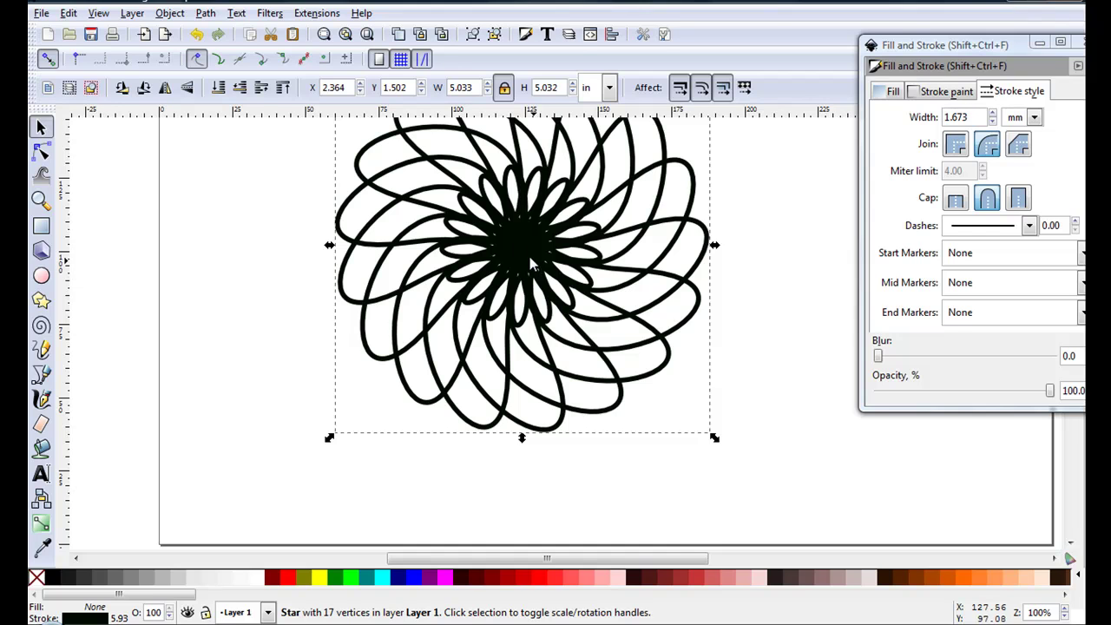
scroll(531, 268, "down", 2)
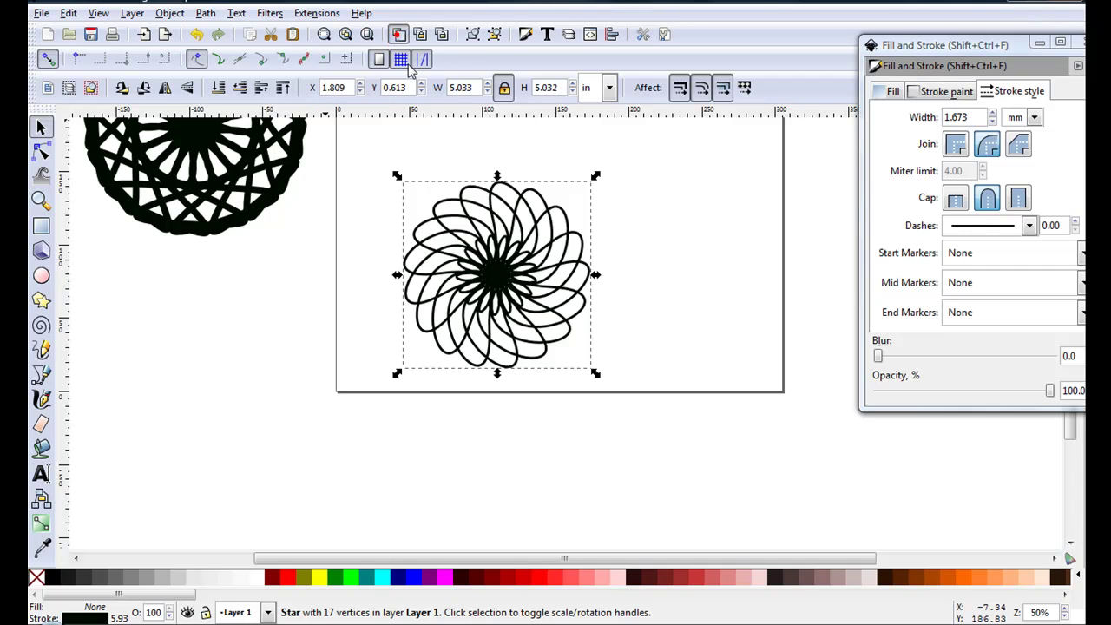
left_click(399, 34)
left_click_drag(493, 264, 745, 252)
Convert the original left rosette's strokes into a filled path with Stroke to Path.
left_click(505, 278)
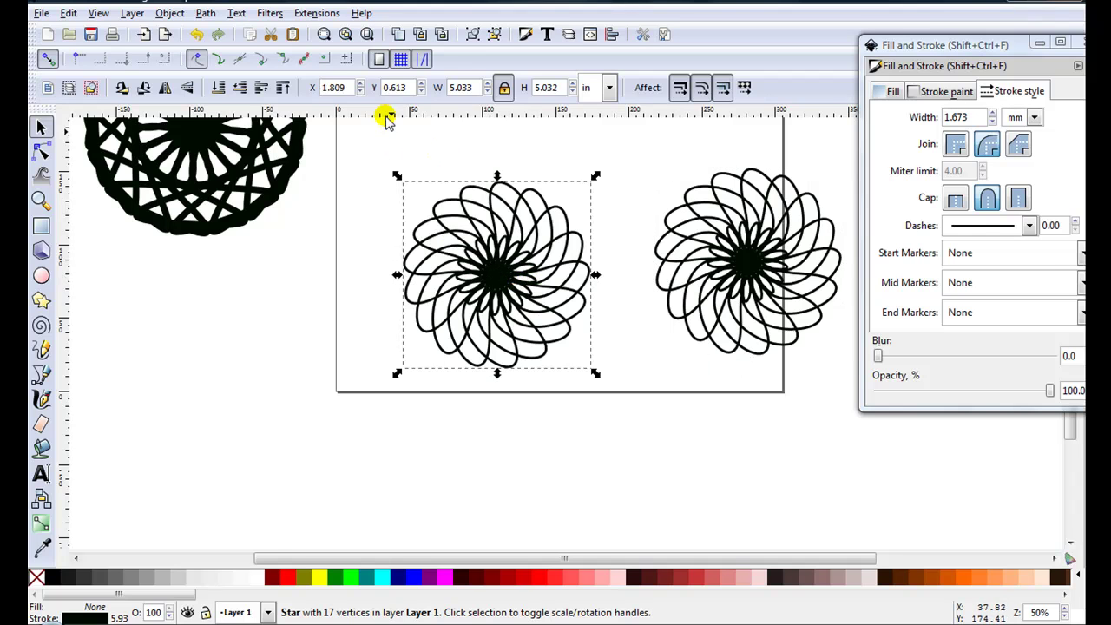
left_click(206, 13)
left_click(234, 53)
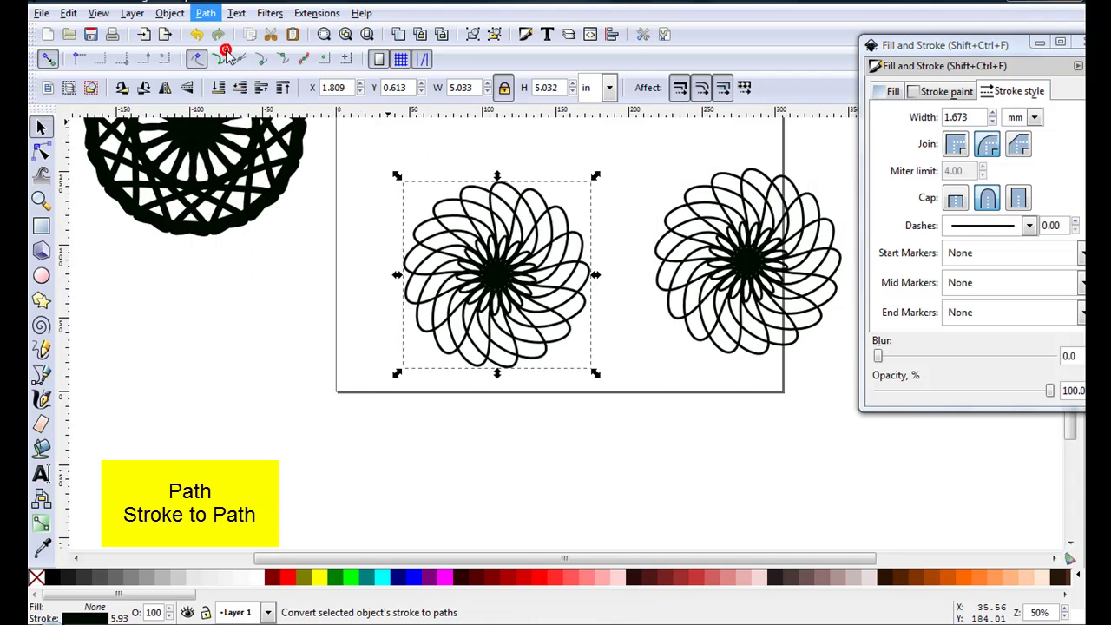
Delete the crowded nodes at the left rosette's centre.
scroll(453, 289, "up", 2)
scroll(453, 289, "up", 2)
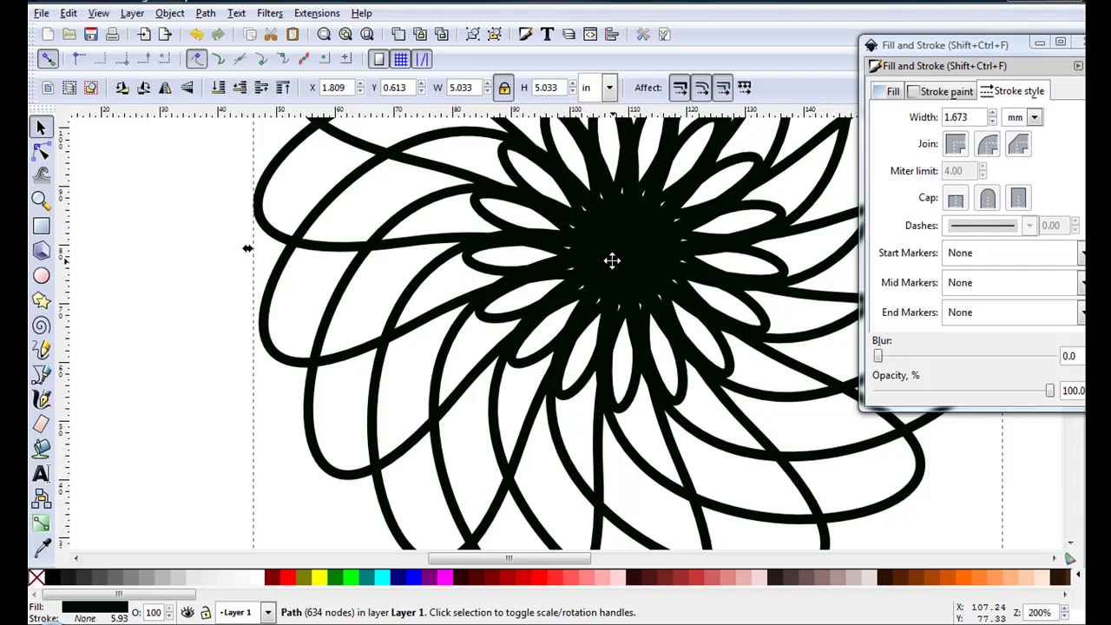
key("n")
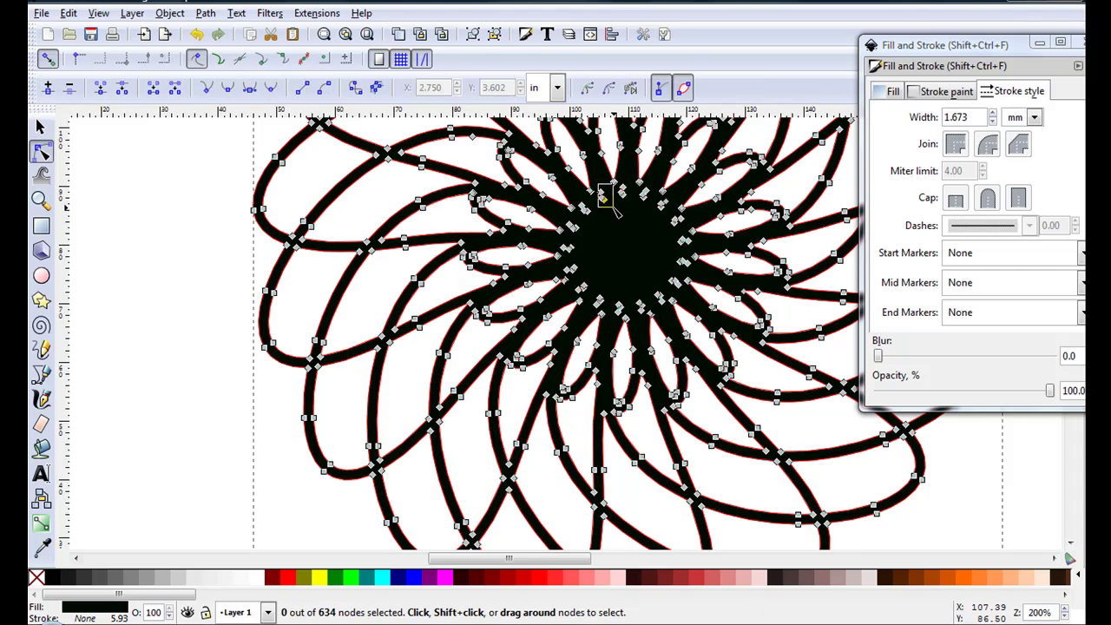
mouse_move(612, 208)
left_mouse_down()
mouse_move(633, 208)
mouse_move(588, 231)
mouse_move(607, 217)
left_mouse_up()
key("Delete")
key("Delete")
key("Delete")
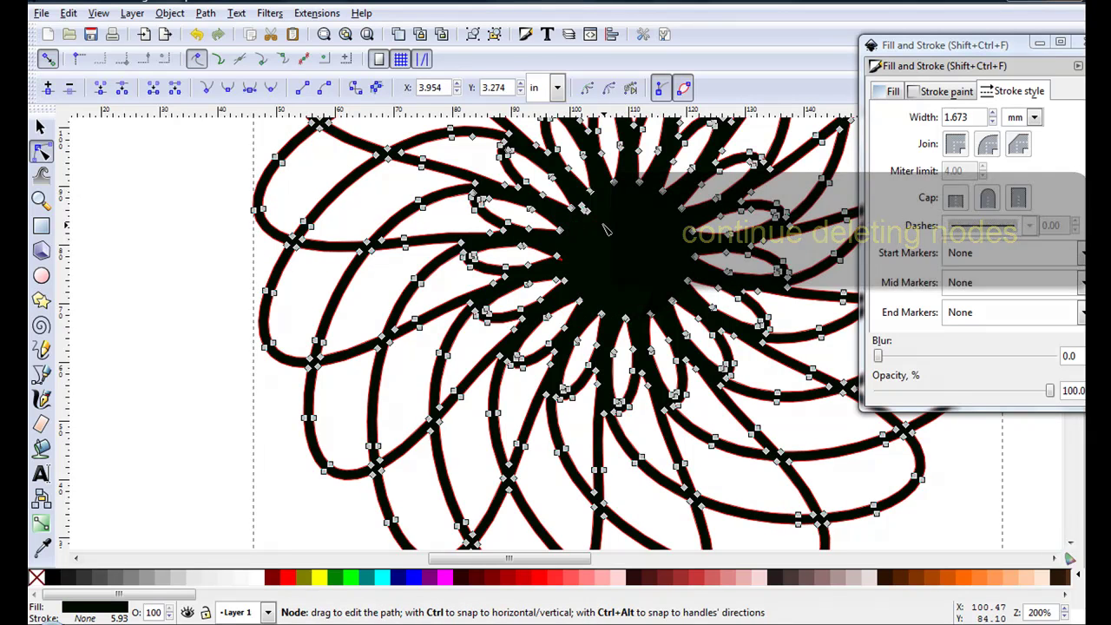
key("Delete")
left_click(582, 212)
key("Delete")
key("s")
Move the second rosette down and to the left.
scroll(343, 236, "right", 5)
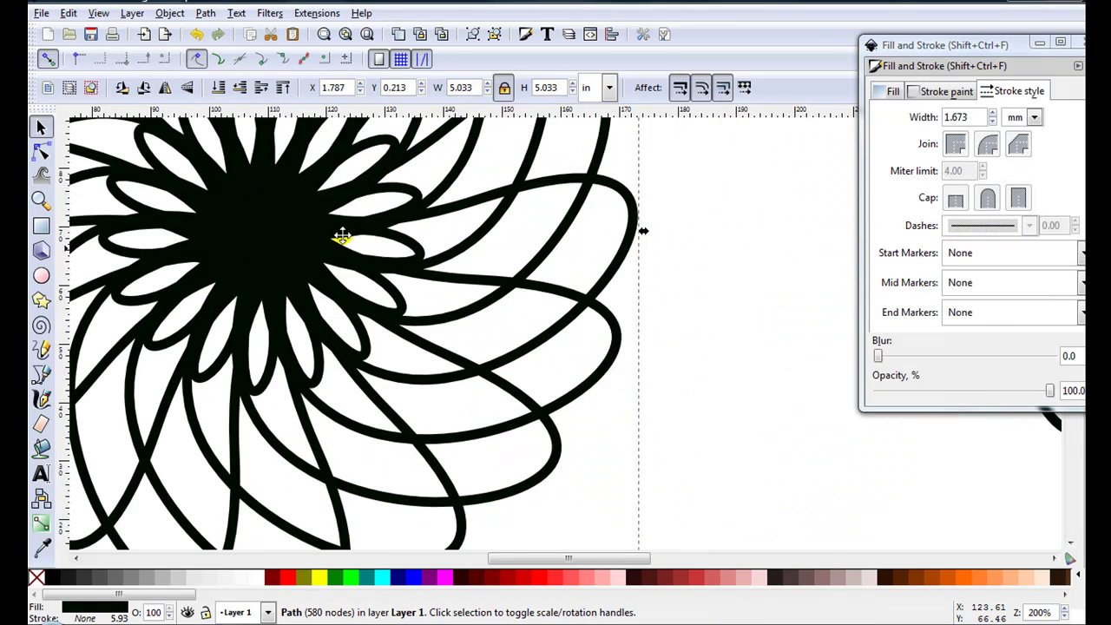
scroll(245, 239, "down", 4)
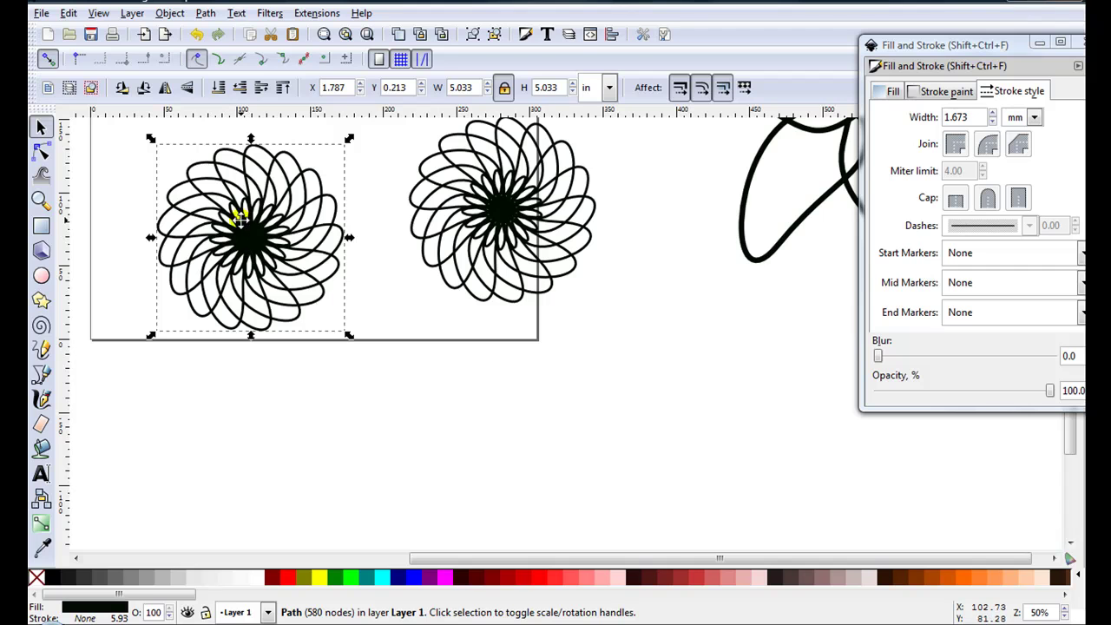
left_click_drag(488, 236, 481, 260)
Increase the second rosette's stroke width to 1.973 mm.
scroll(480, 260, "up", 4)
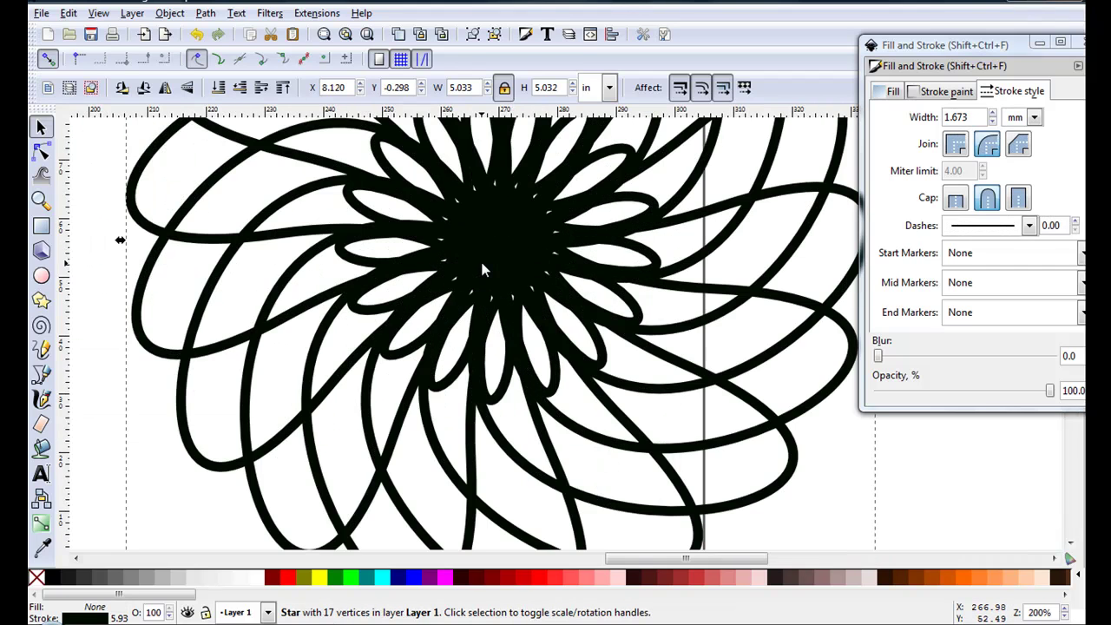
left_click(993, 116)
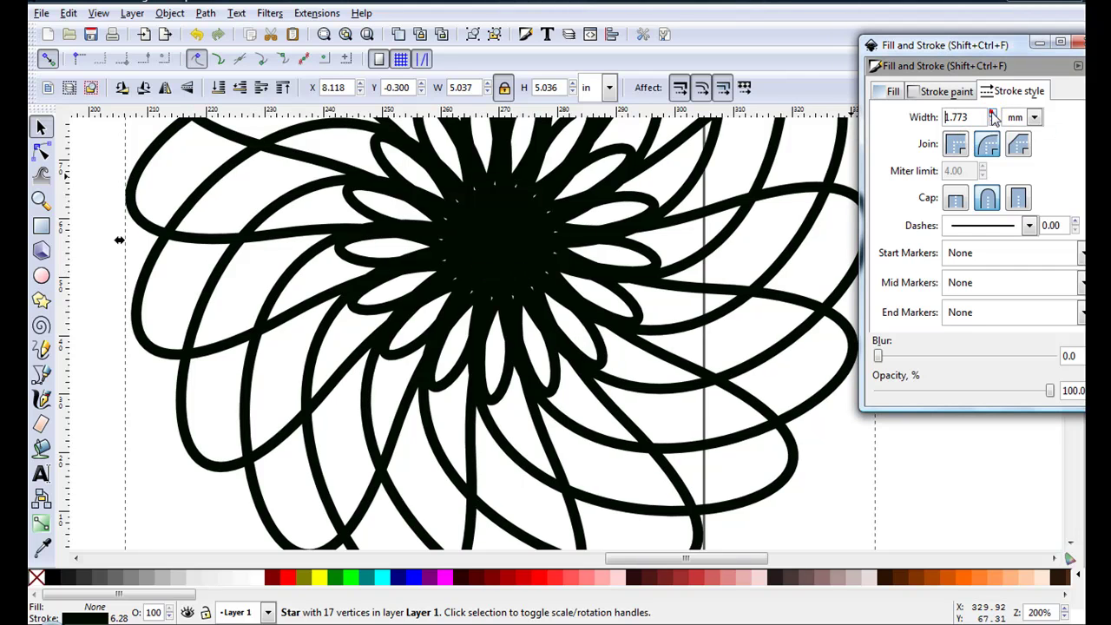
left_click(993, 115)
left_click(992, 115)
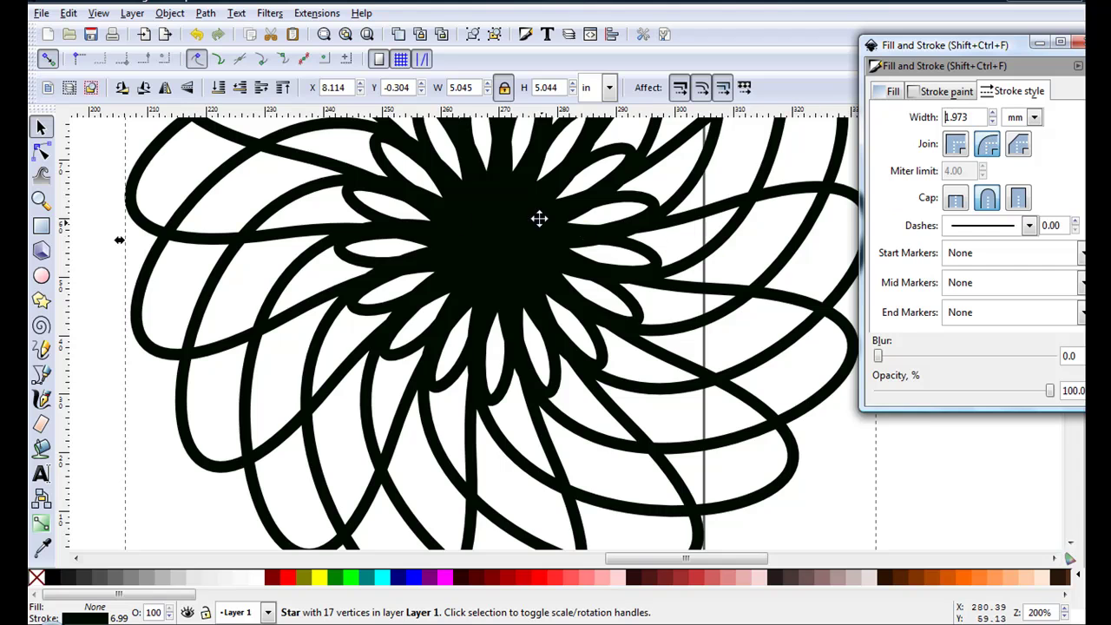
Convert the thickened strokes into a filled path and check its nodes.
scroll(476, 239, "up", 2)
scroll(503, 274, "down", 4)
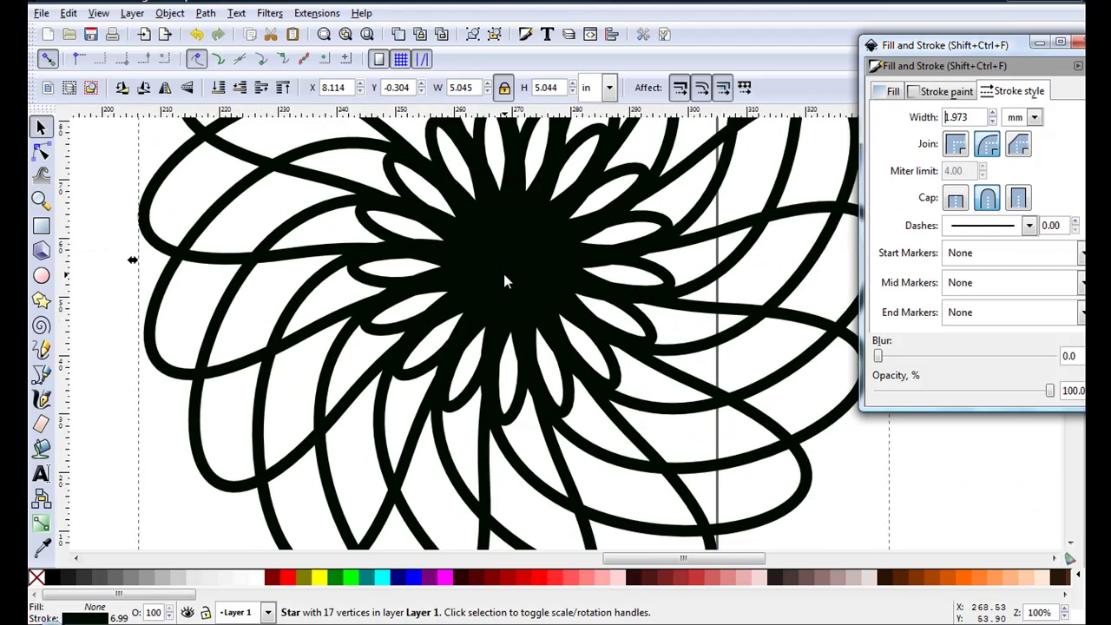
left_click(204, 13)
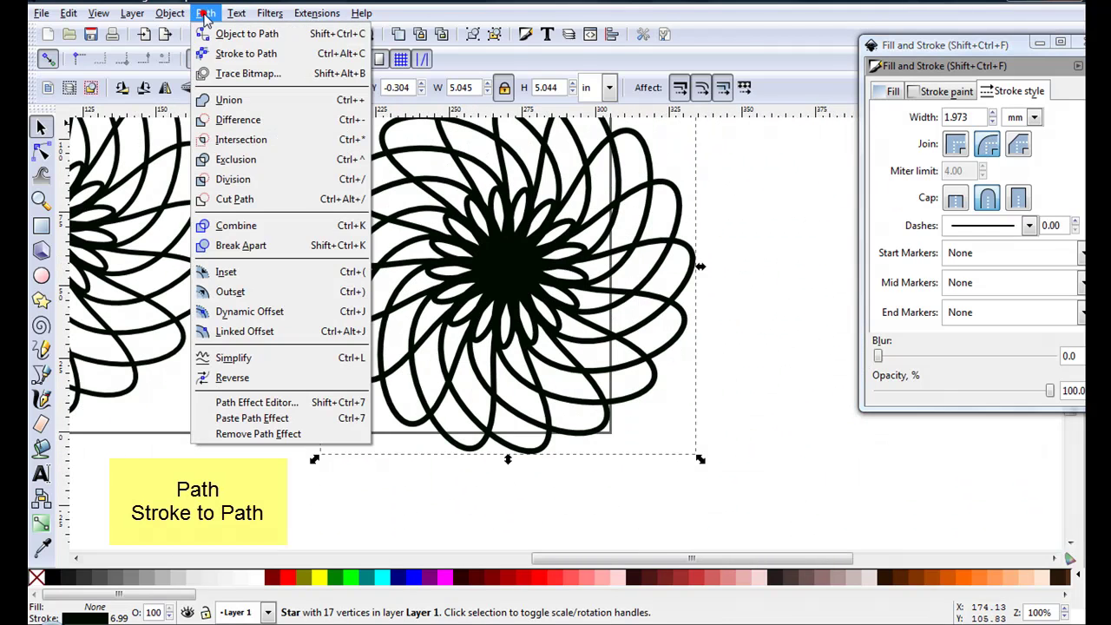
left_click(222, 50)
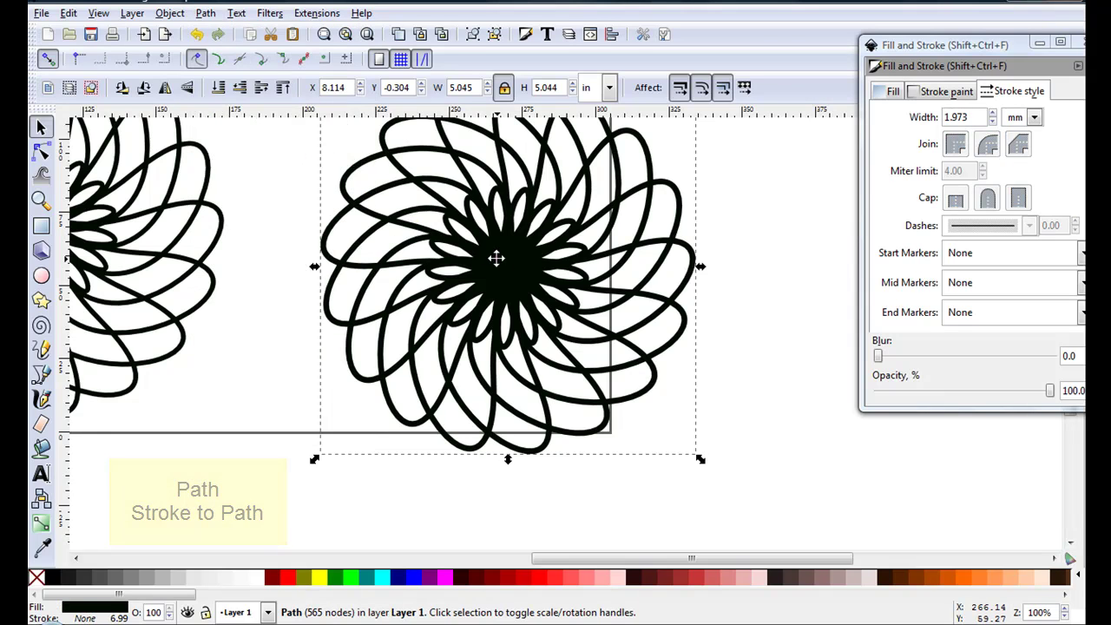
key("n")
left_click(292, 191)
Move the five-point star down and to the right.
scroll(290, 191, "down", 2)
scroll(291, 191, "down", 3)
key("s")
left_click_drag(538, 269, 575, 303)
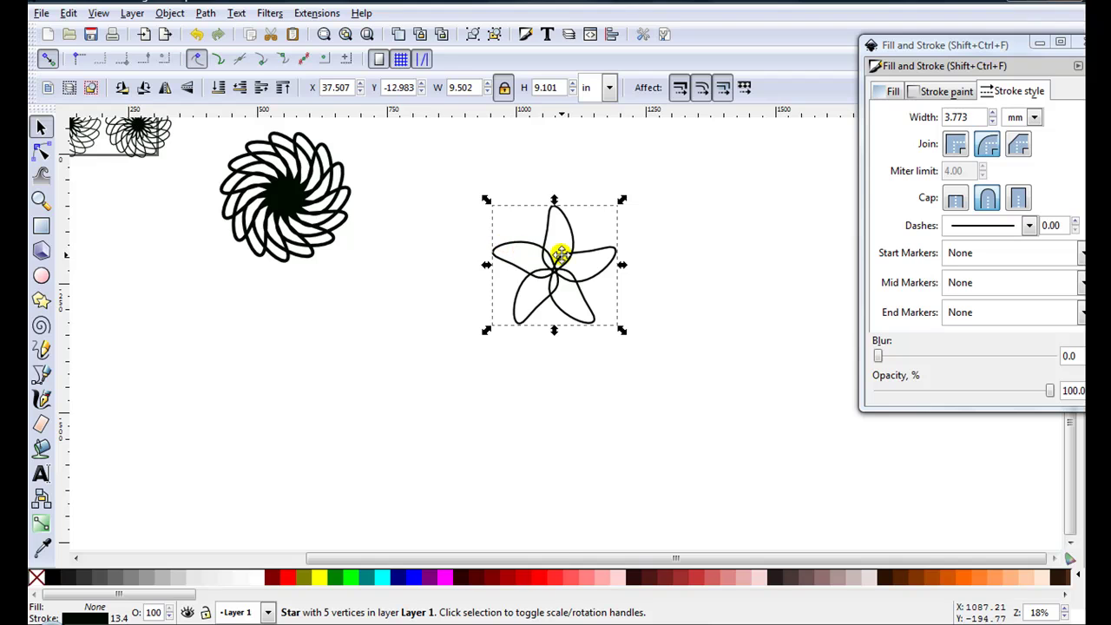
Convert the five-point star's stroke into a filled outline.
scroll(557, 253, "up", 2)
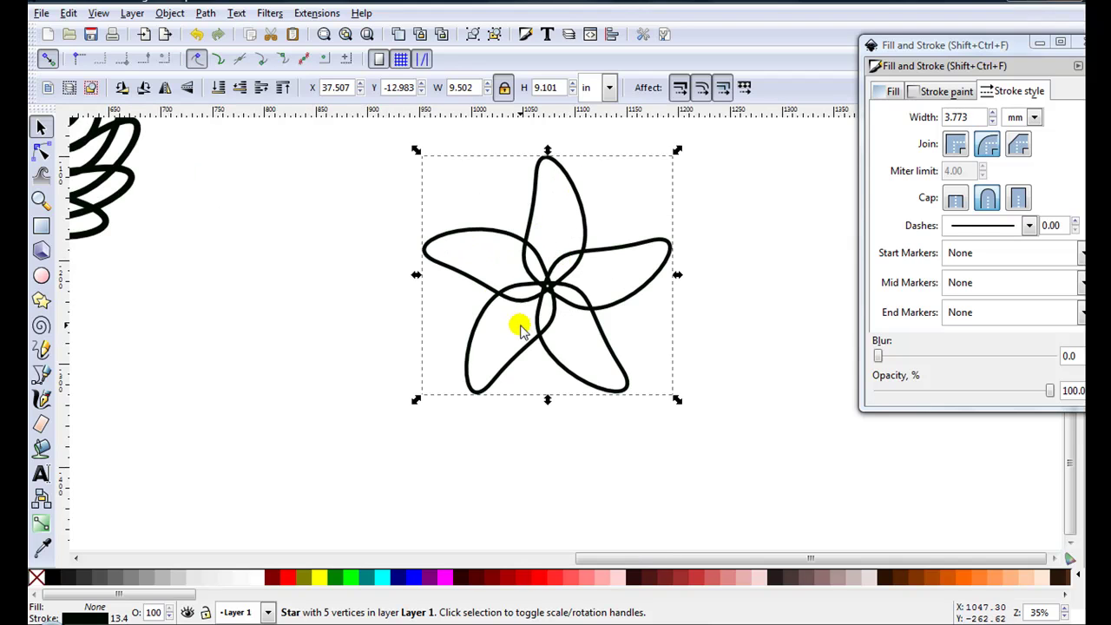
scroll(552, 302, "up", 2)
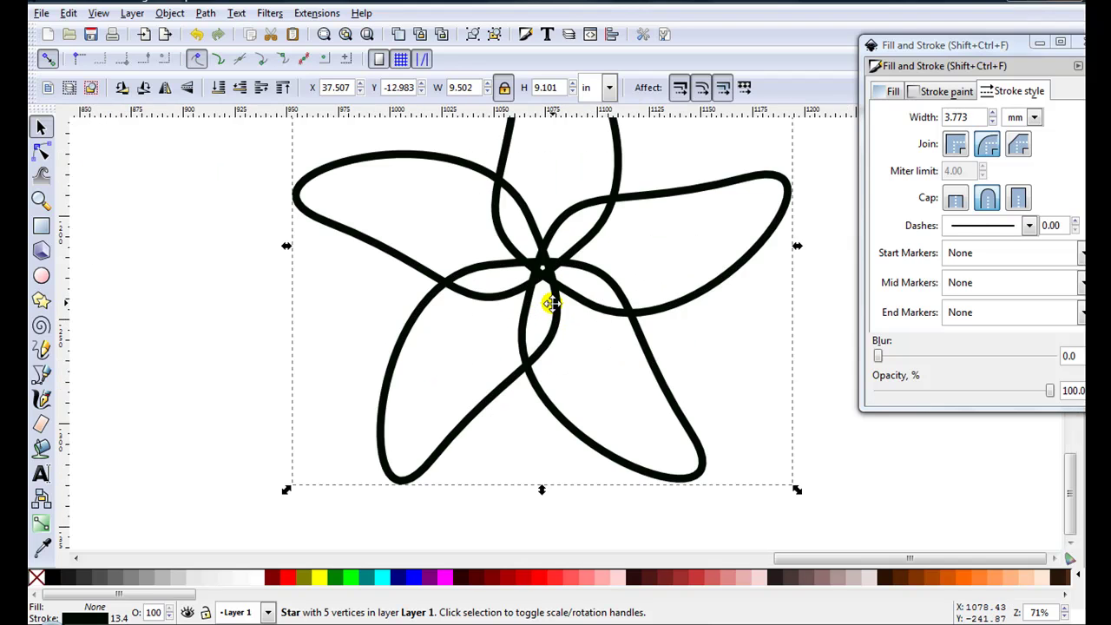
scroll(552, 300, "down", 2)
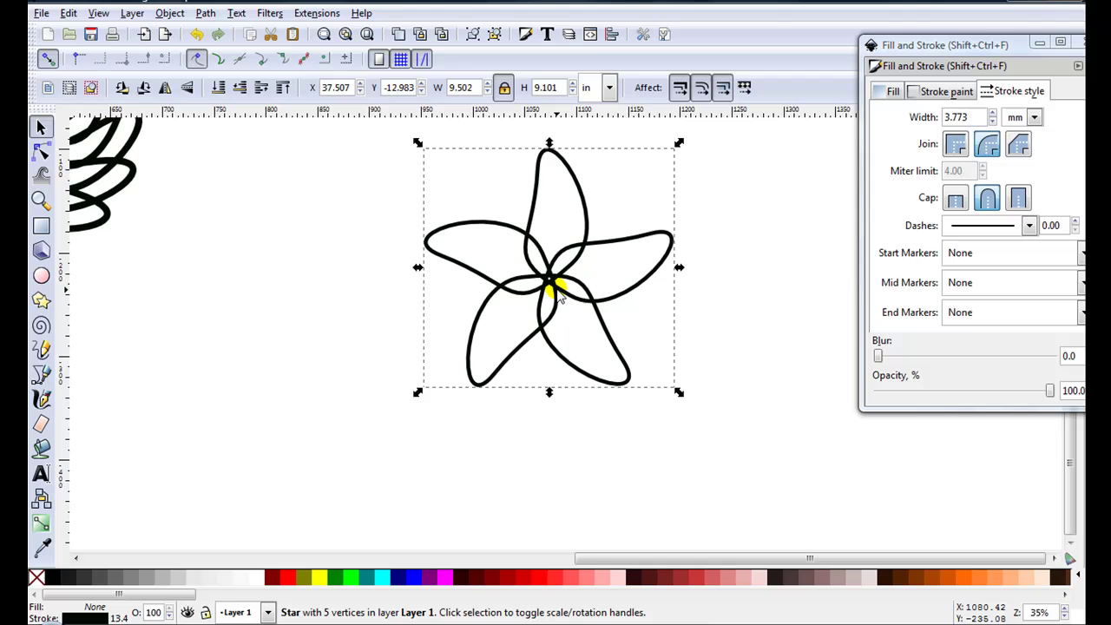
left_click(206, 14)
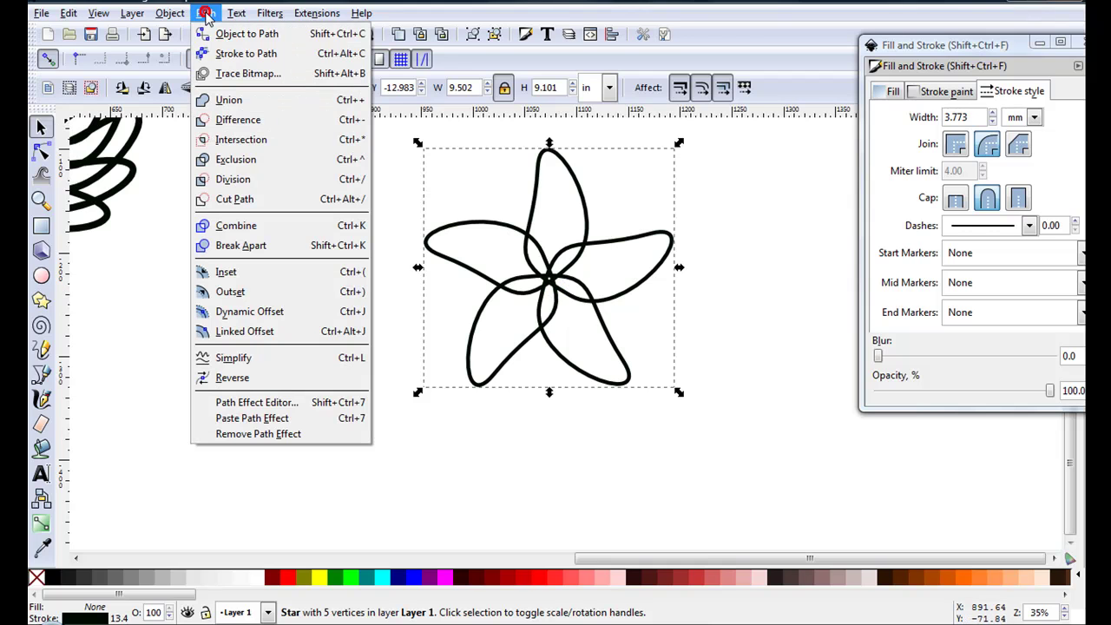
left_click(249, 55)
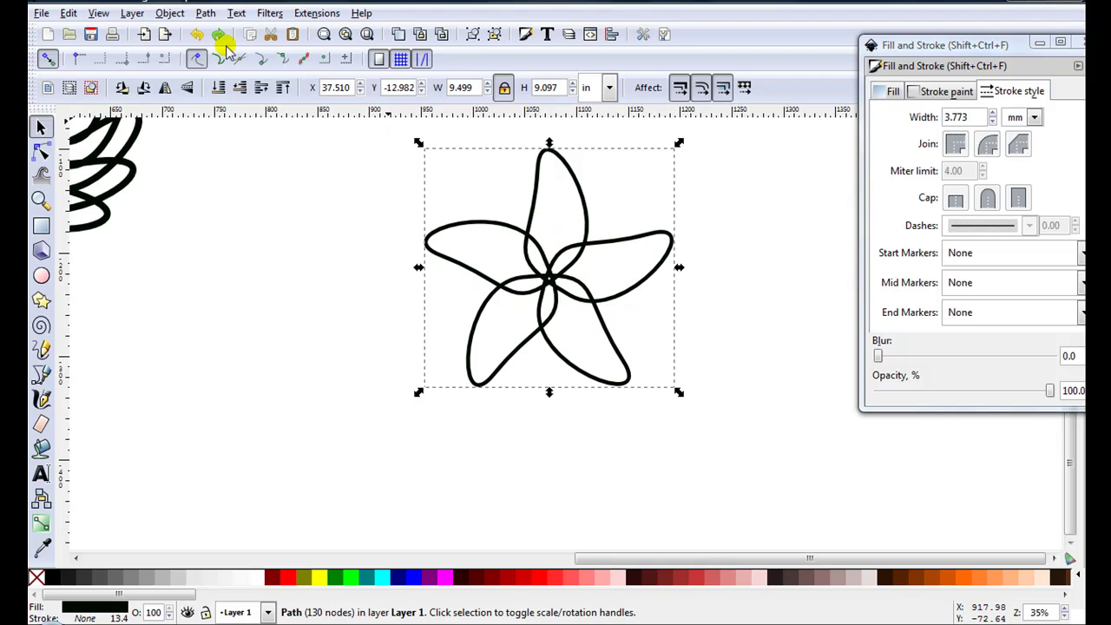
Break the outline apart and union the 12 pieces into one solid star.
left_click(205, 14)
left_click(274, 245)
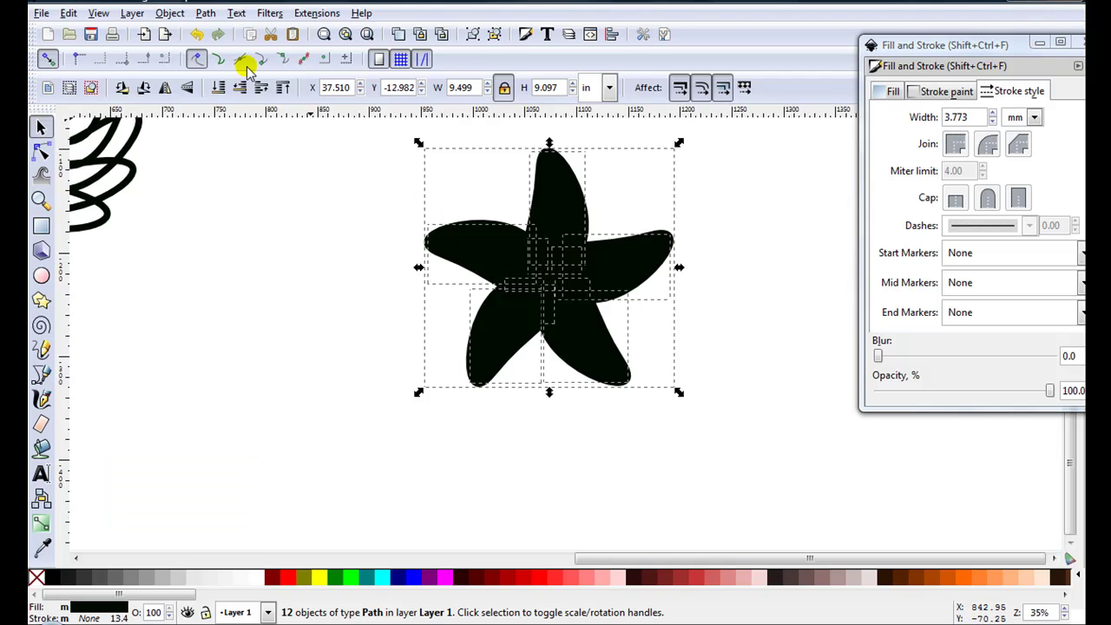
left_click(205, 14)
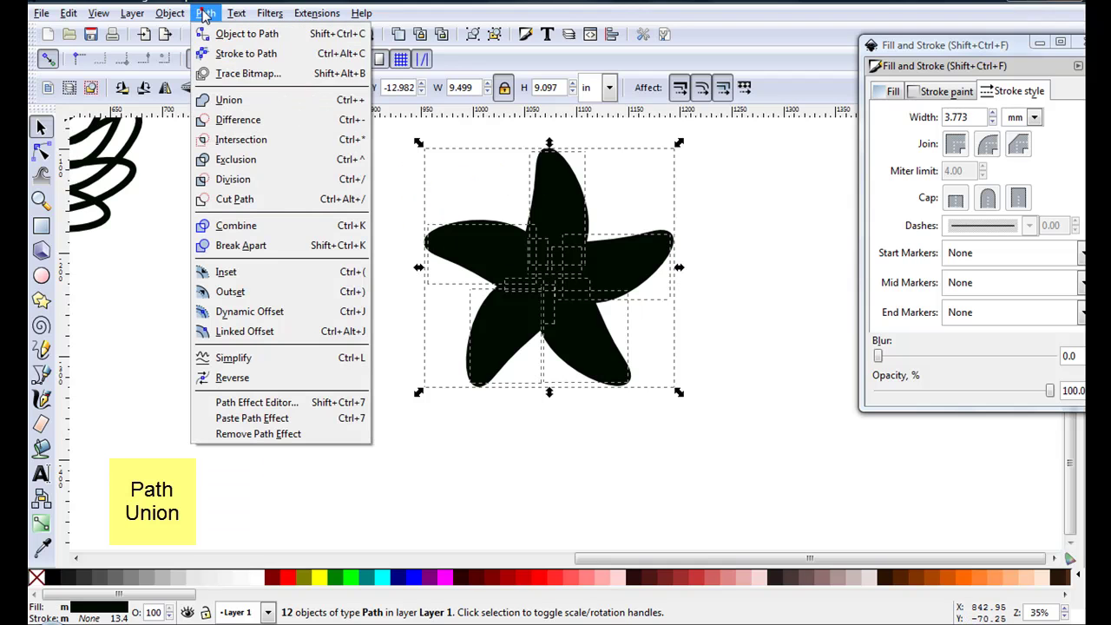
left_click(233, 100)
Drag the octagon rosette off the page to the left onto open canvas.
key("n")
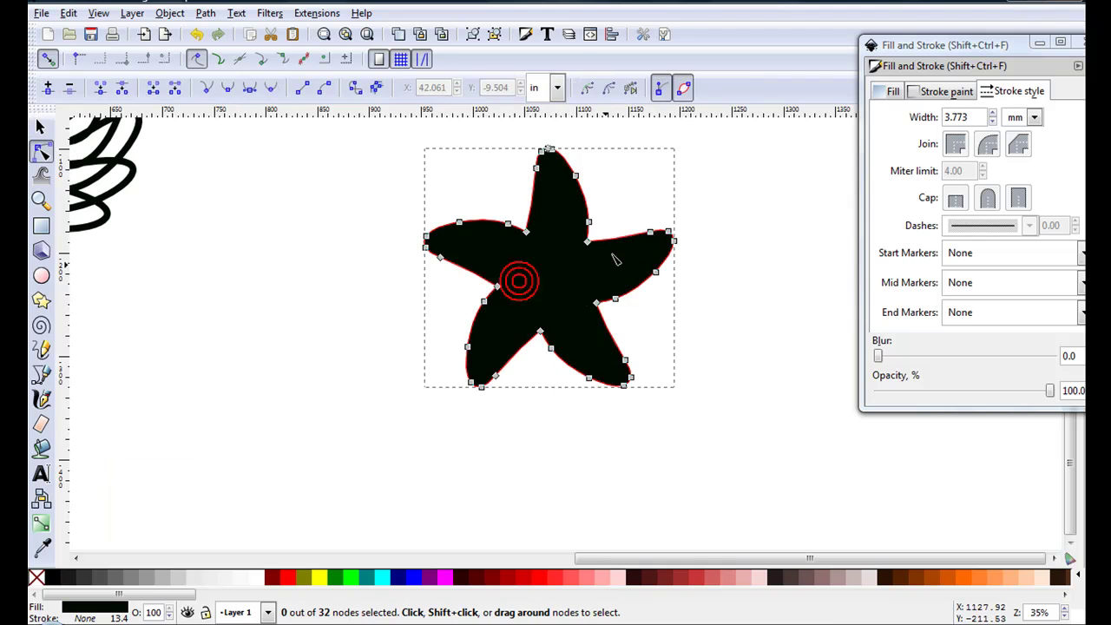
scroll(354, 229, "down", 2)
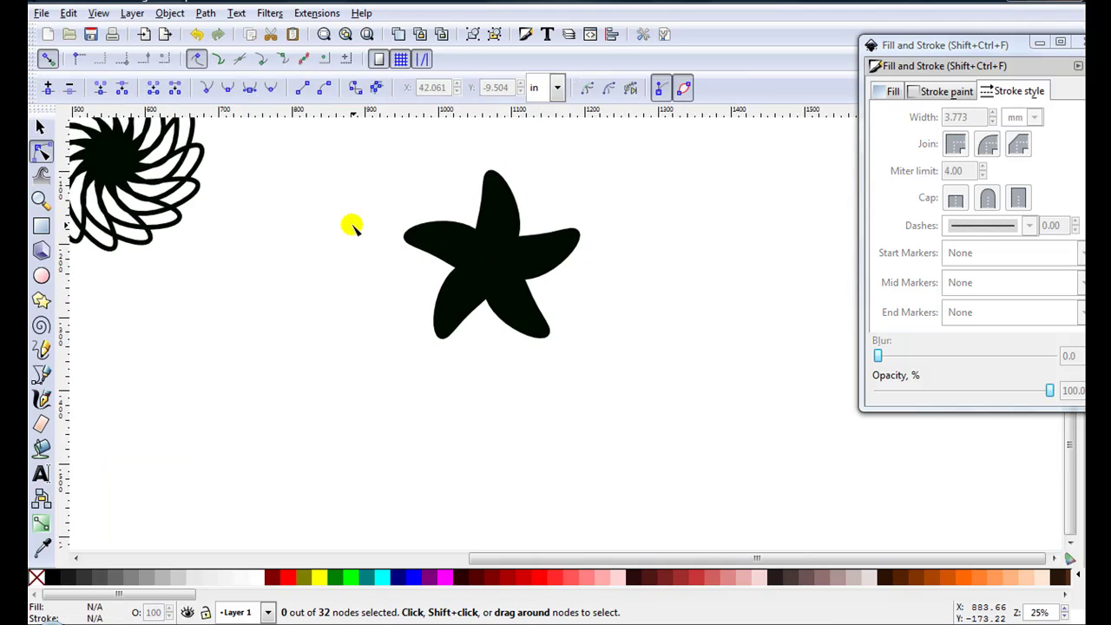
left_click(42, 128)
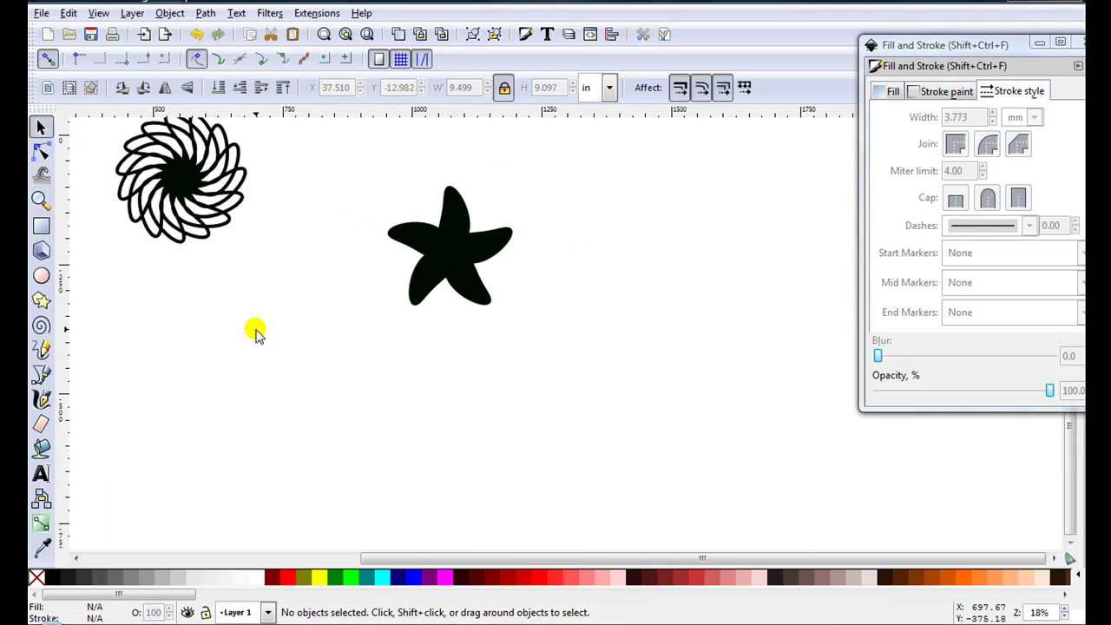
scroll(255, 330, "down", 2)
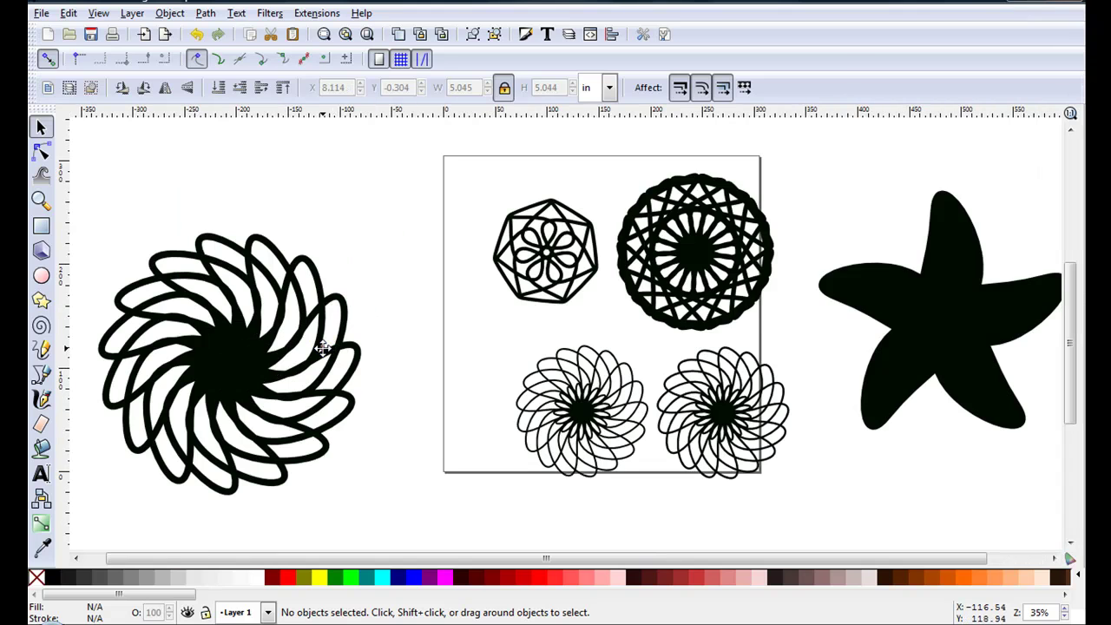
left_click(323, 347)
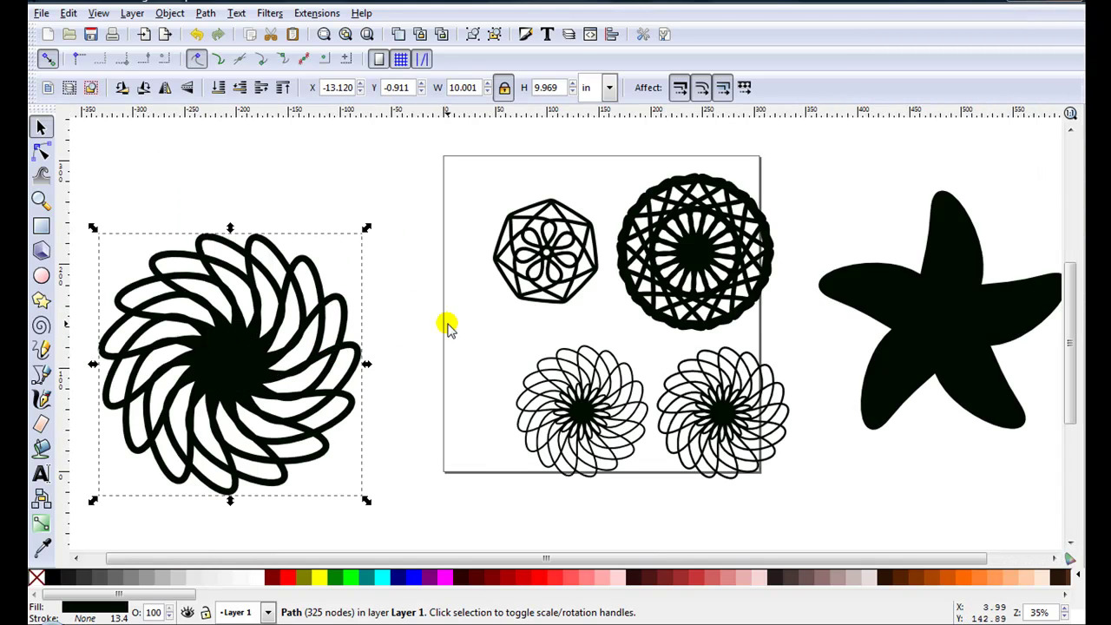
left_click(555, 273)
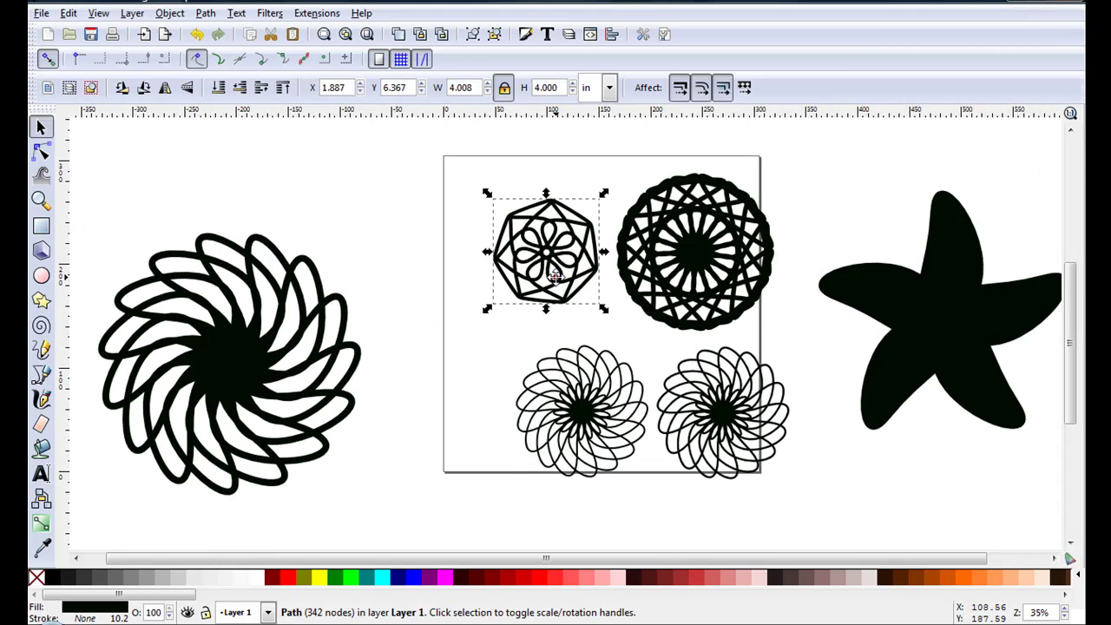
left_click_drag(555, 273, 212, 252)
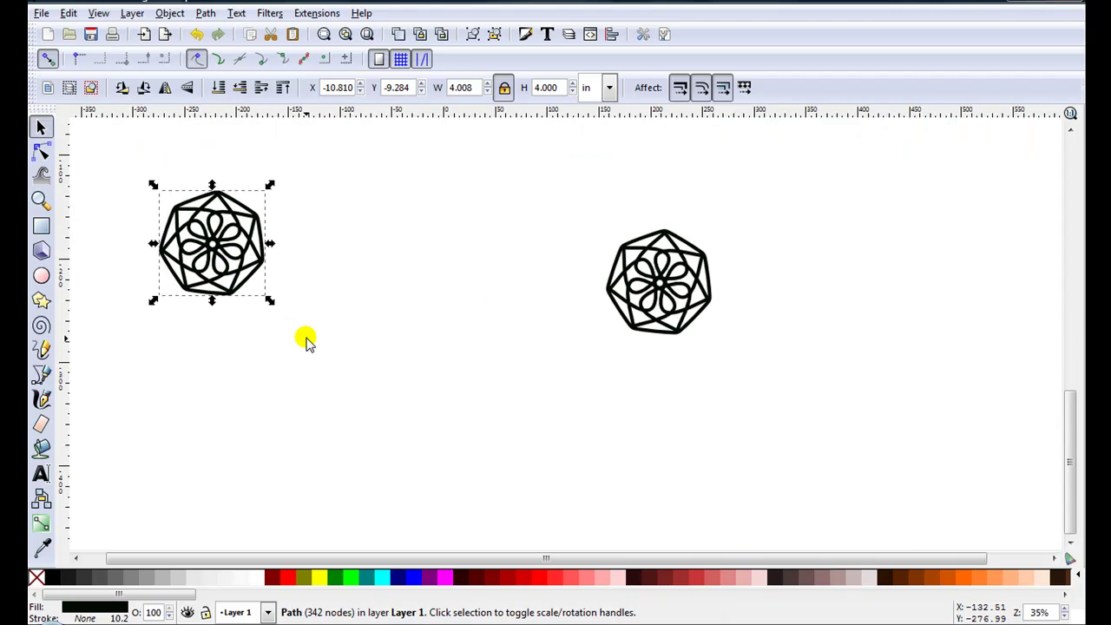
Break the octagon rosette apart into separate filled pieces.
key("ctrl+z")
left_click(205, 13)
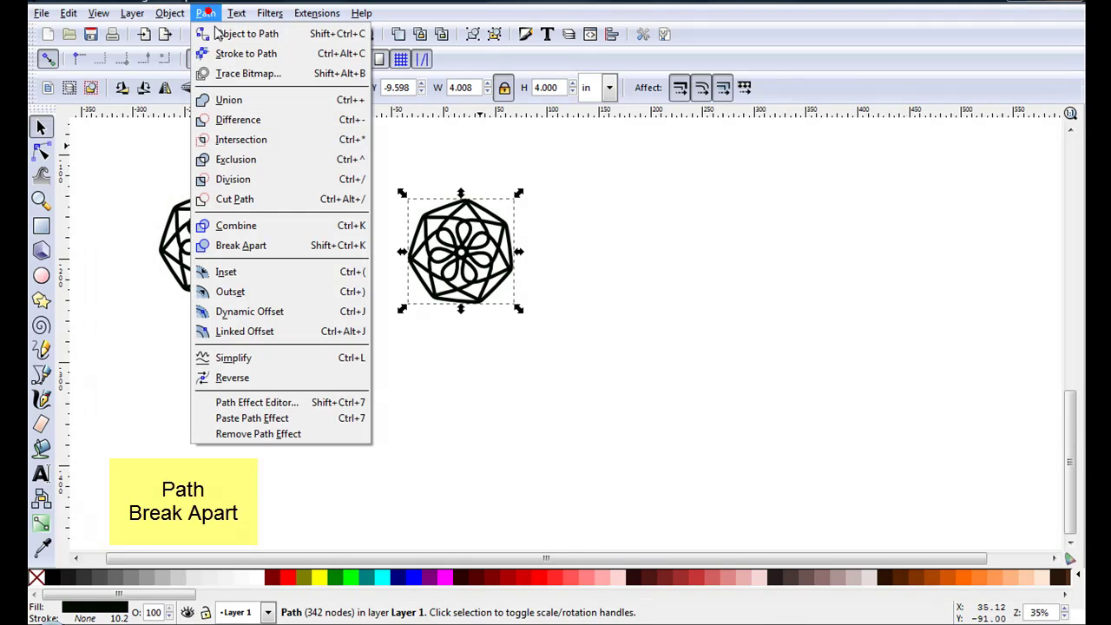
left_click(280, 244)
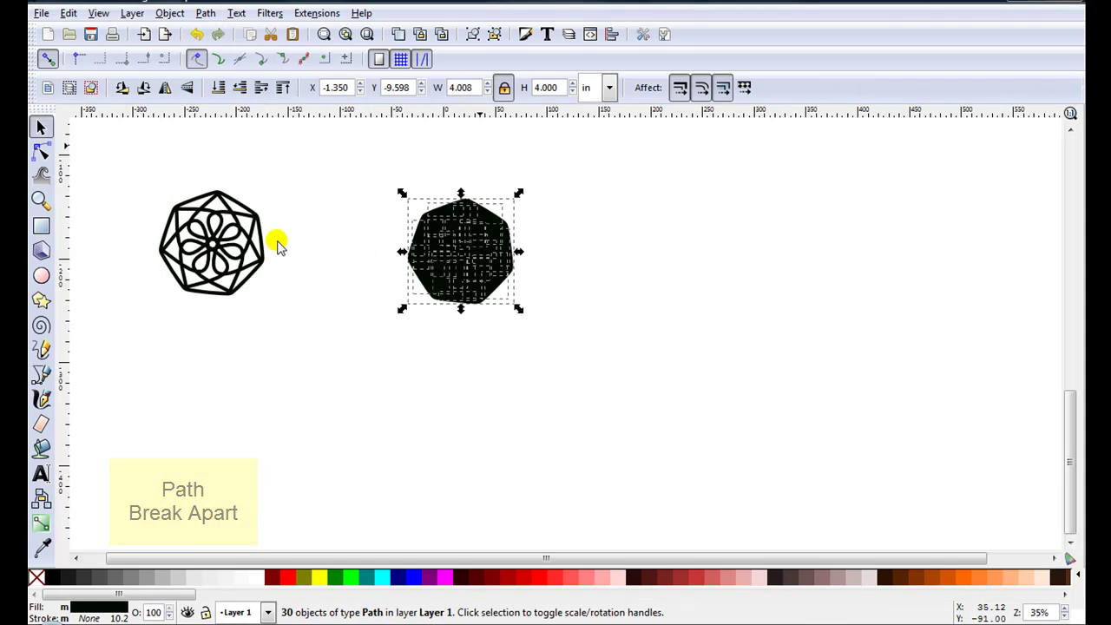
key("Escape")
Select the heptagon and surrounding flower pieces and fill them pink.
scroll(422, 294, "up", 4, "ctrl")
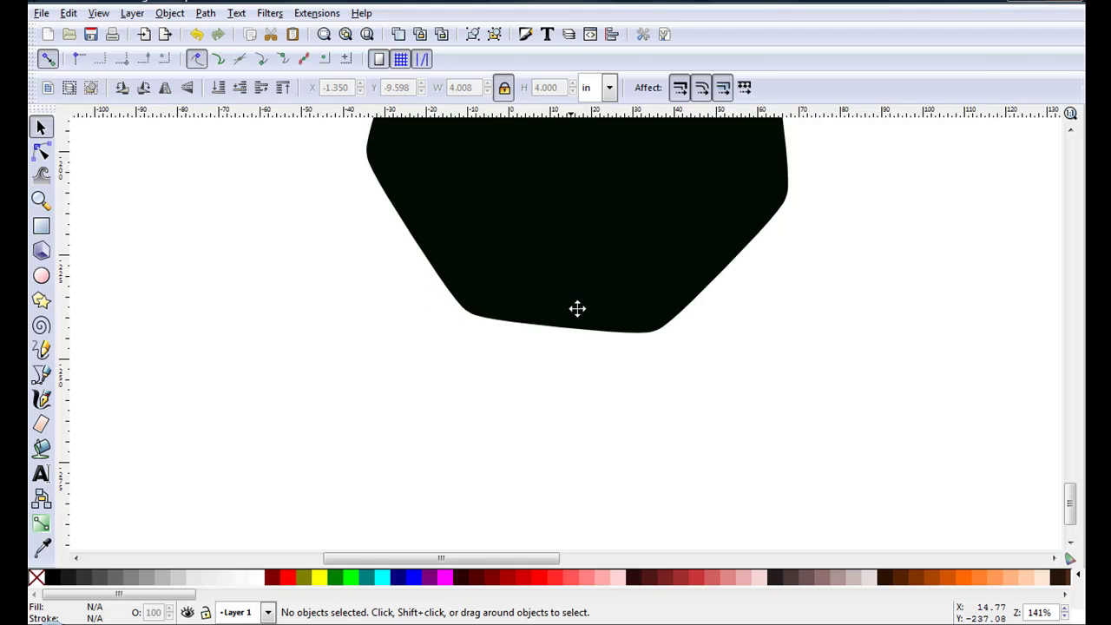
left_click_drag(636, 323, 806, 342)
key("ctrl+z")
key("1")
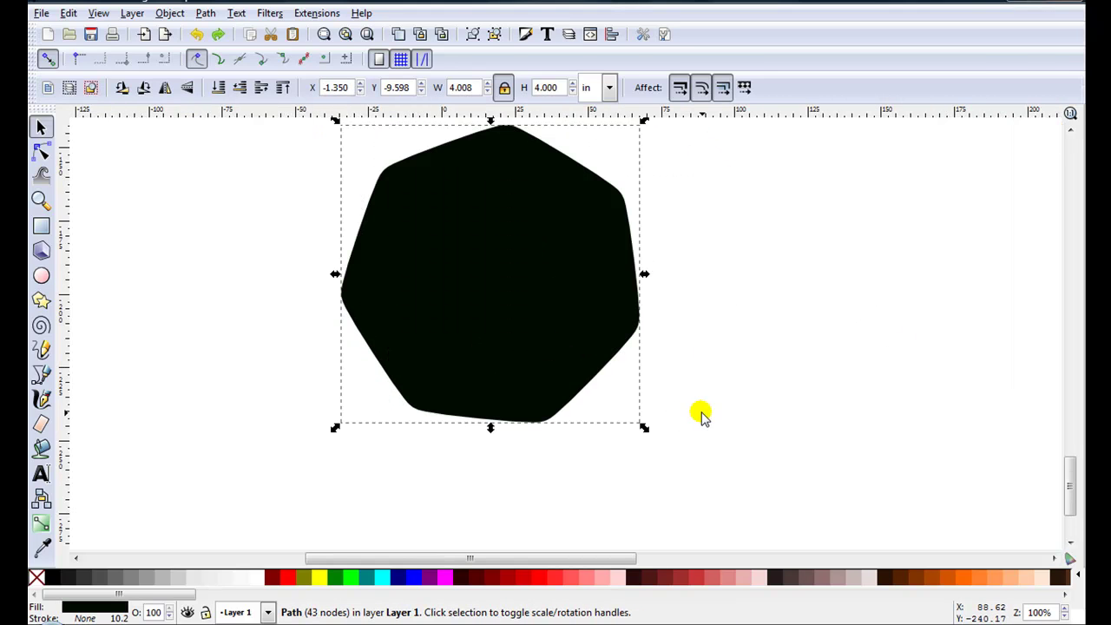
left_click_drag(719, 490, 407, 301)
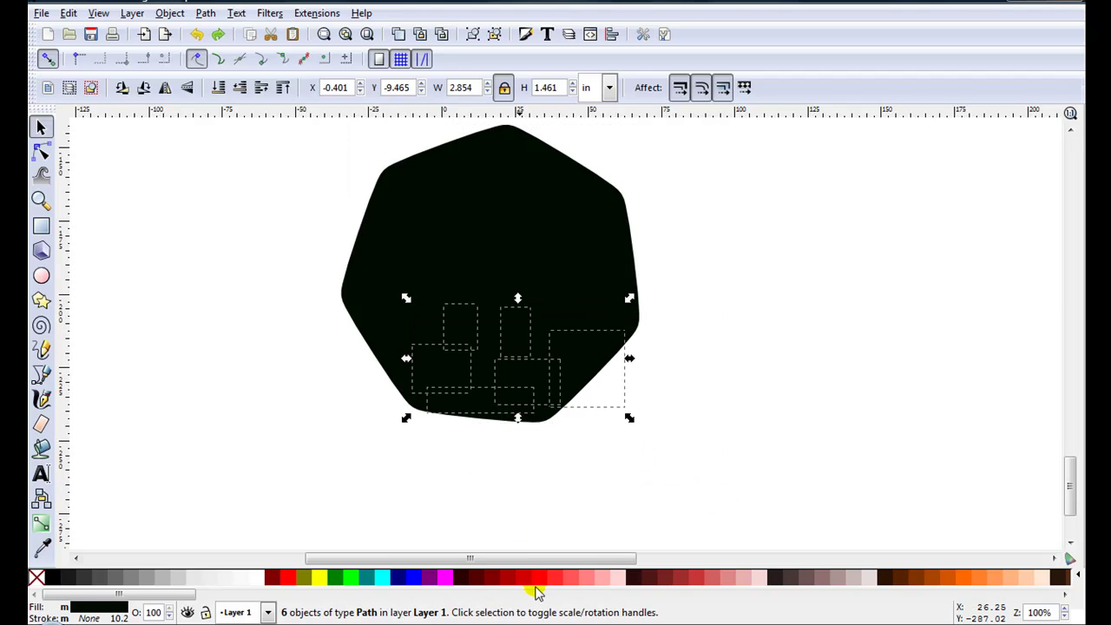
left_click(604, 579)
left_click(563, 459)
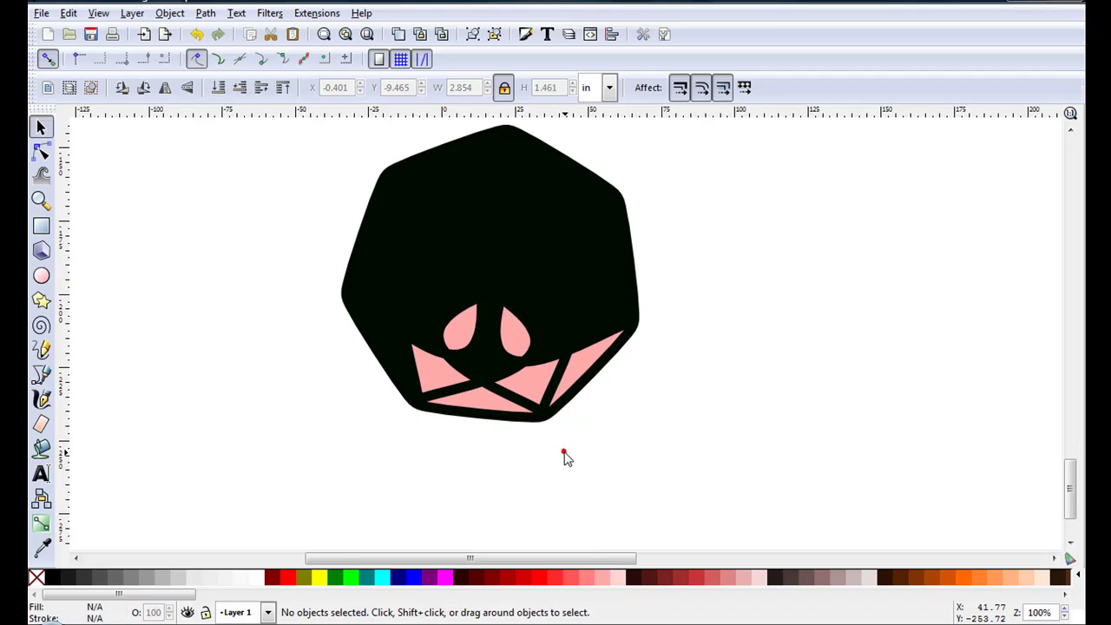
Move the black heptagon off the flower and select all the flower's pieces.
scroll(565, 454, "up", 1)
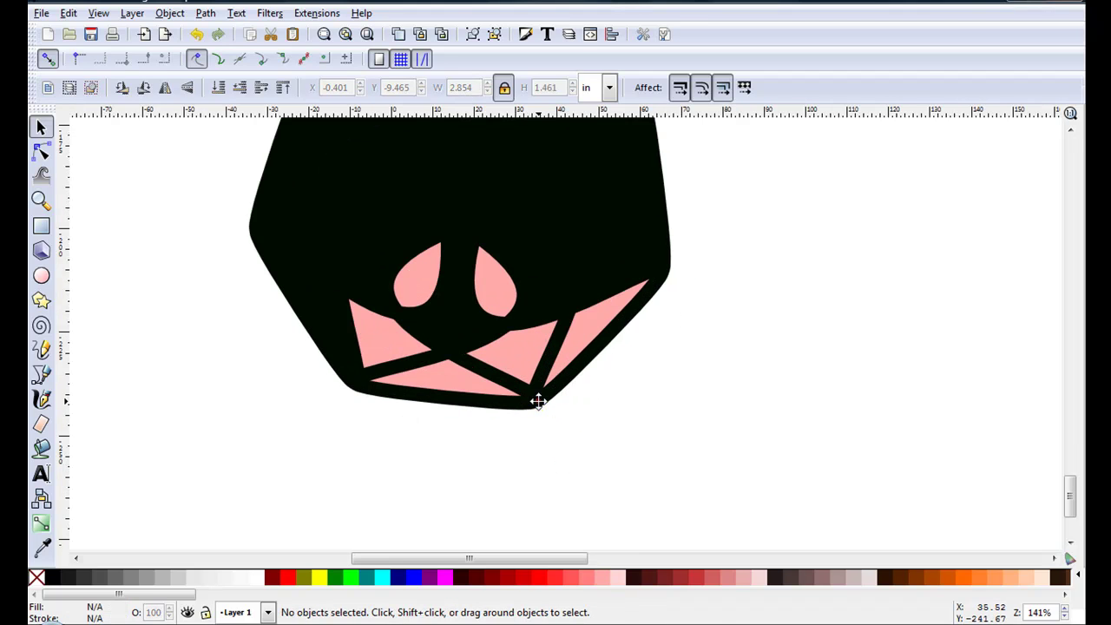
left_click_drag(537, 401, 1017, 341)
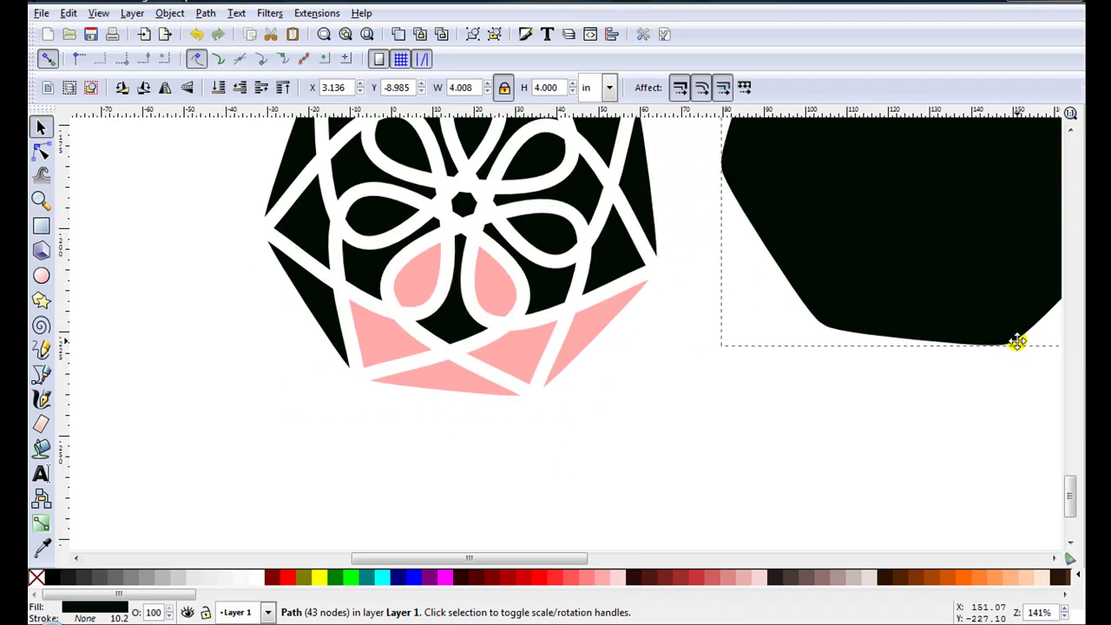
scroll(825, 422, "down", 1)
scroll(815, 434, "down", 1)
left_click_drag(763, 425, 521, 187)
Fill the flower pieces navy and return the view to 100% zoom.
left_click(397, 577)
key("Escape")
key("1")
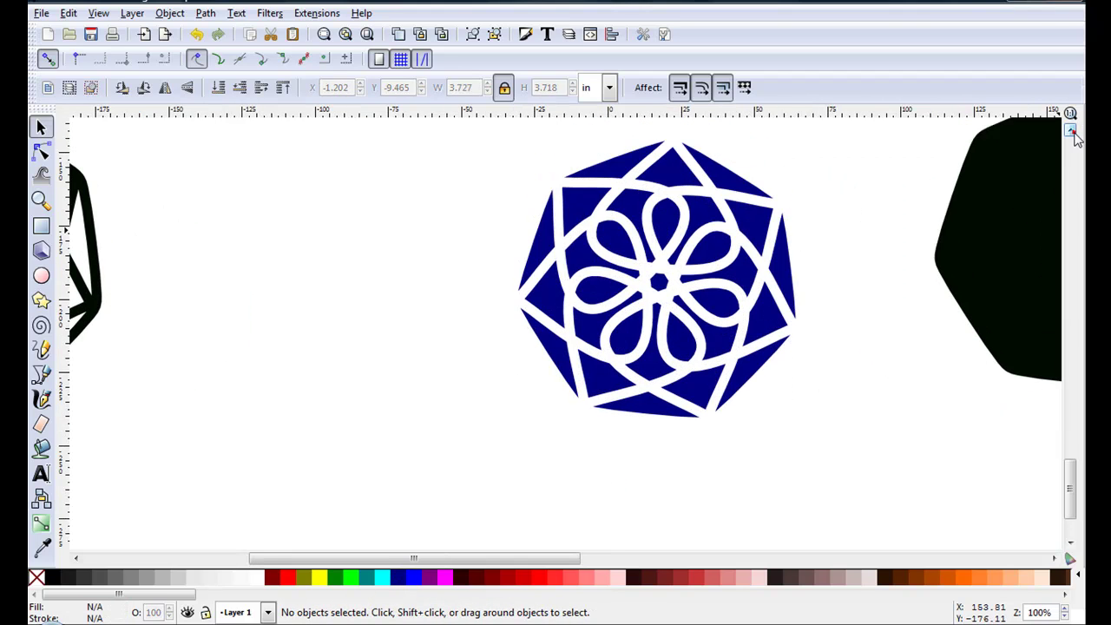
left_click(1070, 130)
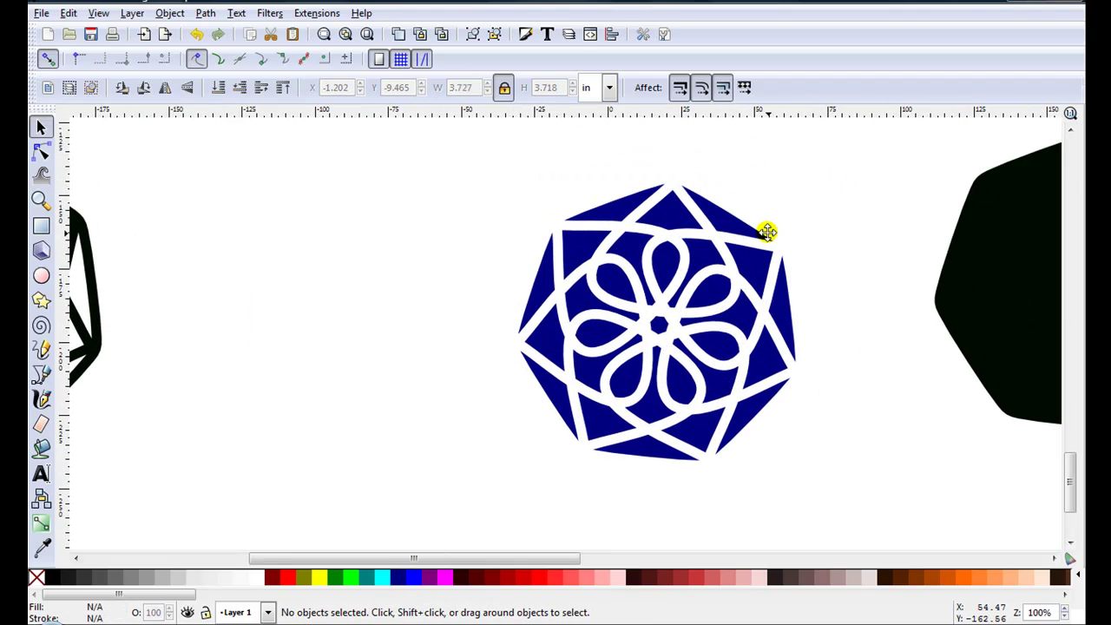
Delete the top-right, top-left, left-edge and bottom-left navy pieces.
left_click(735, 212)
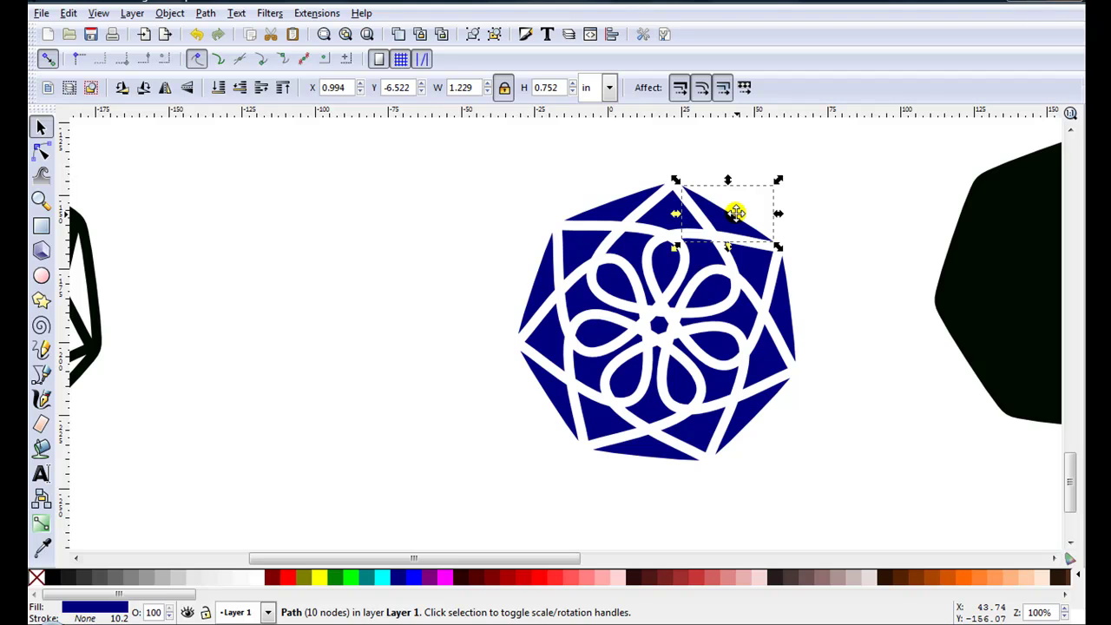
key("Delete")
left_click(609, 208)
key("Delete")
left_click(537, 273)
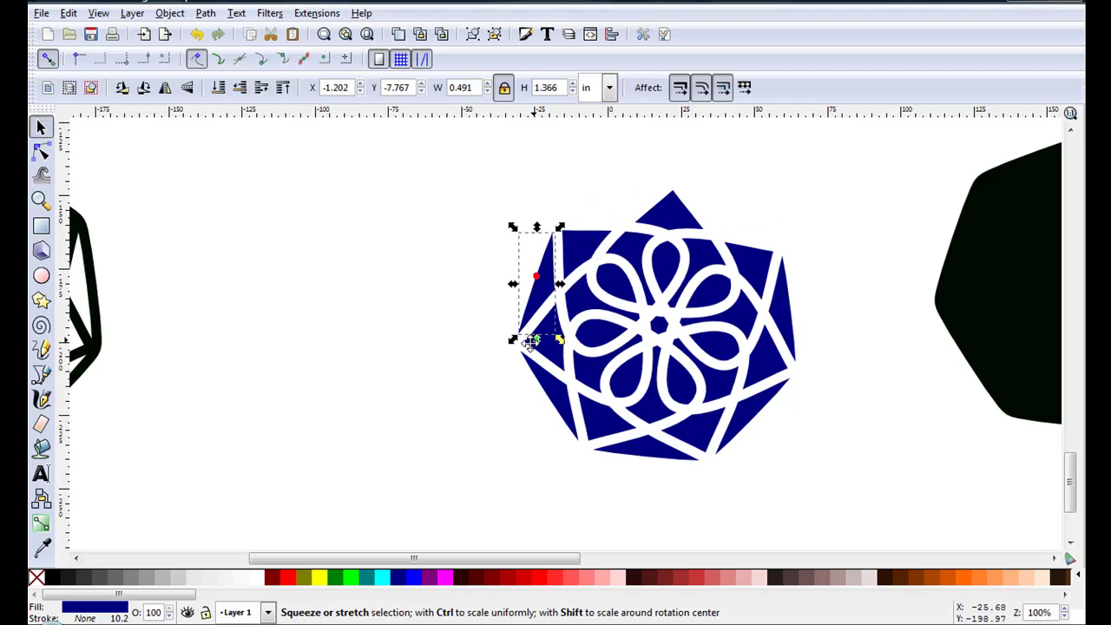
key("Delete")
left_click(532, 385)
key("Delete")
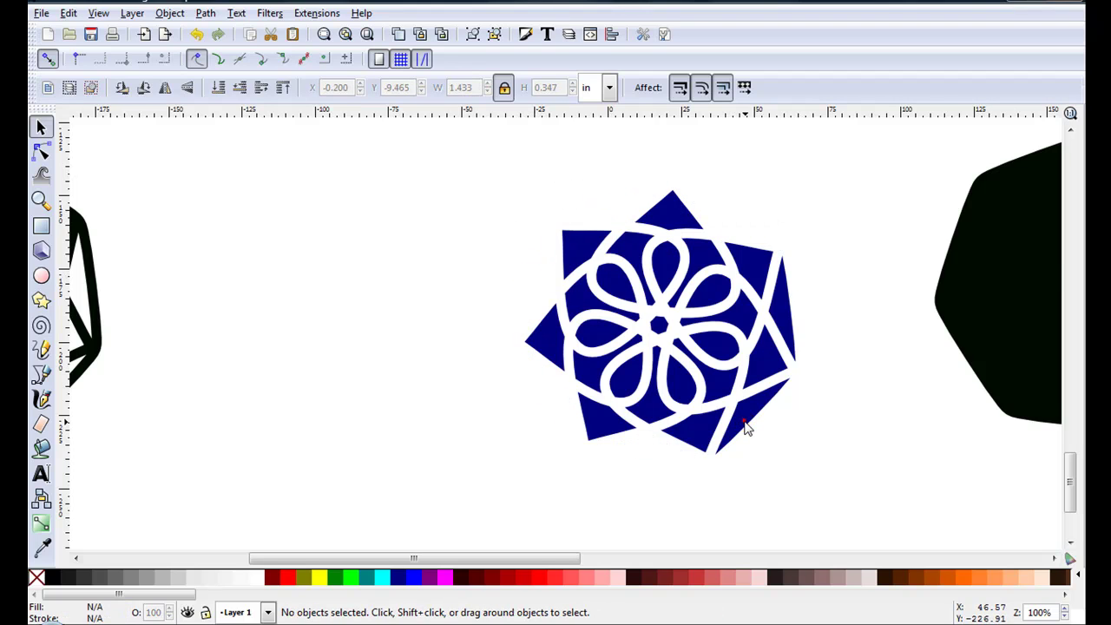
Union the remaining 22 navy pieces into one flower path.
scroll(746, 427, "down", 1)
left_click_drag(526, 194, 838, 512)
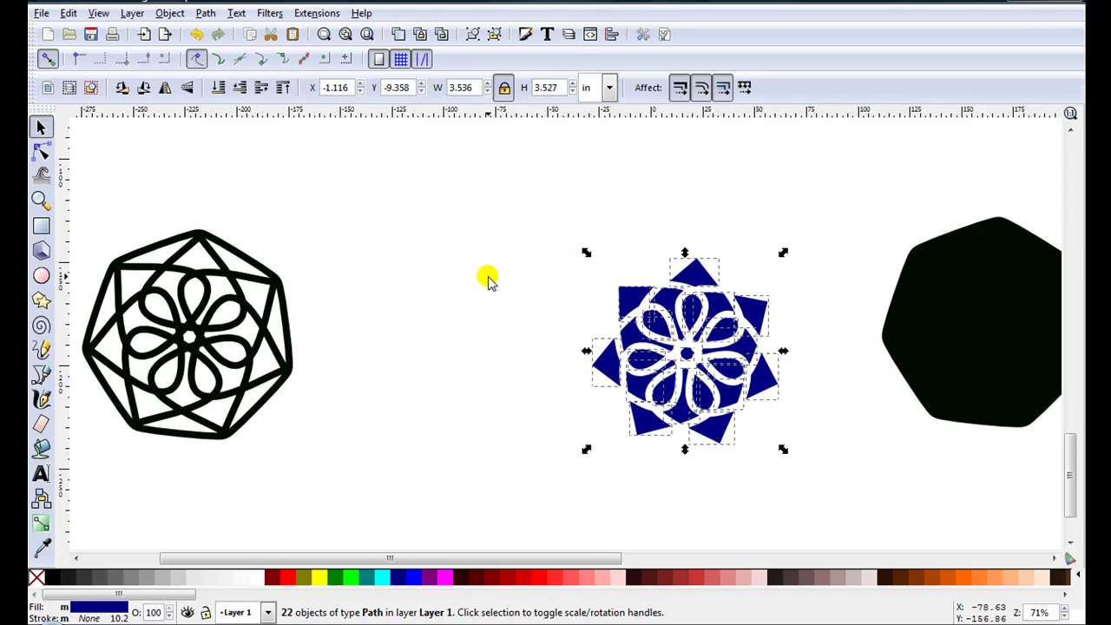
left_click(206, 14)
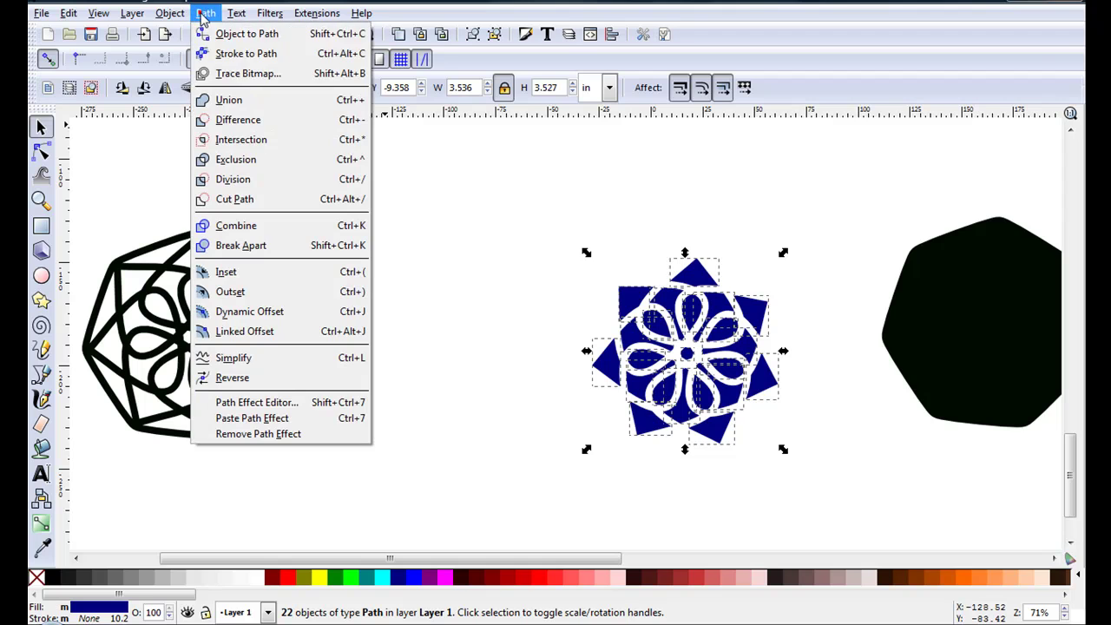
left_click(250, 100)
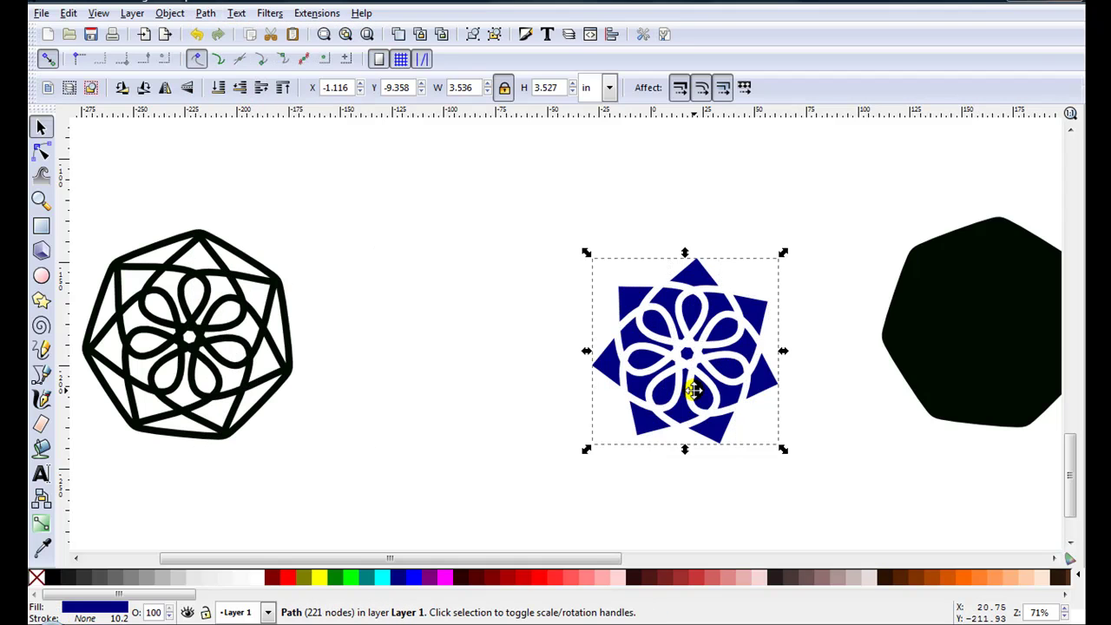
Rearrange the navy flower, black heptagon and outline rosette on the canvas.
left_click_drag(694, 390, 630, 293)
left_click_drag(967, 325, 939, 216)
left_click_drag(599, 284, 647, 278)
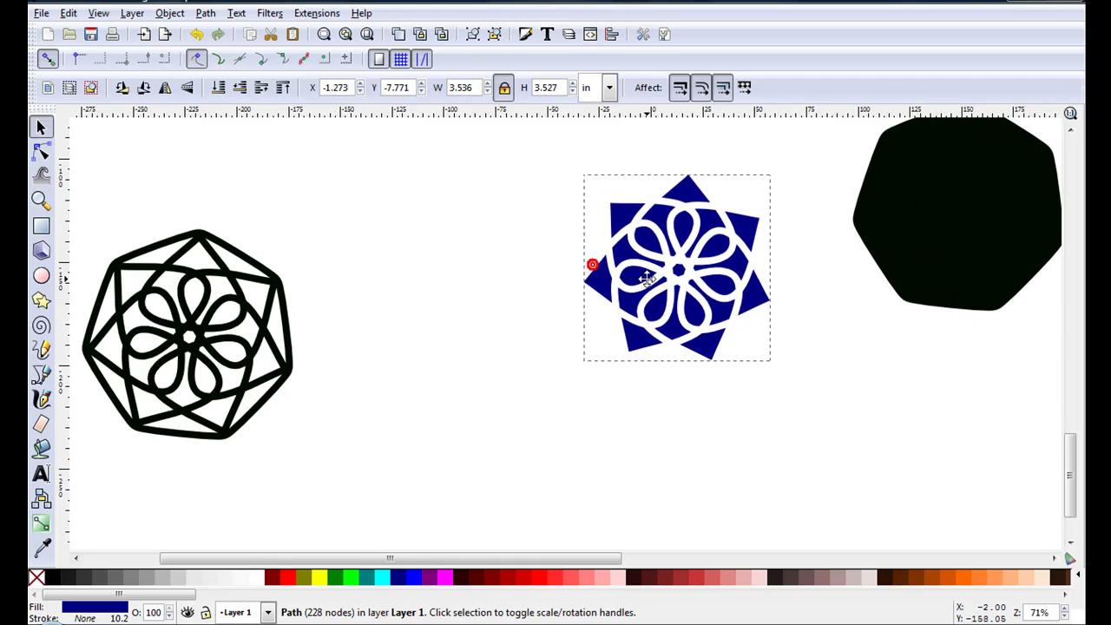
left_click_drag(216, 355, 1017, 423)
Draw a large rectangle left of the flower and fill it light grey-pink.
left_click_drag(721, 310, 706, 295)
key("Escape")
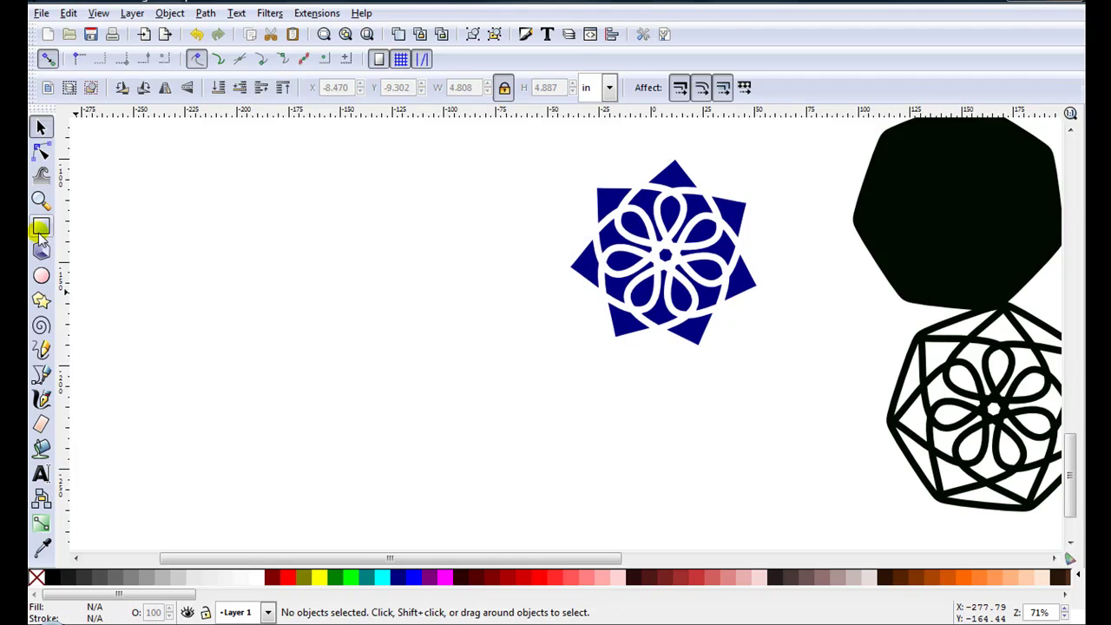
left_click(41, 227)
left_click_drag(144, 200, 455, 493)
key("s")
left_click(828, 576)
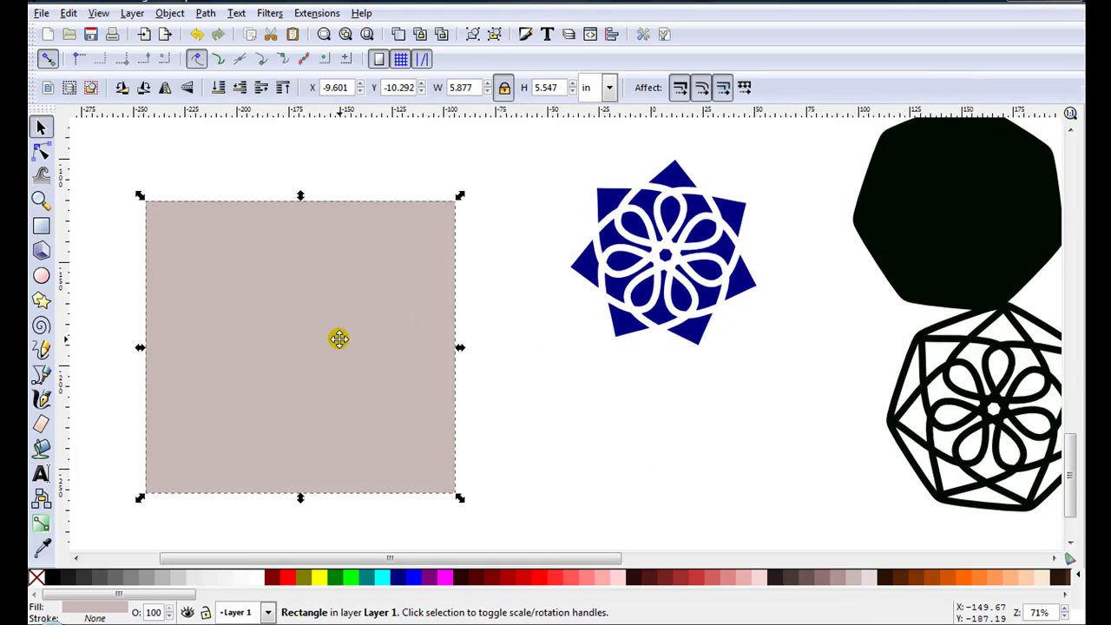
Shrink the rectangle into a square card, raise the navy flower above it, and select both.
left_click_drag(338, 338, 404, 325)
left_click_drag(527, 492, 439, 426)
left_click_drag(591, 306, 320, 337)
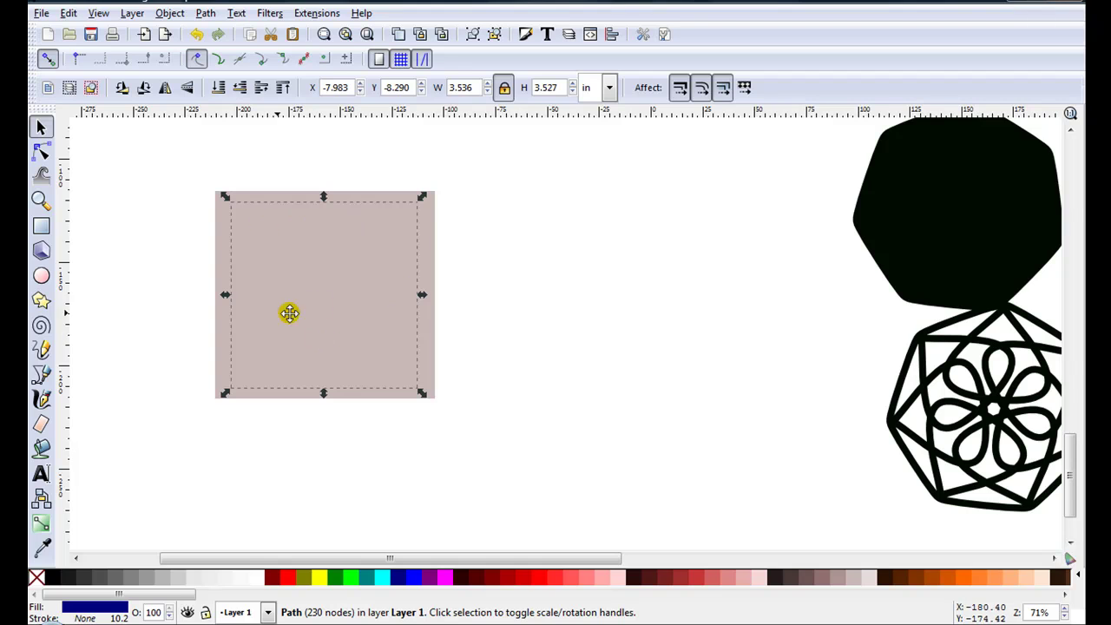
left_click(283, 88)
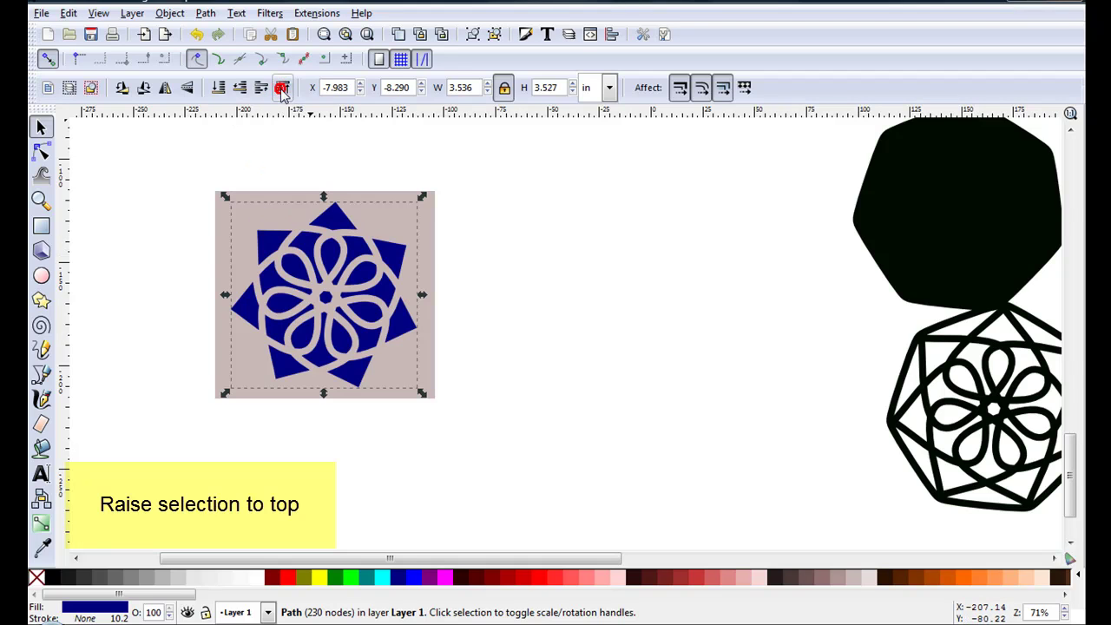
left_click_drag(171, 167, 529, 463)
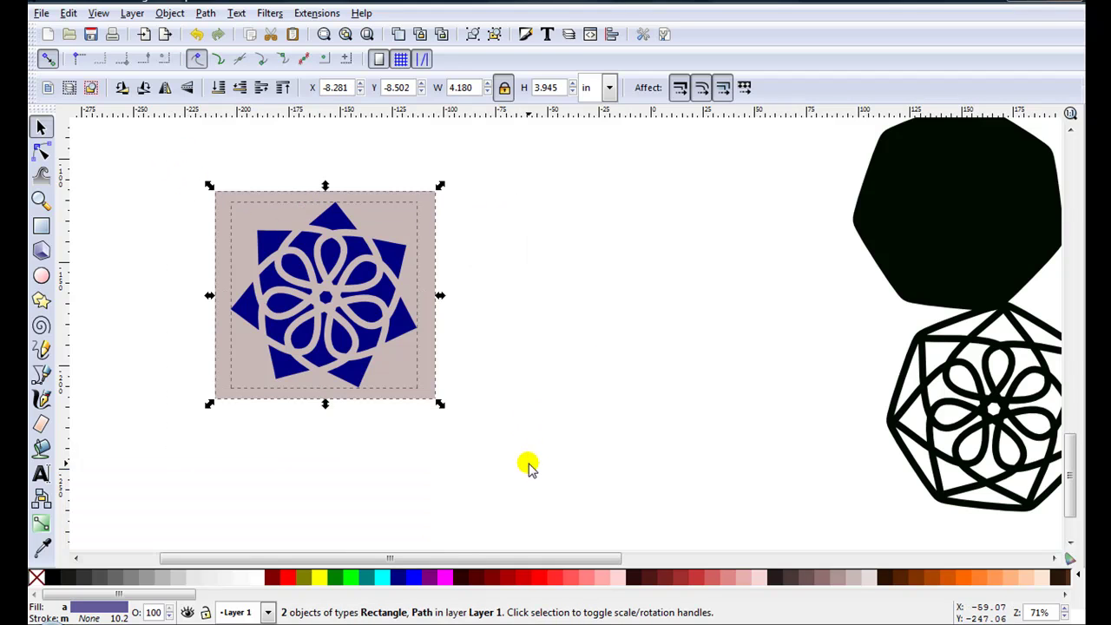
Centre the flower on the card both horizontally and vertically.
left_click(611, 34)
left_click(963, 219)
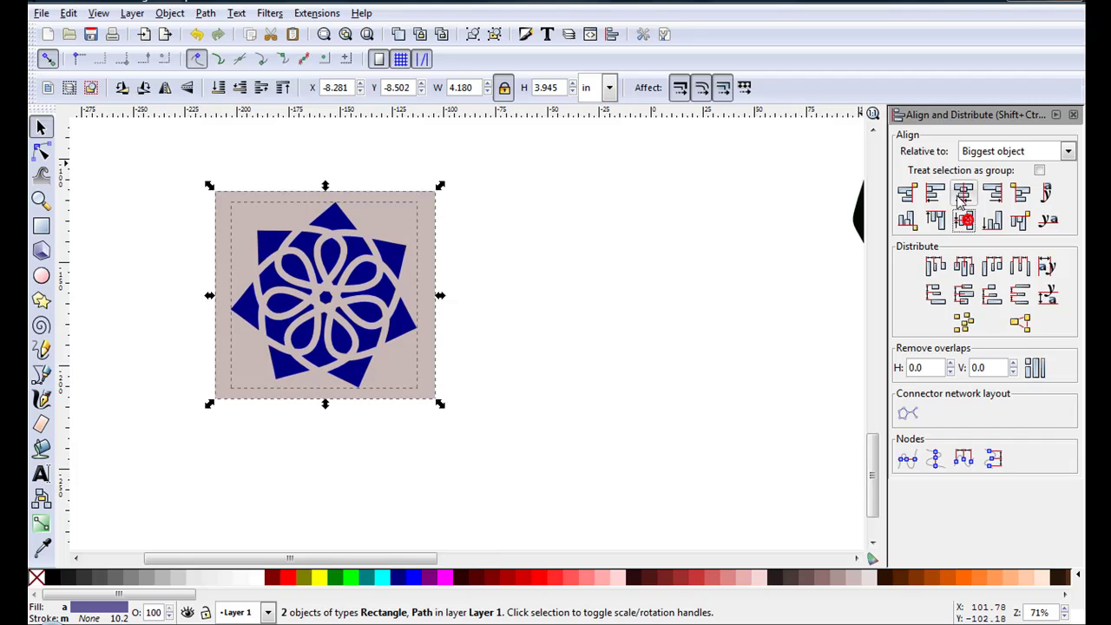
left_click(963, 191)
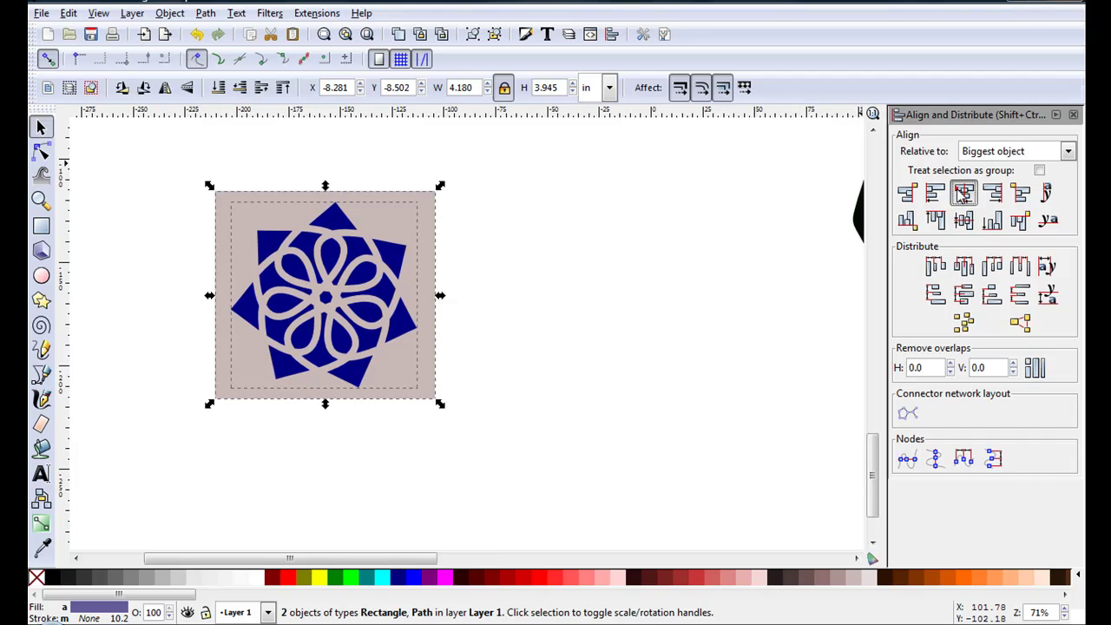
left_click(1073, 115)
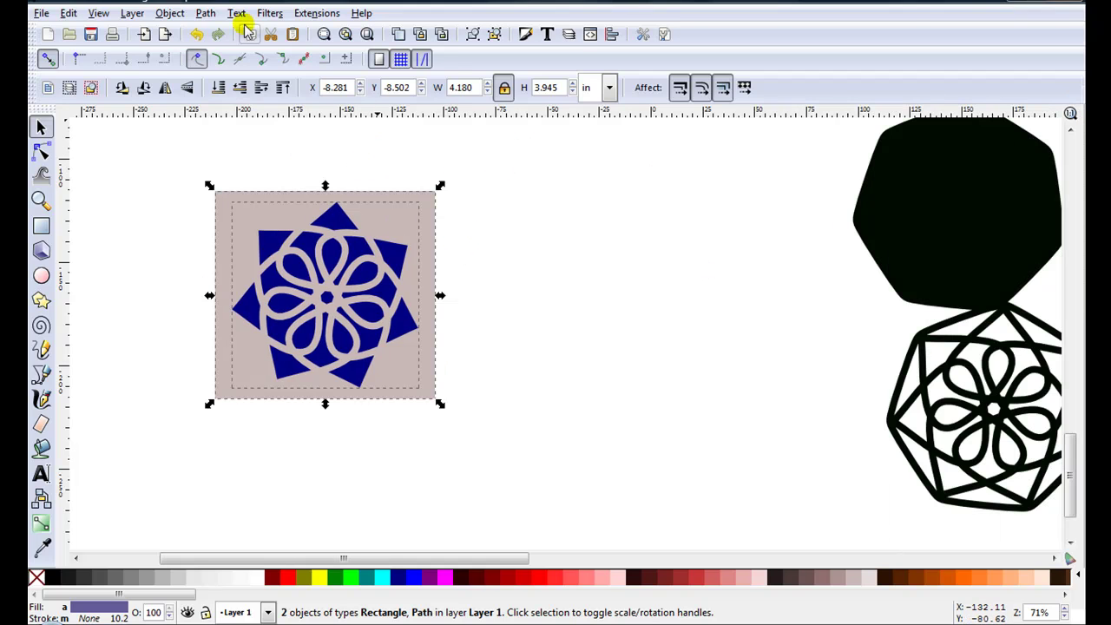
Cut the flower out of the card with Path Difference and fill the result black.
left_click(204, 13)
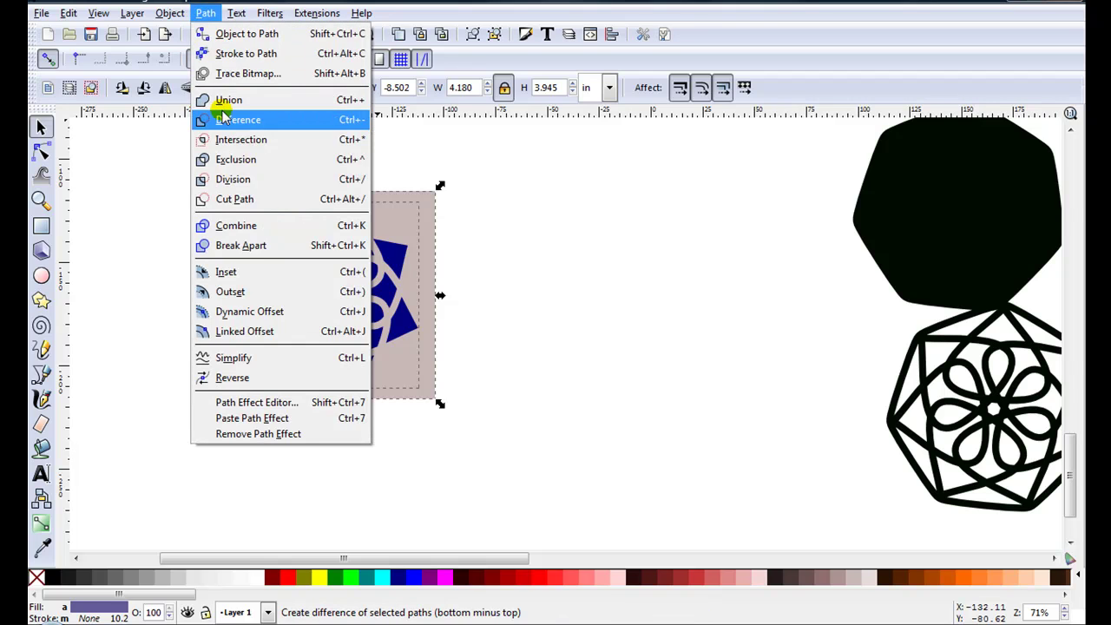
left_click(224, 118)
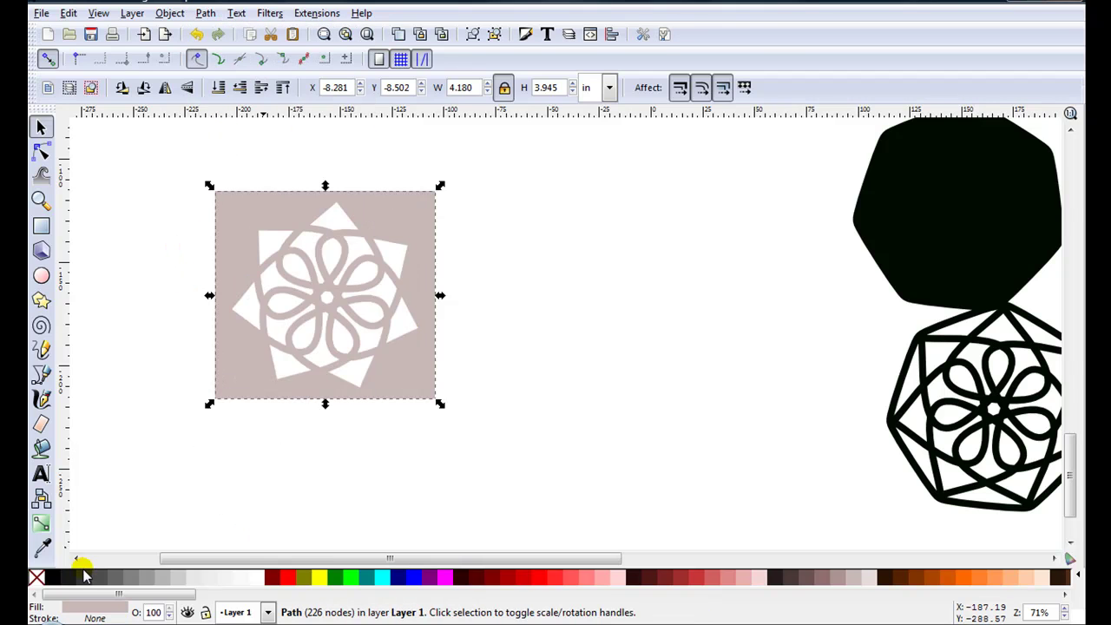
left_click(53, 578)
scroll(113, 493, "up", 1)
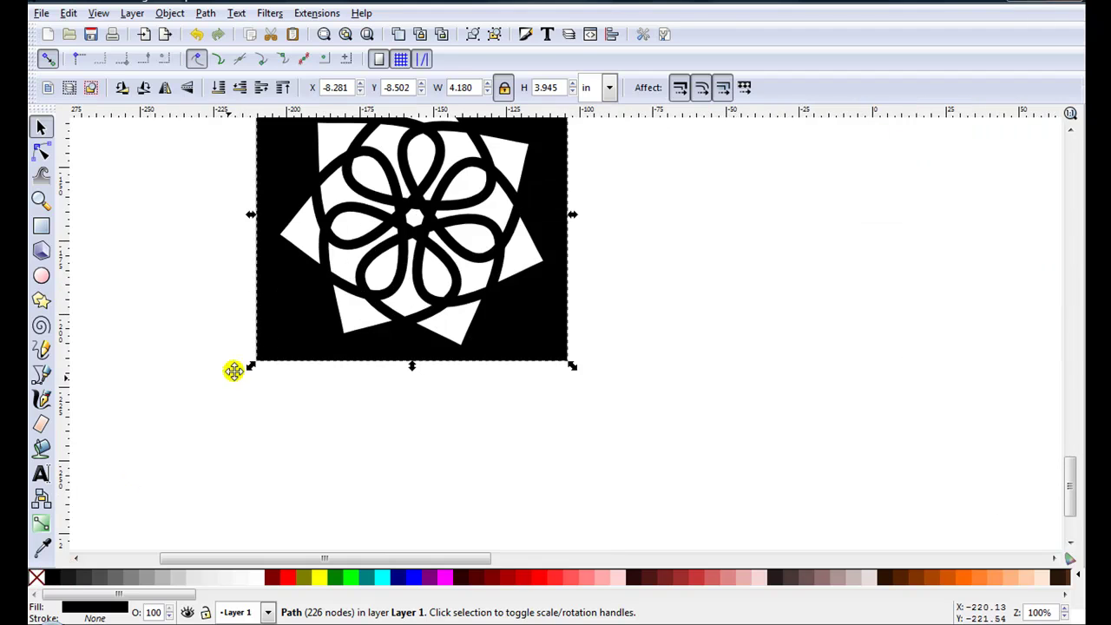
scroll(646, 370, "down", 2)
left_click(706, 347)
left_click(706, 347)
left_click(640, 434)
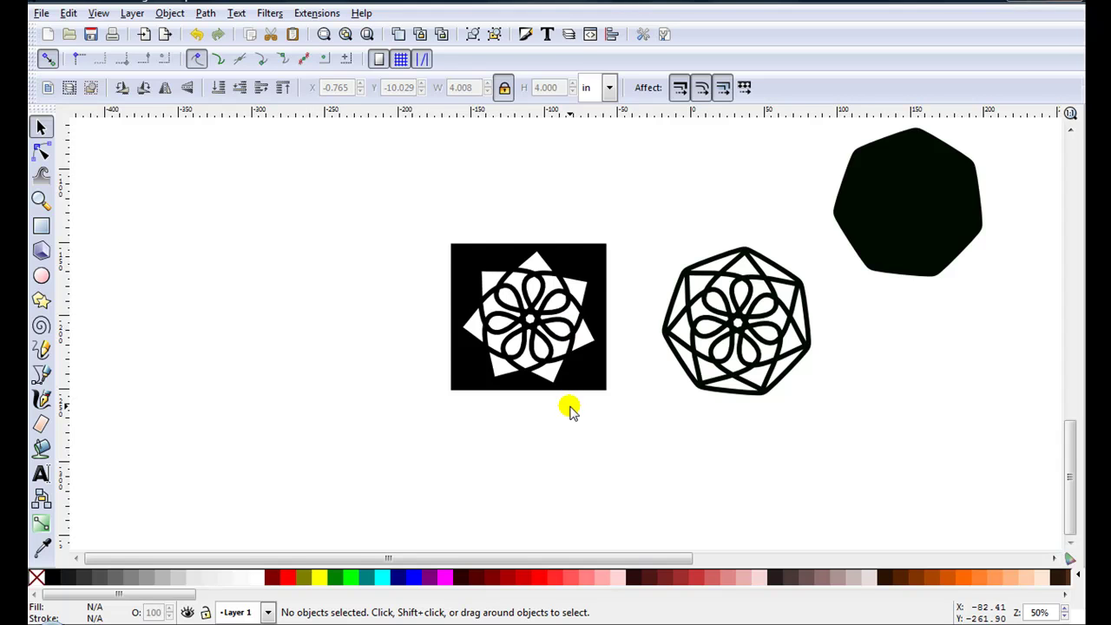
Nudge the black cut-out square slightly lower and deselect it.
scroll(568, 404, "up", 2)
left_click(218, 307)
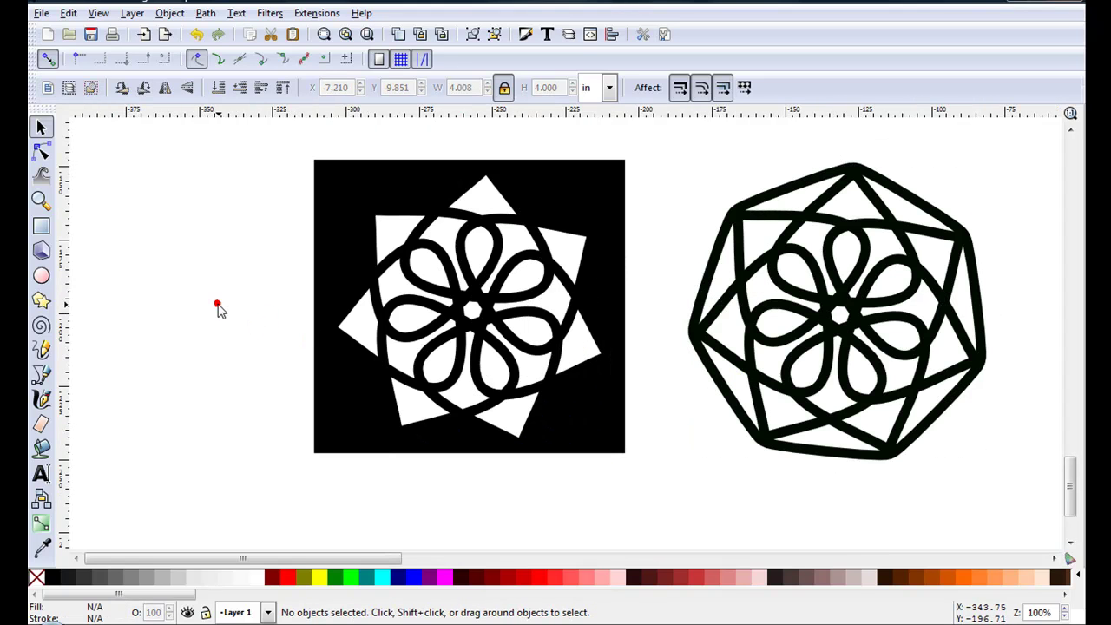
left_click_drag(348, 374, 348, 387)
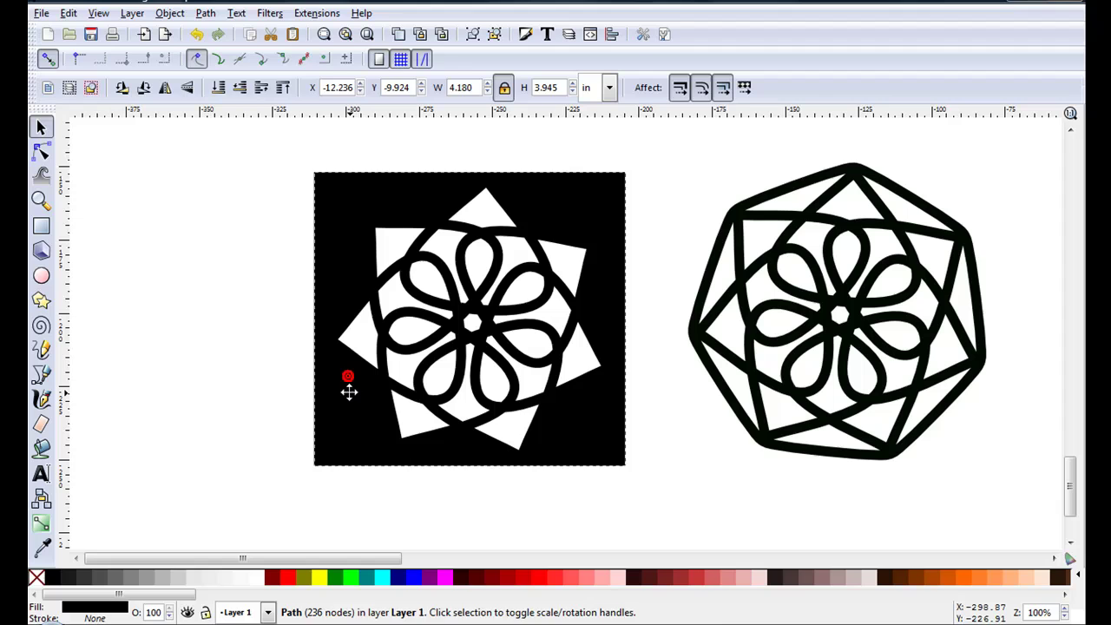
left_click(195, 358)
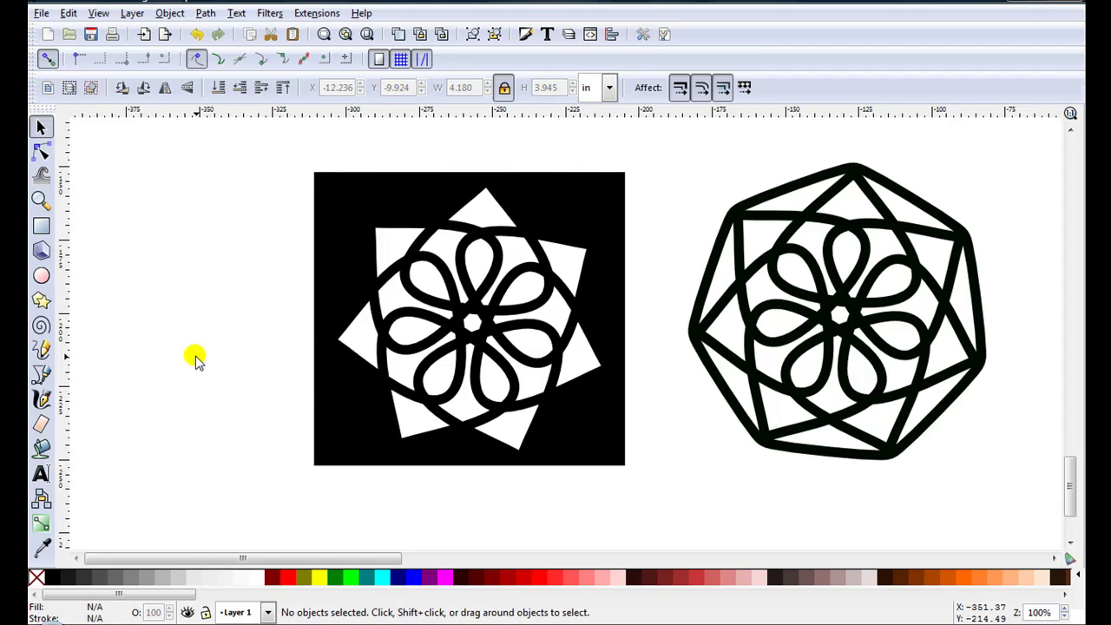